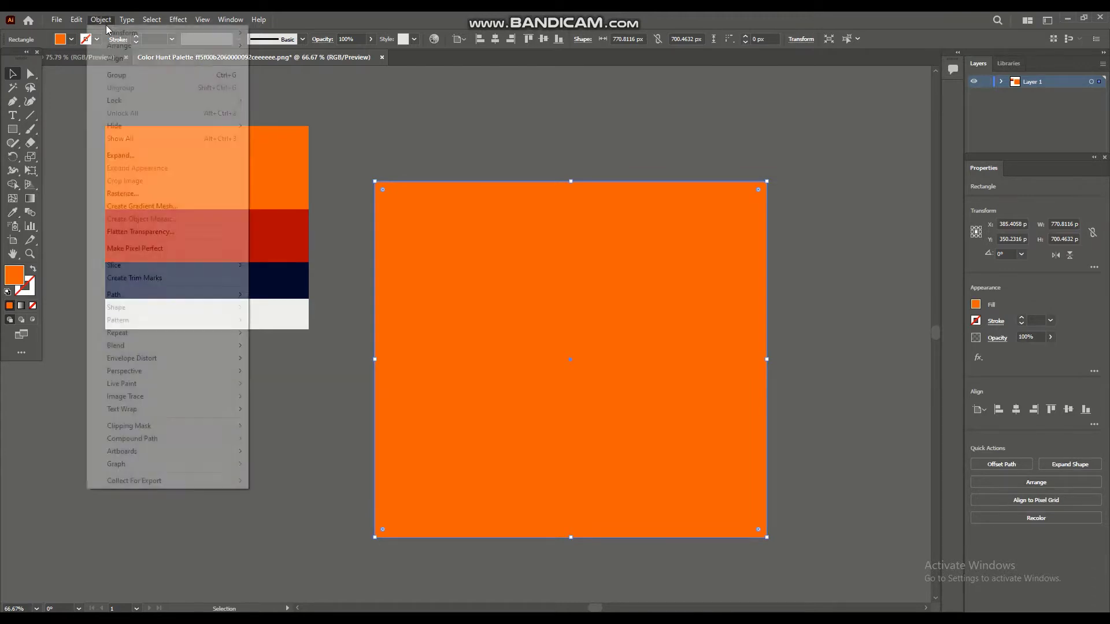
Lock the orange background rectangle.
{"action": "mouse_move", "coordinate": [115, 101]}
{"action": "left_click", "coordinate": [276, 100]}
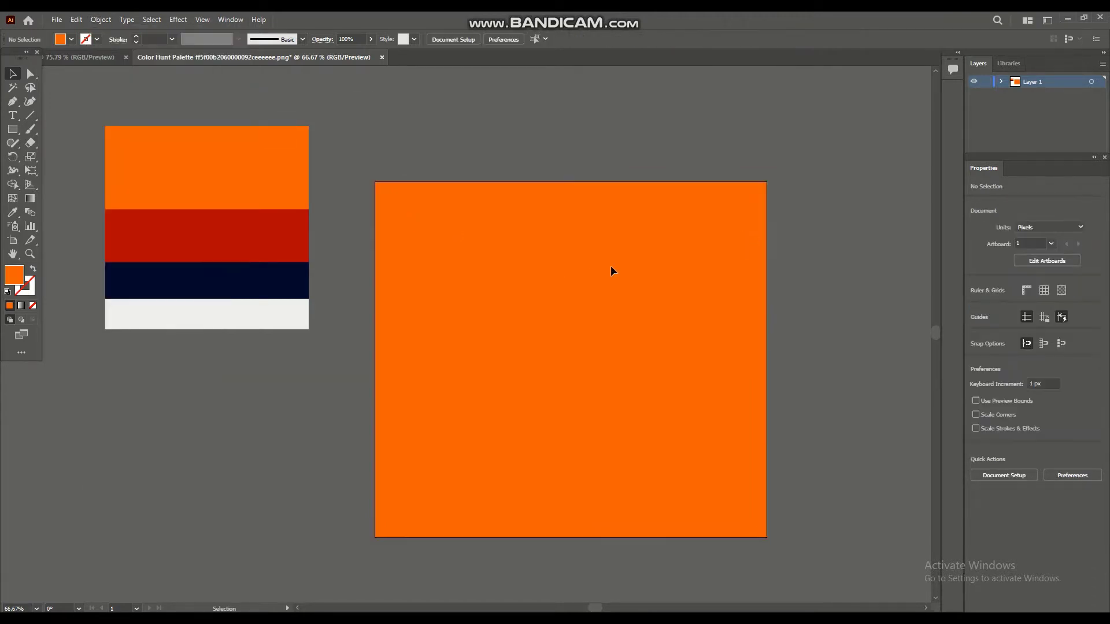
Draw the bottle body as a rectangle about 164 × 379 px in the palette's navy, with corners rounded to about 34 px.
{"action": "scroll", "coordinate": [612, 270], "scroll_direction": "down", "scroll_amount": 1}
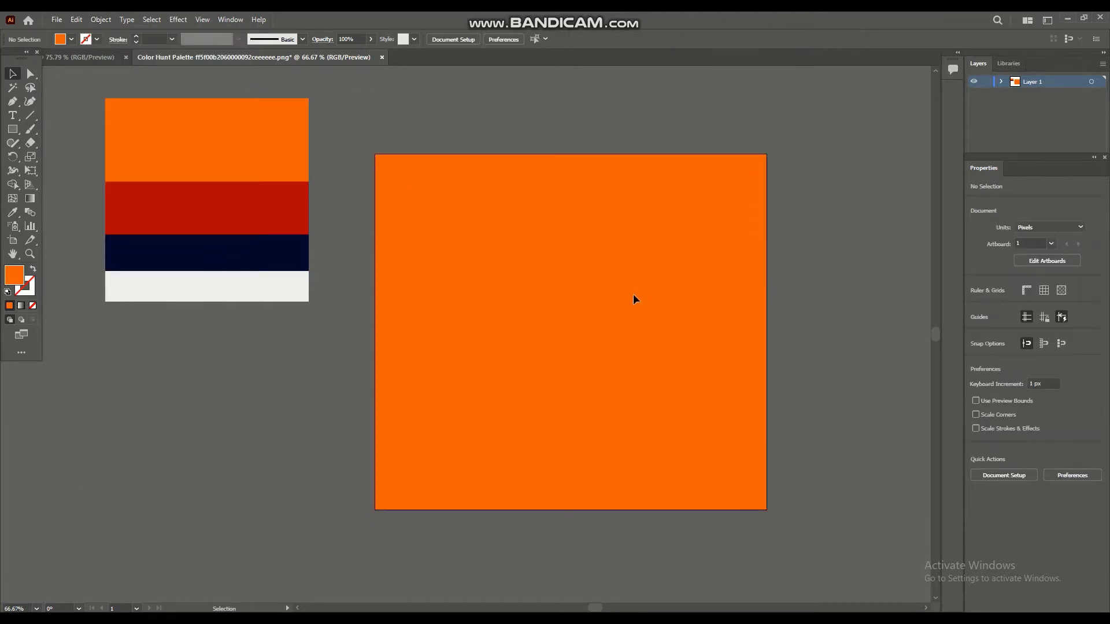
{"action": "left_click", "coordinate": [13, 213]}
{"action": "left_click", "coordinate": [121, 242]}
{"action": "left_click", "coordinate": [14, 130]}
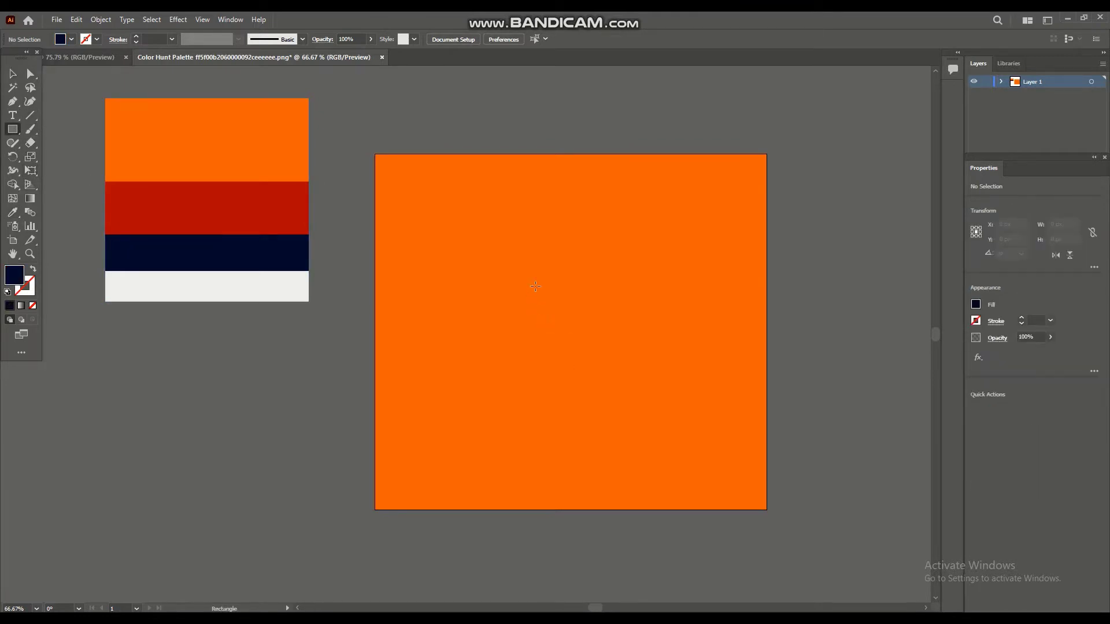
{"action": "left_click_drag", "start_coordinate": [526, 272], "coordinate": [610, 465]}
{"action": "scroll", "coordinate": [601, 289], "scroll_direction": "down", "scroll_amount": 1}
{"action": "left_click_drag", "start_coordinate": [597, 270], "coordinate": [592, 276]}
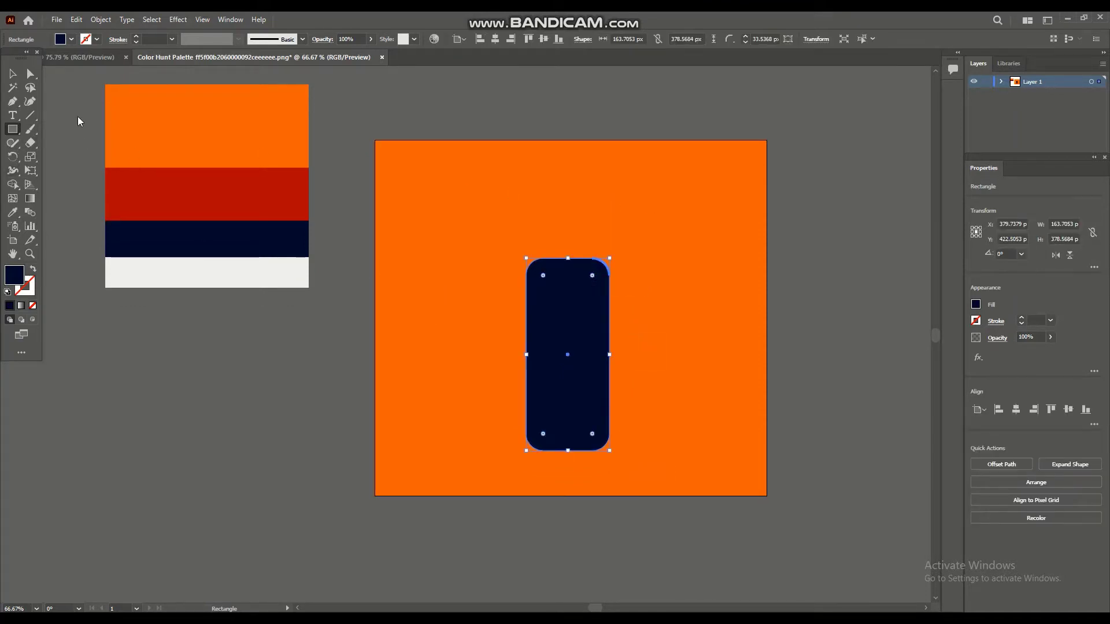
{"action": "left_click", "coordinate": [11, 74]}
{"action": "left_click", "coordinate": [262, 306]}
Draw a navy neck rectangle about 72 × 228 px with rounded corners above the body, overlapping the body's top edge.
{"action": "left_click", "coordinate": [13, 130]}
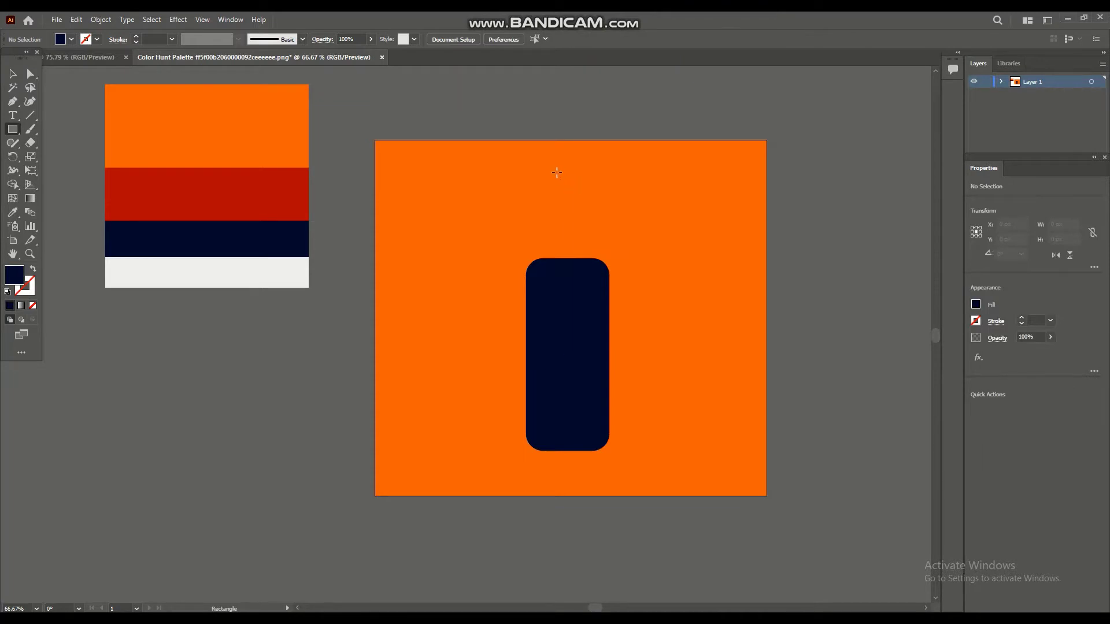
{"action": "left_click_drag", "start_coordinate": [556, 172], "coordinate": [593, 287]}
{"action": "left_click", "coordinate": [13, 74]}
{"action": "left_click_drag", "start_coordinate": [577, 211], "coordinate": [564, 173]}
{"action": "key", "text": "ctrl+plus"}
{"action": "scroll", "coordinate": [634, 277], "scroll_direction": "down", "scroll_amount": 5}
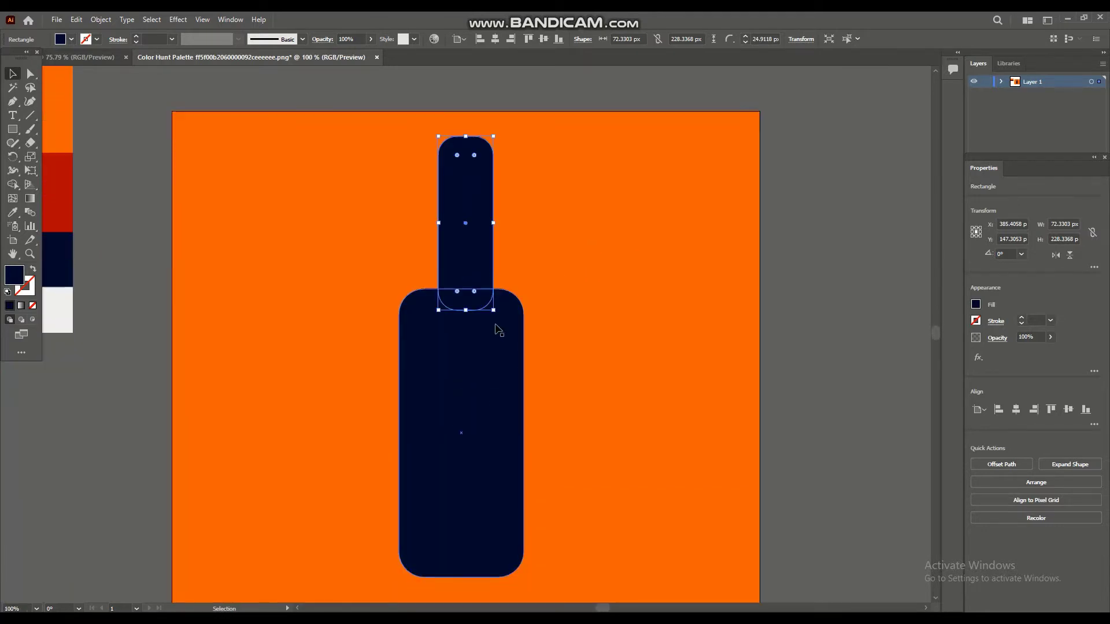
Undo the neck's corner rounding and taper the neck by moving its two bottom corners outward to a base about 111 px wide.
{"action": "left_click", "coordinate": [30, 73]}
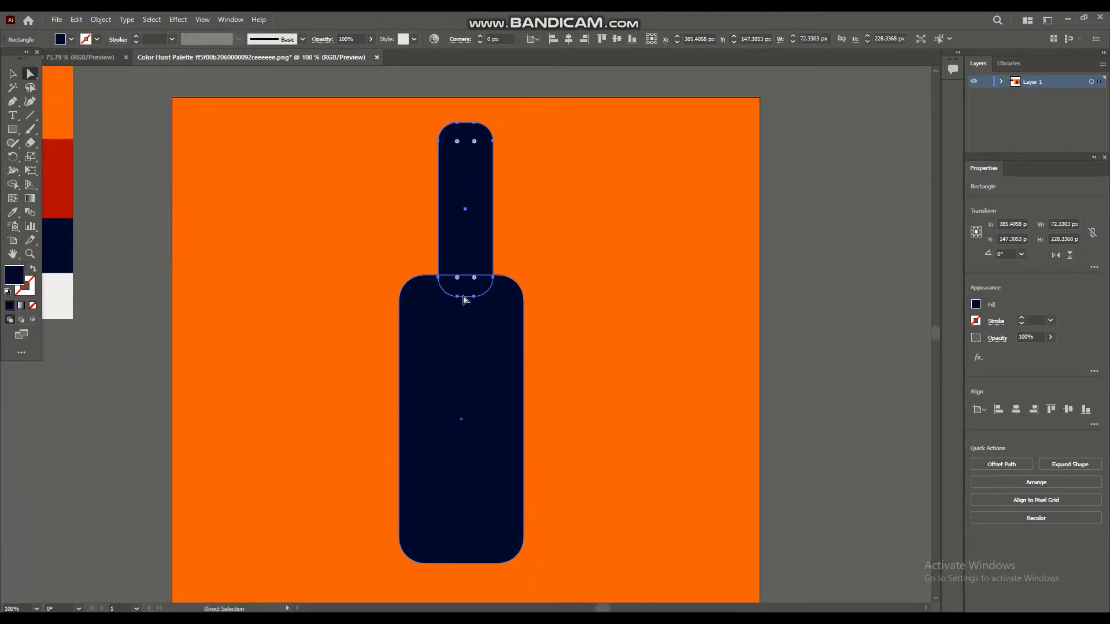
{"action": "key", "text": "ctrl+z"}
{"action": "left_click_drag", "start_coordinate": [438, 296], "coordinate": [421, 297]}
{"action": "left_click_drag", "start_coordinate": [493, 296], "coordinate": [505, 296]}
{"action": "left_click", "coordinate": [501, 255]}
{"action": "left_click", "coordinate": [13, 73]}
{"action": "left_click", "coordinate": [535, 220]}
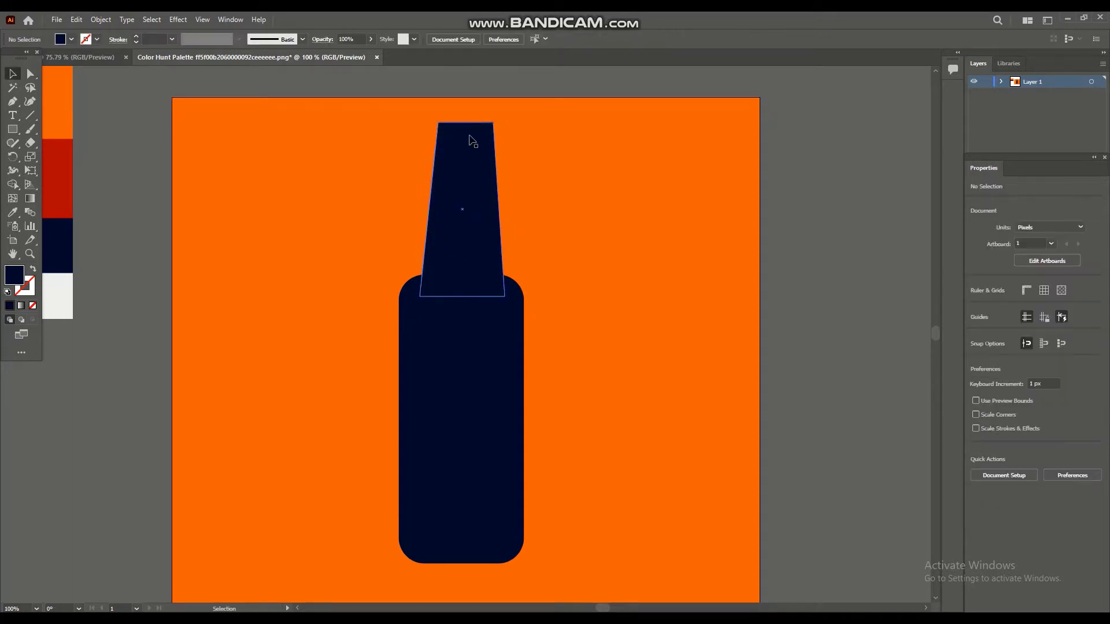
Align the neck over the body and pull its bottom corner slightly inward to a base about 105 px wide.
{"action": "left_click", "coordinate": [453, 273]}
{"action": "key", "text": "a"}
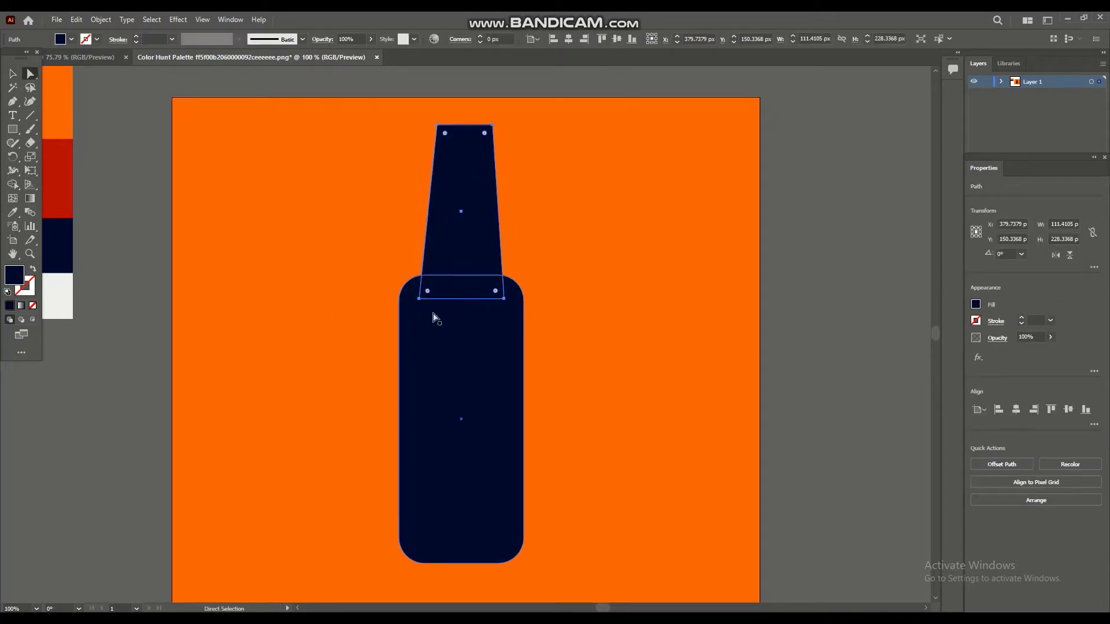
{"action": "left_click_drag", "start_coordinate": [419, 301], "coordinate": [425, 300]}
{"action": "key", "text": "v"}
{"action": "left_click", "coordinate": [580, 238]}
{"action": "left_click", "coordinate": [515, 256]}
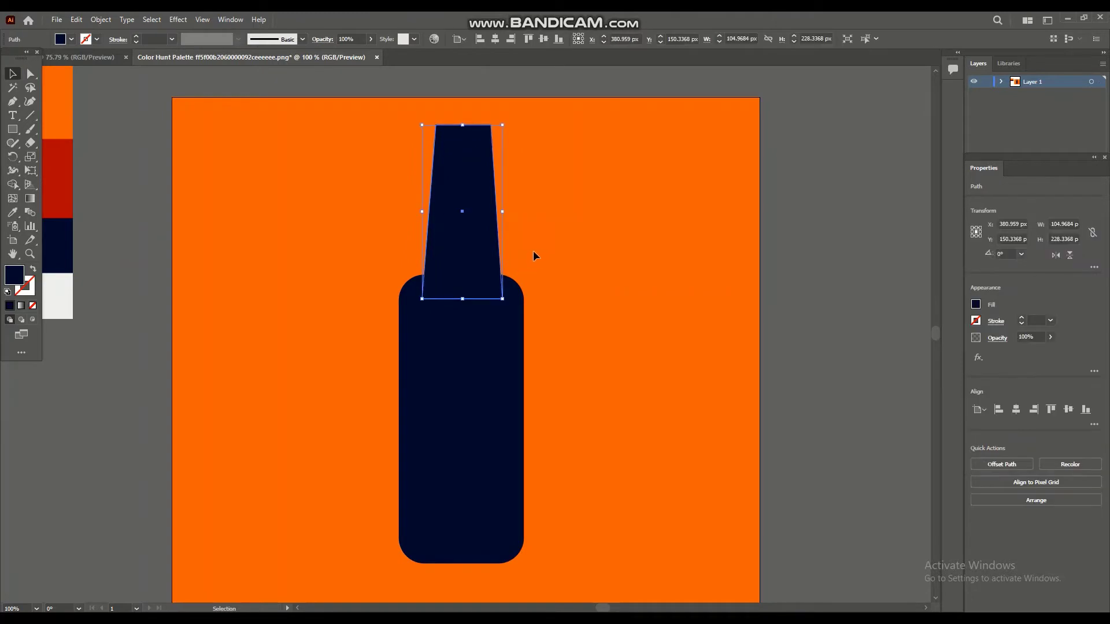
{"action": "left_click", "coordinate": [533, 255]}
Slightly round the two top corners of the bottle neck.
{"action": "left_click", "coordinate": [455, 141]}
{"action": "left_click", "coordinate": [31, 73]}
{"action": "double_click", "coordinate": [444, 137]}
{"action": "left_click", "coordinate": [525, 347]}
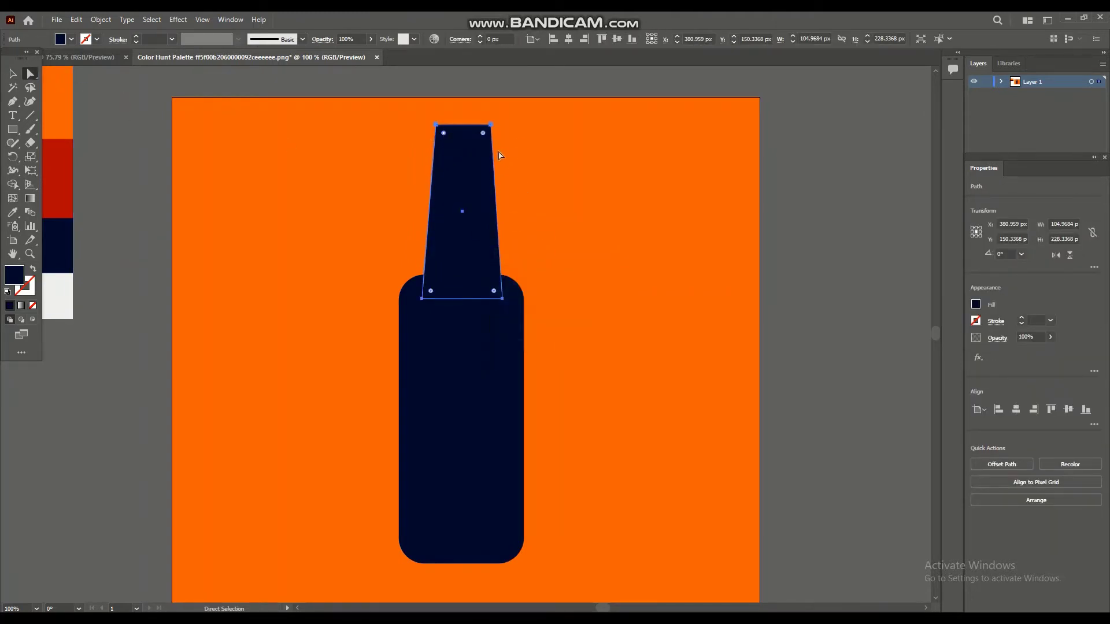
{"action": "mouse_move", "coordinate": [483, 134]}
{"action": "left_mouse_down"}
{"action": "mouse_move", "coordinate": [484, 157]}
{"action": "mouse_move", "coordinate": [485, 132]}
{"action": "left_mouse_up"}
{"action": "left_click", "coordinate": [595, 293]}
Merge the neck and the body into a single bottle shape with the Shape Builder tool.
{"action": "scroll", "coordinate": [525, 265], "scroll_direction": "down", "scroll_amount": 1}
{"action": "left_click", "coordinate": [13, 74]}
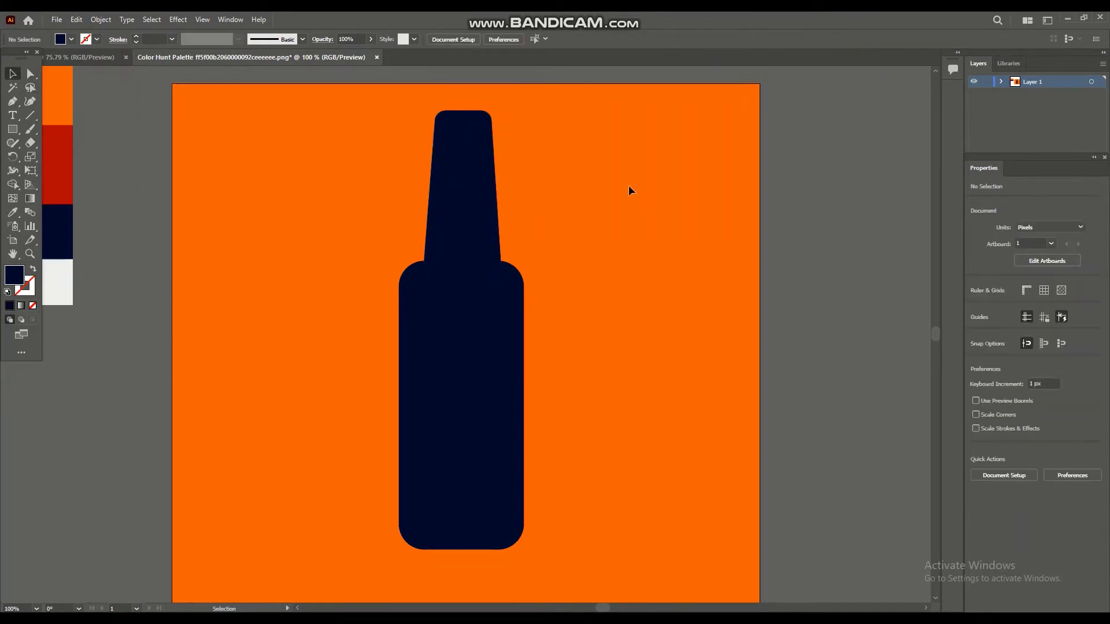
{"action": "left_click_drag", "start_coordinate": [629, 186], "coordinate": [398, 383]}
{"action": "key", "text": "shift+m"}
{"action": "left_click_drag", "start_coordinate": [461, 244], "coordinate": [466, 312]}
{"action": "key", "text": "v"}
{"action": "left_click", "coordinate": [539, 279]}
Center the merged bottle horizontally and vertically on the artboard.
{"action": "scroll", "coordinate": [542, 276], "scroll_direction": "up", "scroll_amount": 1}
{"action": "left_click", "coordinate": [472, 173]}
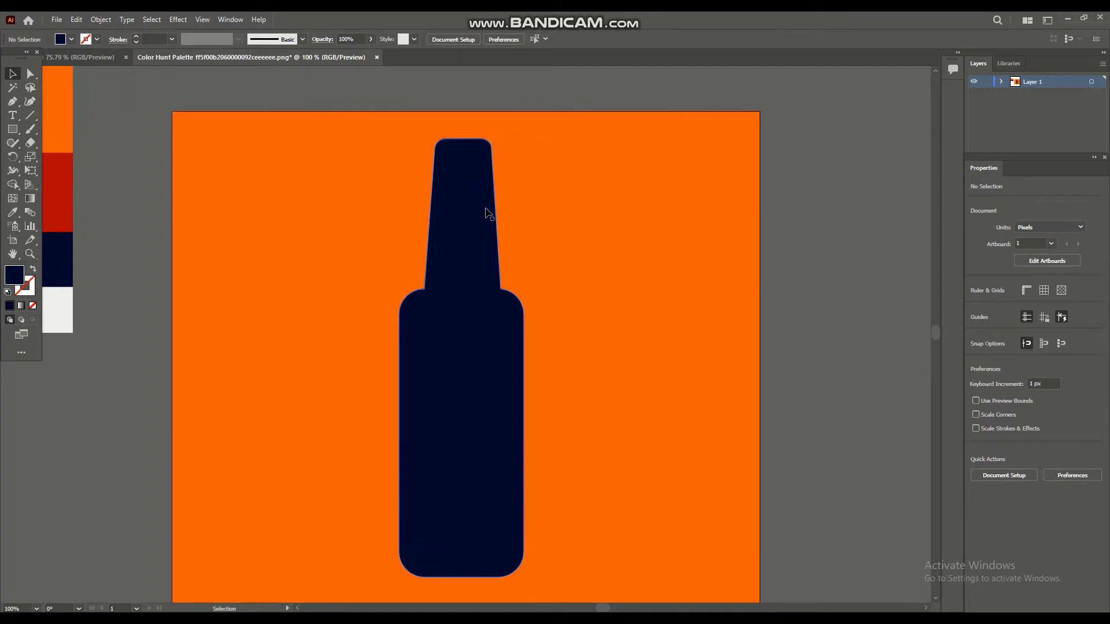
{"action": "scroll", "coordinate": [488, 213], "scroll_direction": "down", "scroll_amount": 5}
{"action": "scroll", "coordinate": [706, 359], "scroll_direction": "up", "scroll_amount": 4}
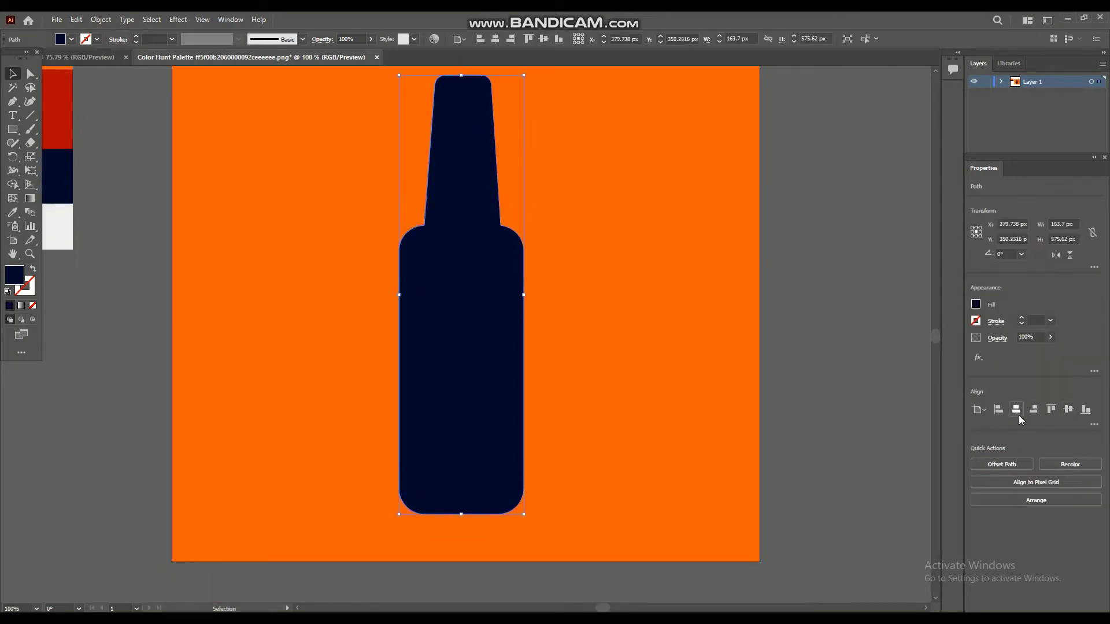
{"action": "left_click", "coordinate": [615, 291]}
Draw a navy bar about 76 × 15 px beside the bottle neck and fully round its ends.
{"action": "scroll", "coordinate": [614, 289], "scroll_direction": "up", "scroll_amount": 2}
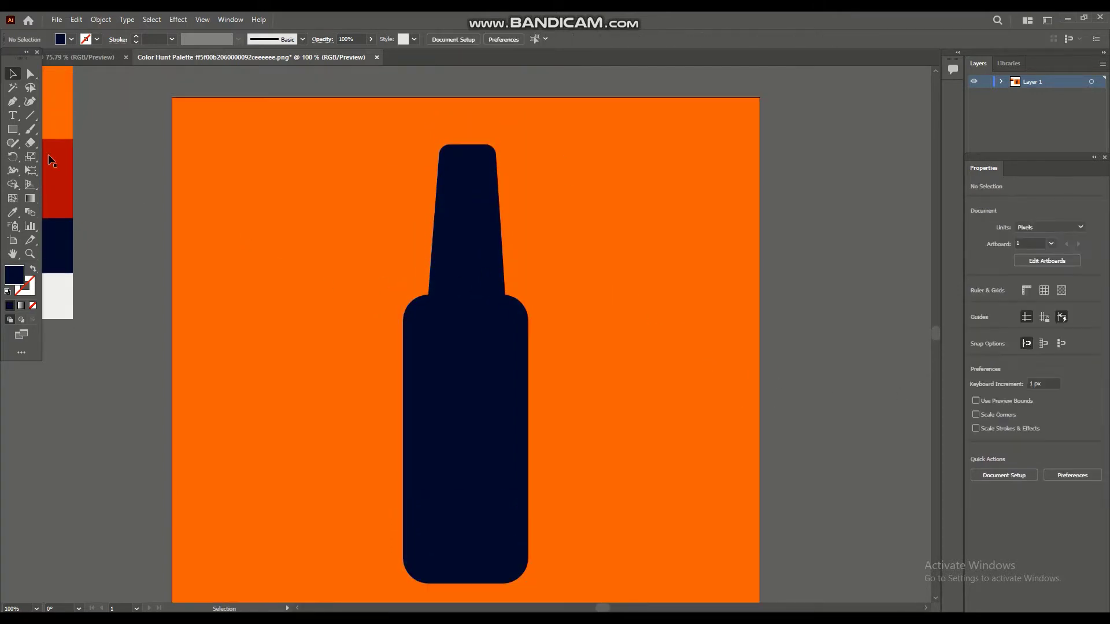
{"action": "left_click", "coordinate": [16, 132]}
{"action": "left_click_drag", "start_coordinate": [246, 173], "coordinate": [305, 185]}
{"action": "left_click_drag", "start_coordinate": [604, 608], "coordinate": [601, 609]}
{"action": "scroll", "coordinate": [471, 369], "scroll_direction": "up", "scroll_amount": 5}
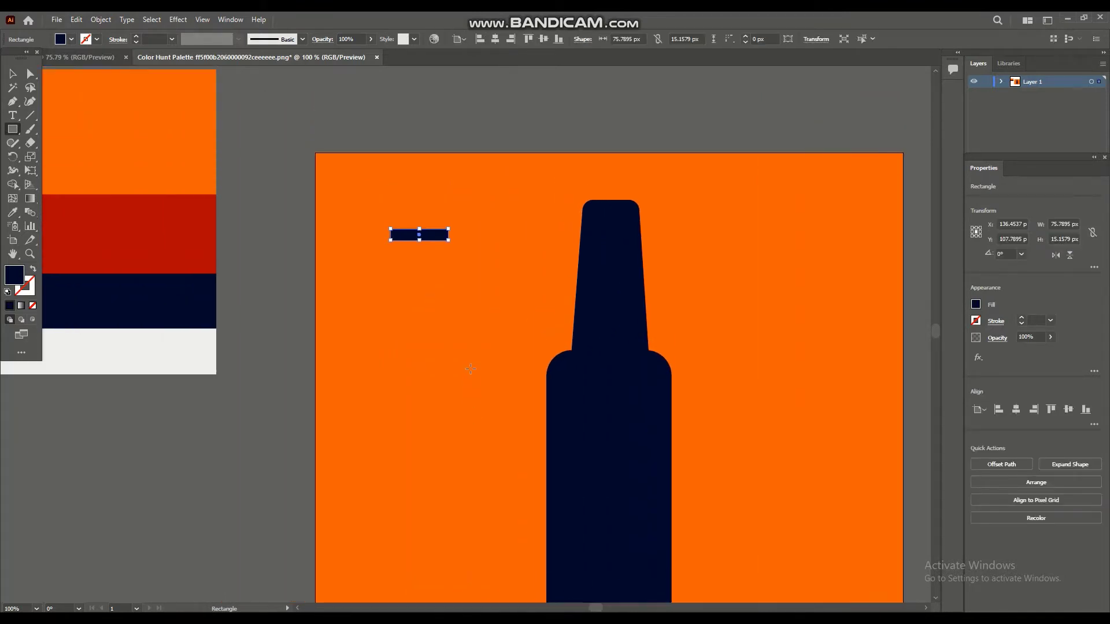
{"action": "key", "text": "ctrl+equal"}
{"action": "key", "text": "ctrl+equal"}
{"action": "scroll", "coordinate": [549, 364], "scroll_direction": "down", "scroll_amount": 3}
{"action": "key", "text": "ctrl+equal"}
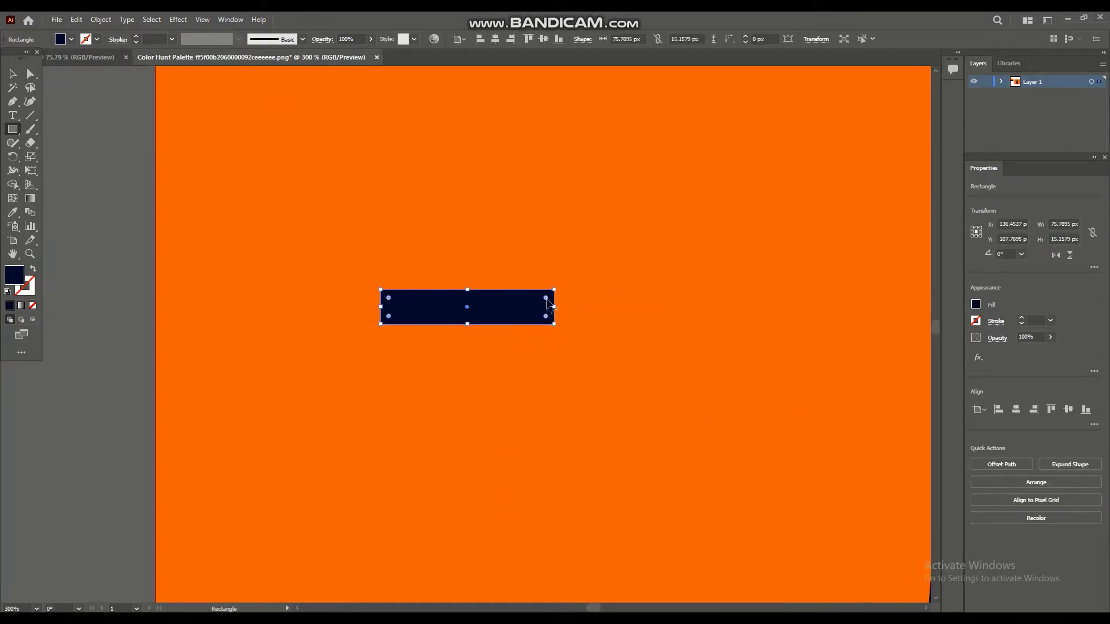
{"action": "left_click_drag", "start_coordinate": [547, 299], "coordinate": [519, 304]}
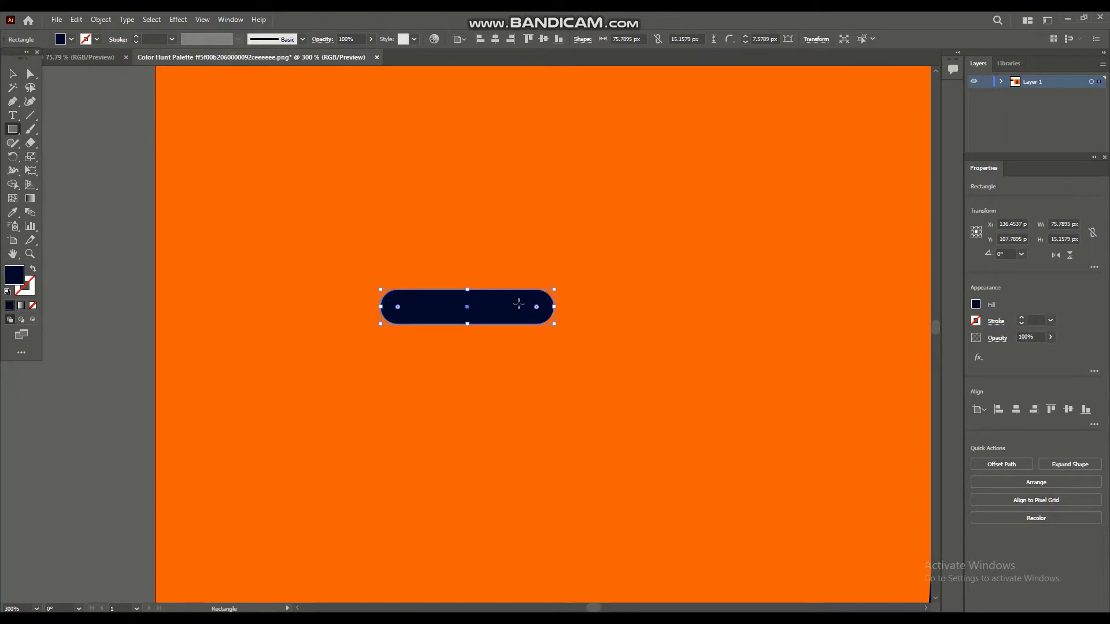
Create a three-sided polygon with a 50 px radius near the bar.
{"action": "left_click_drag", "start_coordinate": [284, 213], "coordinate": [302, 232]}
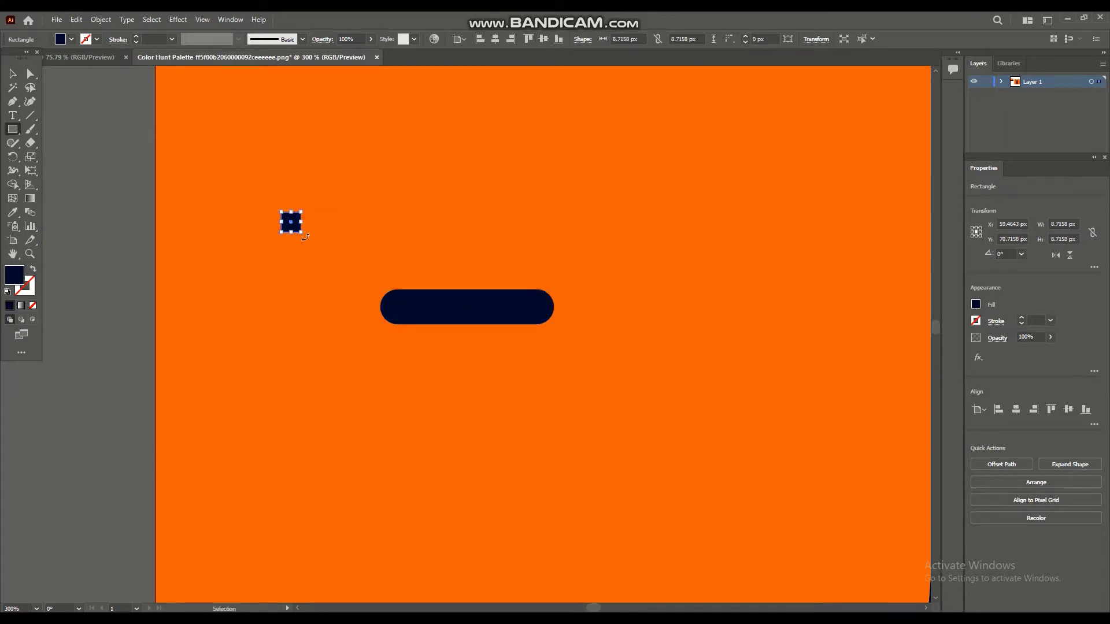
{"action": "key", "text": "ctrl+z"}
{"action": "left_click", "coordinate": [16, 129]}
{"action": "left_click", "coordinate": [67, 170]}
{"action": "left_click", "coordinate": [554, 352]}
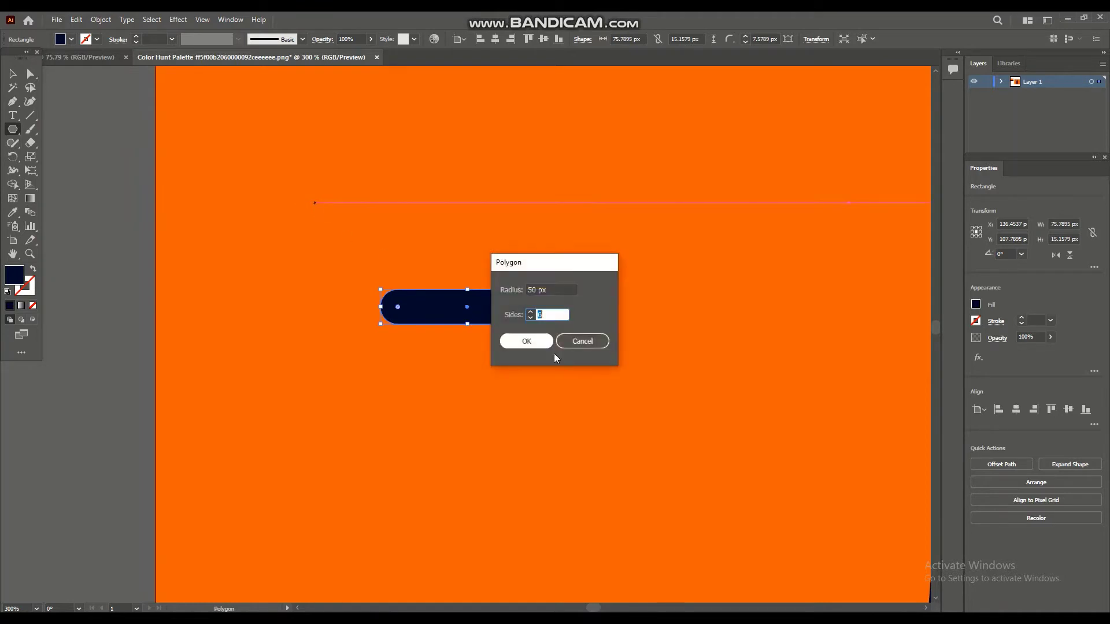
{"action": "type", "text": "3"}
{"action": "key", "text": "Return"}
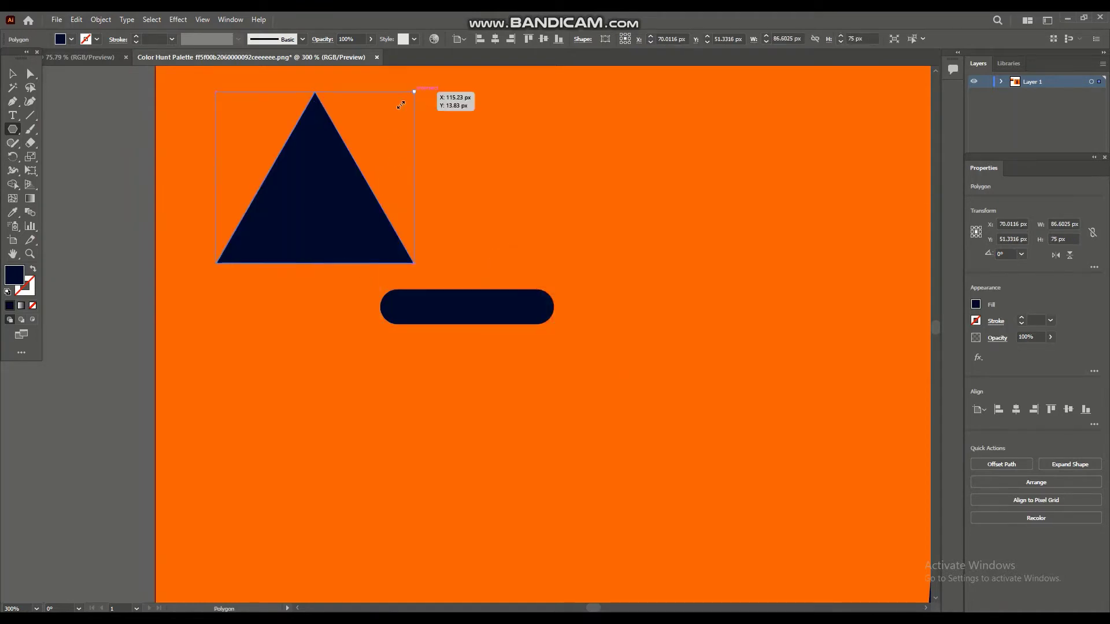
Shrink the triangle to about 21 × 18 px and rotate it 180°.
{"action": "left_click_drag", "start_coordinate": [408, 95], "coordinate": [265, 221]}
{"action": "key", "text": "v"}
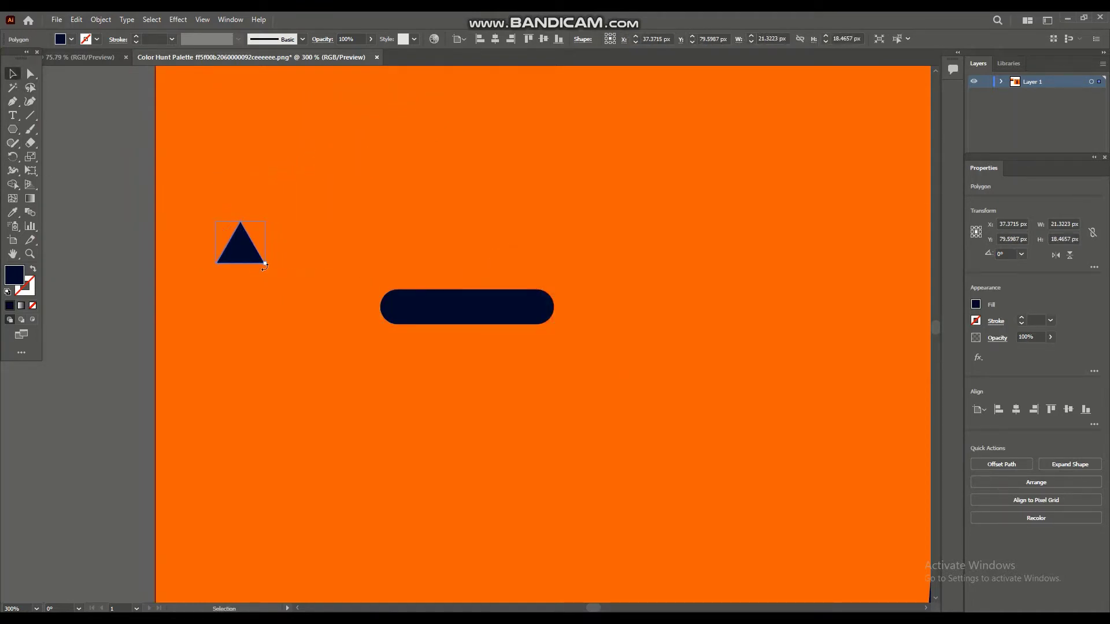
{"action": "left_click_drag", "start_coordinate": [264, 267], "coordinate": [175, 212]}
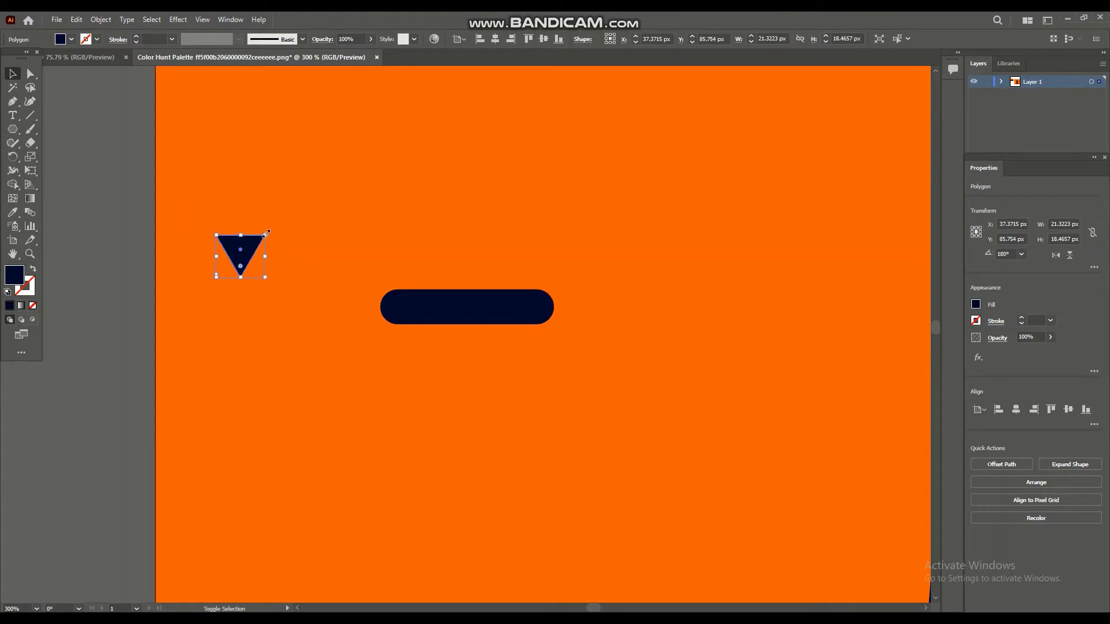
Reduce the inverted triangle to about 8 × 7 px and place it at the bar's lower-left end.
{"action": "left_click_drag", "start_coordinate": [266, 233], "coordinate": [297, 262]}
{"action": "left_click", "coordinate": [297, 262]}
{"action": "left_click_drag", "start_coordinate": [223, 265], "coordinate": [412, 333]}
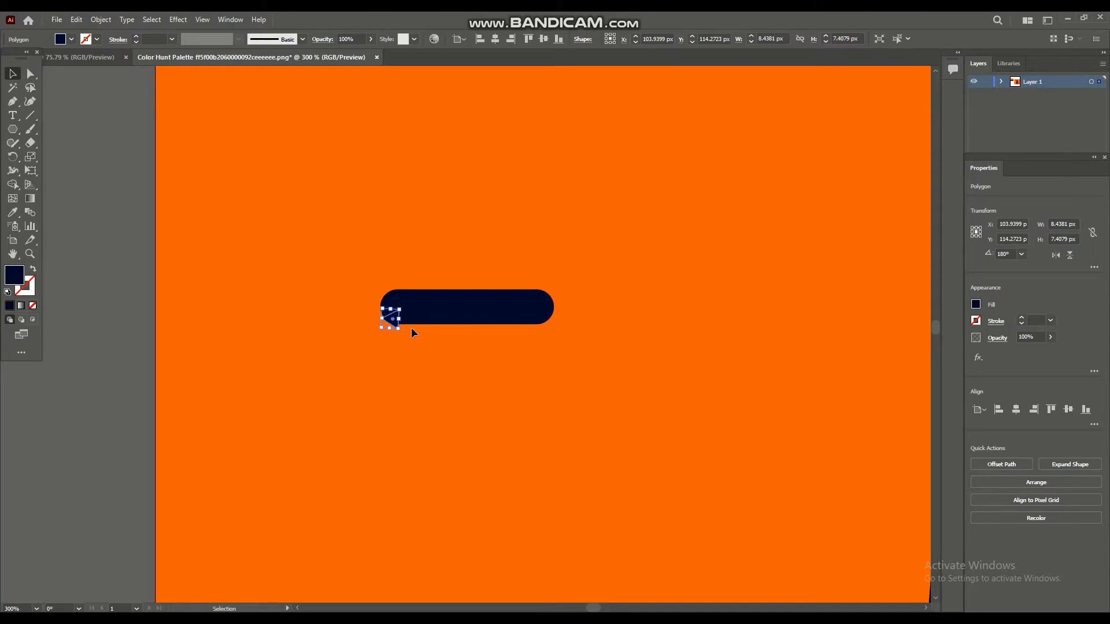
Duplicate the small triangle eight times side by side along the bar's bottom edge.
{"action": "scroll", "coordinate": [413, 333], "scroll_direction": "up", "scroll_amount": 3}
{"action": "left_click_drag", "start_coordinate": [466, 291], "coordinate": [518, 291]}
{"action": "key", "text": "ctrl+d"}
{"action": "key", "text": "ctrl+d"}
{"action": "key", "text": "ctrl+d"}
{"action": "key", "text": "ctrl+d"}
{"action": "key", "text": "ctrl+d"}
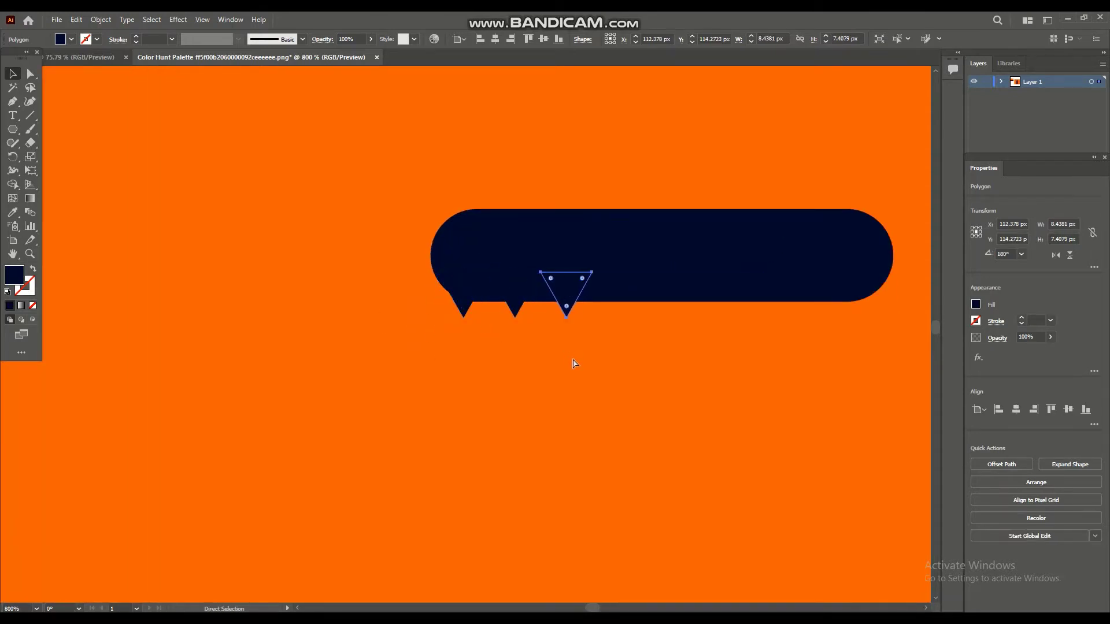
{"action": "key", "text": "ctrl+d"}
{"action": "key", "text": "ctrl+minus"}
{"action": "key", "text": "ctrl+minus"}
{"action": "key", "text": "ctrl+minus"}
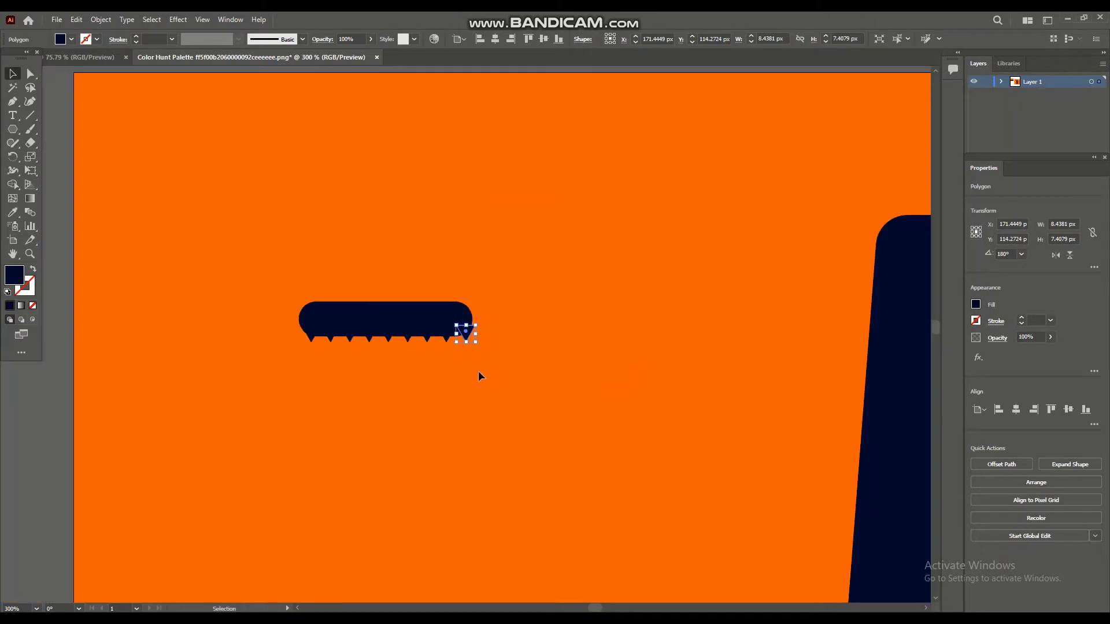
Try to subtract the row of triangles from the bar with Minus Front.
{"action": "left_click", "coordinate": [494, 368]}
{"action": "left_click_drag", "start_coordinate": [493, 367], "coordinate": [256, 302]}
{"action": "left_click", "coordinate": [999, 465]}
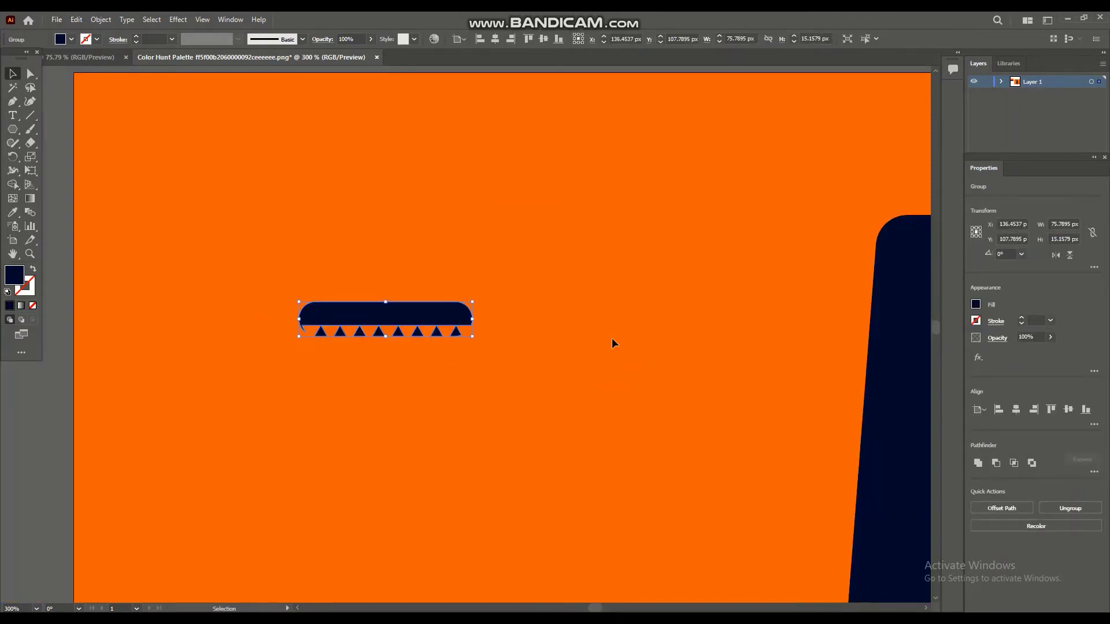
{"action": "left_click", "coordinate": [568, 347]}
{"action": "key", "text": "ctrl+z"}
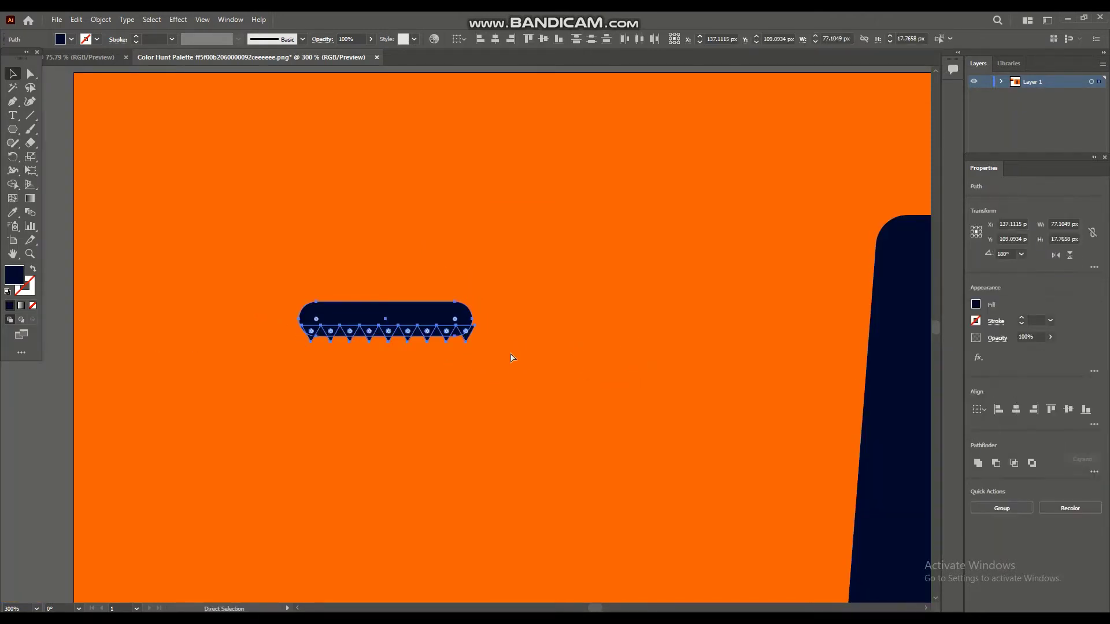
{"action": "key", "text": "v"}
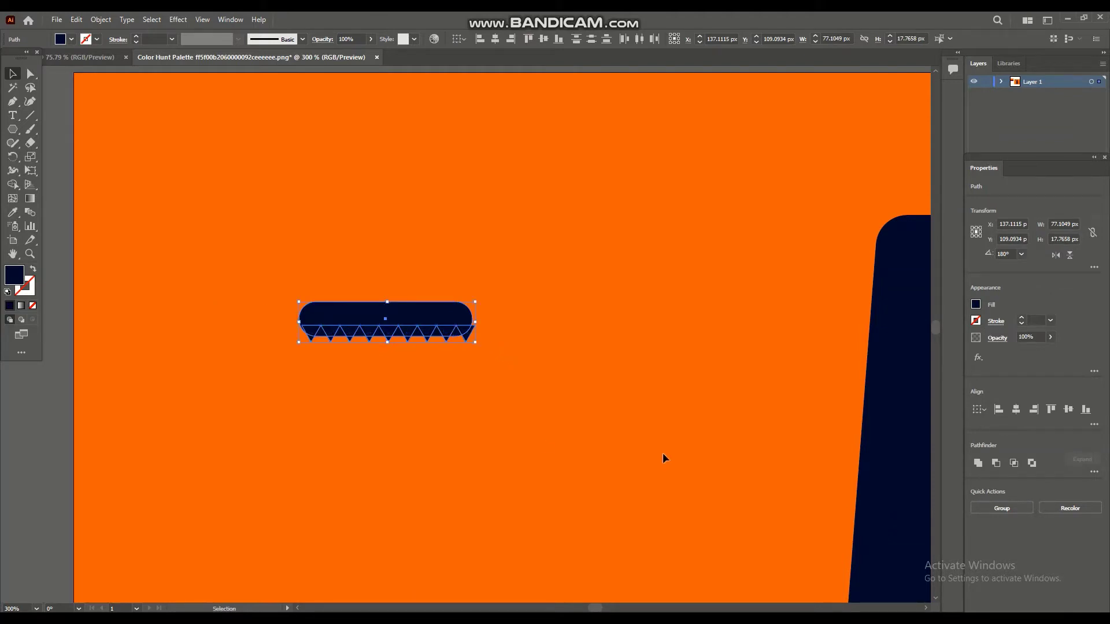
Try to intersect the bar with the triangles, and delete the whole serrated bar.
{"action": "key", "text": "ctrl+z"}
{"action": "left_click", "coordinate": [493, 351]}
{"action": "key", "text": "ctrl+shift+z"}
{"action": "key", "text": "a"}
{"action": "left_click", "coordinate": [1014, 463]}
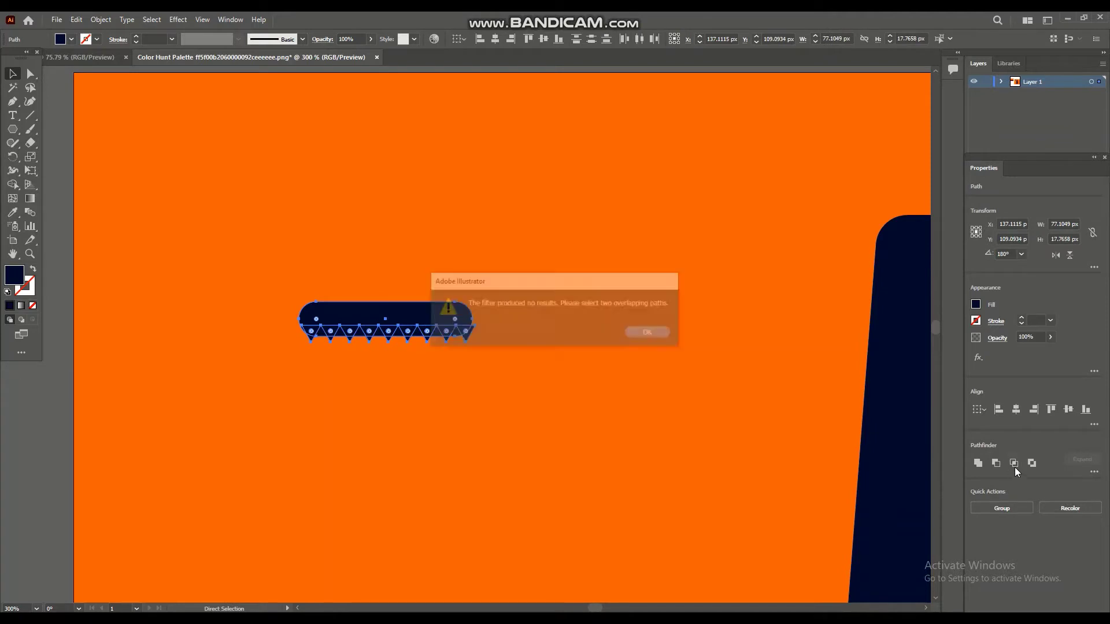
{"action": "left_click", "coordinate": [642, 332]}
{"action": "left_click", "coordinate": [578, 374]}
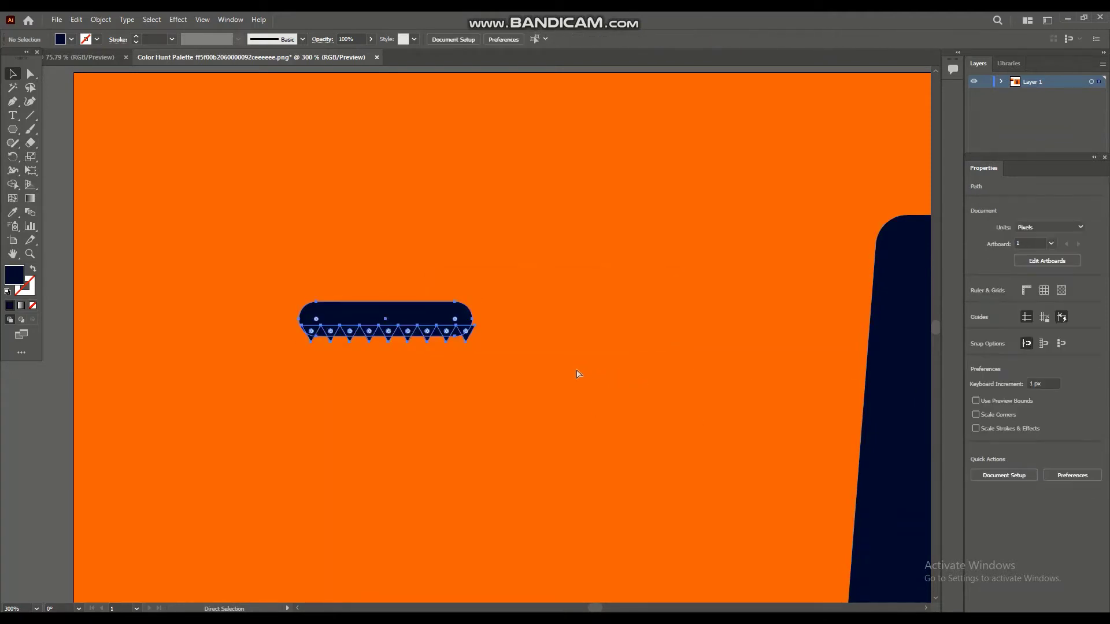
{"action": "key", "text": "v"}
{"action": "key", "text": "Delete"}
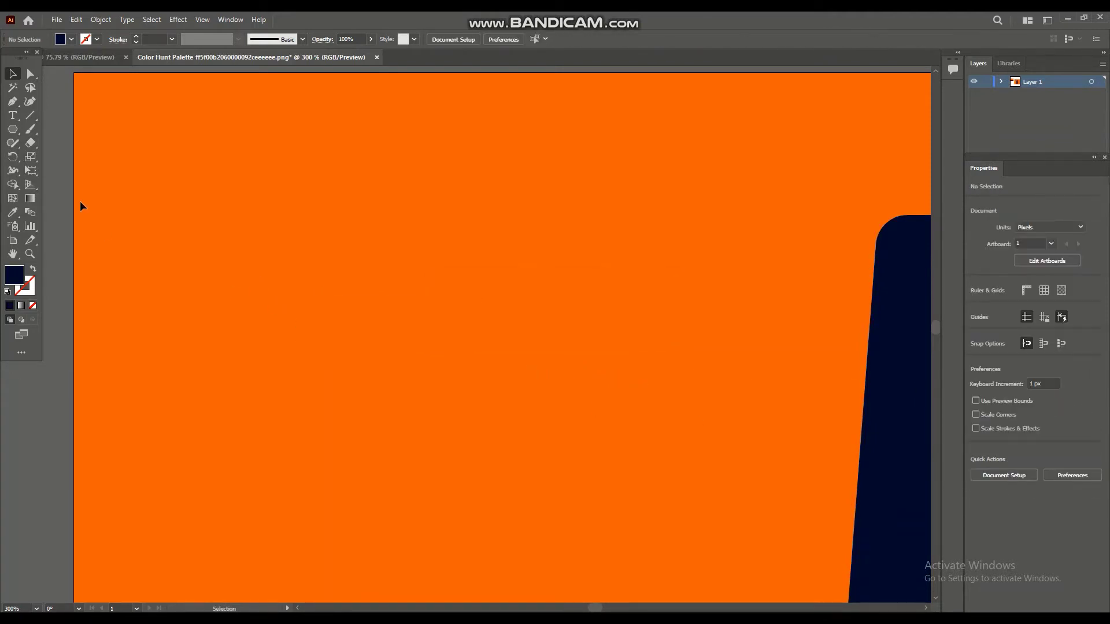
Try a rounded rectangle about 56 × 10 px beside the bottle neck, and delete it.
{"action": "left_click_drag", "start_coordinate": [11, 132], "coordinate": [70, 172]}
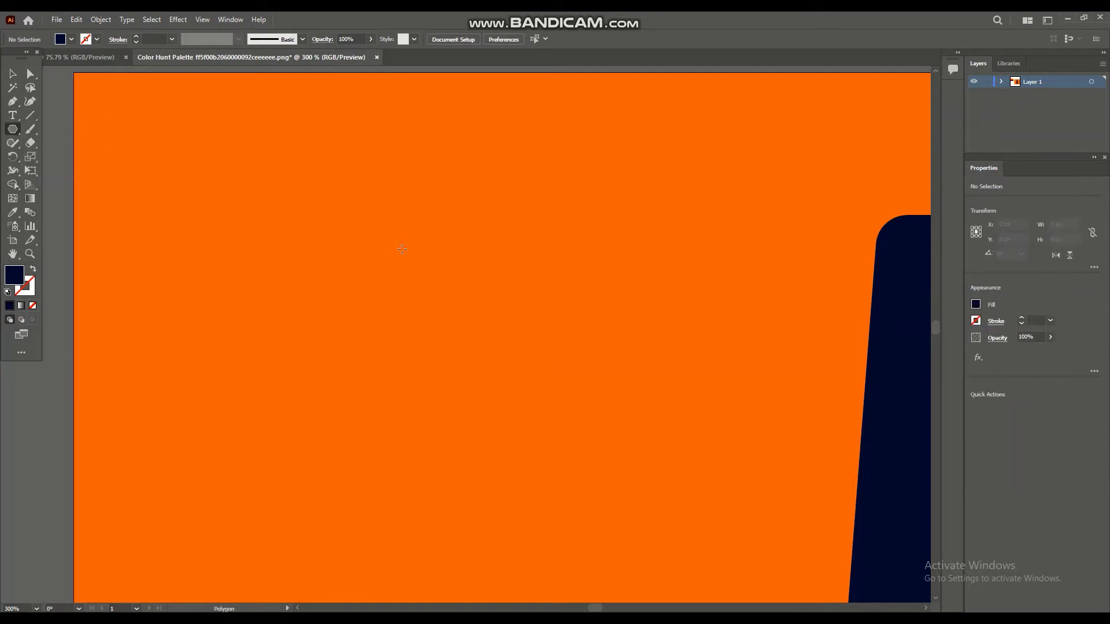
{"action": "left_click_drag", "start_coordinate": [12, 128], "coordinate": [81, 143]}
{"action": "left_click_drag", "start_coordinate": [390, 333], "coordinate": [518, 354]}
{"action": "scroll", "coordinate": [518, 353], "scroll_direction": "down", "scroll_amount": 3}
{"action": "scroll", "coordinate": [518, 354], "scroll_direction": "up", "scroll_amount": 3}
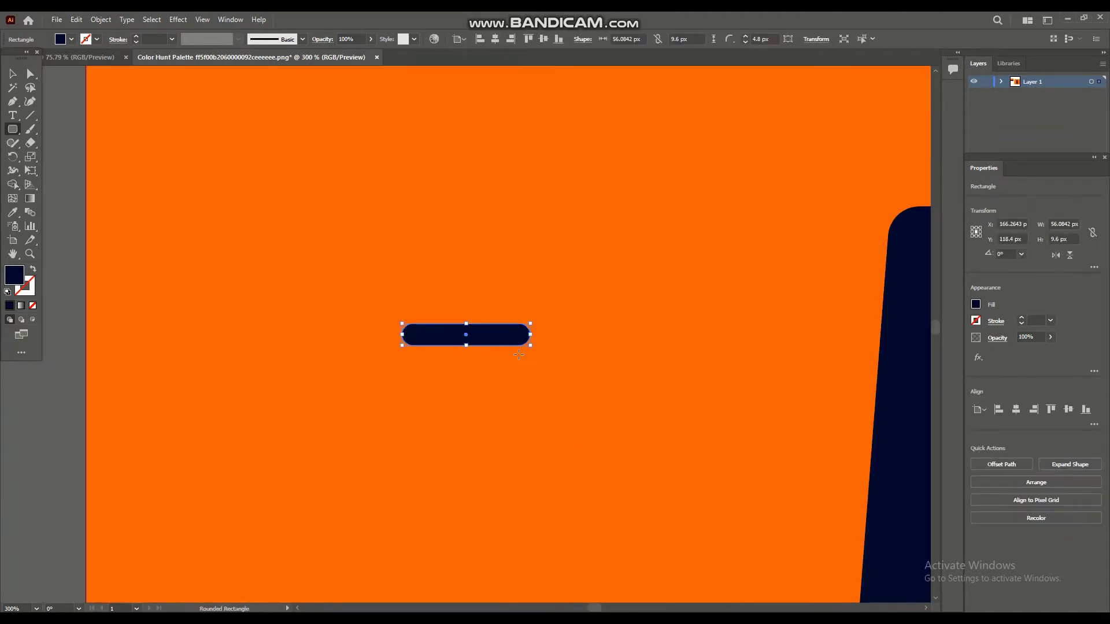
{"action": "key", "text": "Delete"}
Draw a navy square about 46 × 46 px on the orange background beside the bottle neck.
{"action": "mouse_move", "coordinate": [13, 129]}
{"action": "left_mouse_down"}
{"action": "mouse_move", "coordinate": [46, 143]}
{"action": "mouse_move", "coordinate": [35, 129]}
{"action": "left_mouse_up"}
{"action": "left_click_drag", "start_coordinate": [336, 229], "coordinate": [443, 336]}
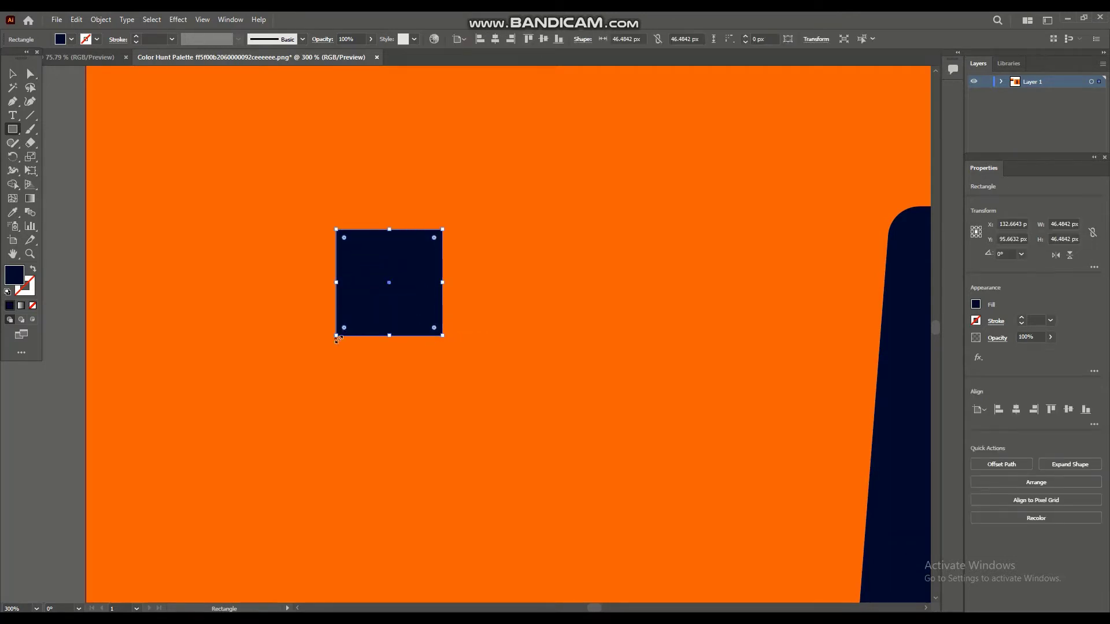
Move the square's two bottom corners inward by about 7 px each to make a symmetrical, downward-tapering cork shape.
{"action": "left_click", "coordinate": [31, 73]}
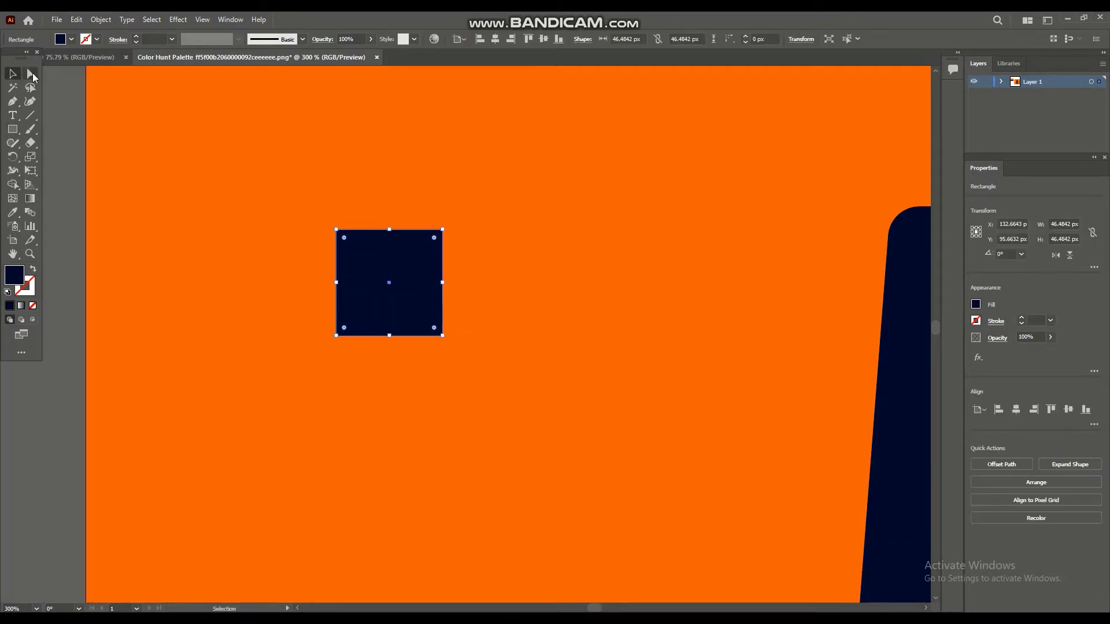
{"action": "left_click", "coordinate": [337, 335]}
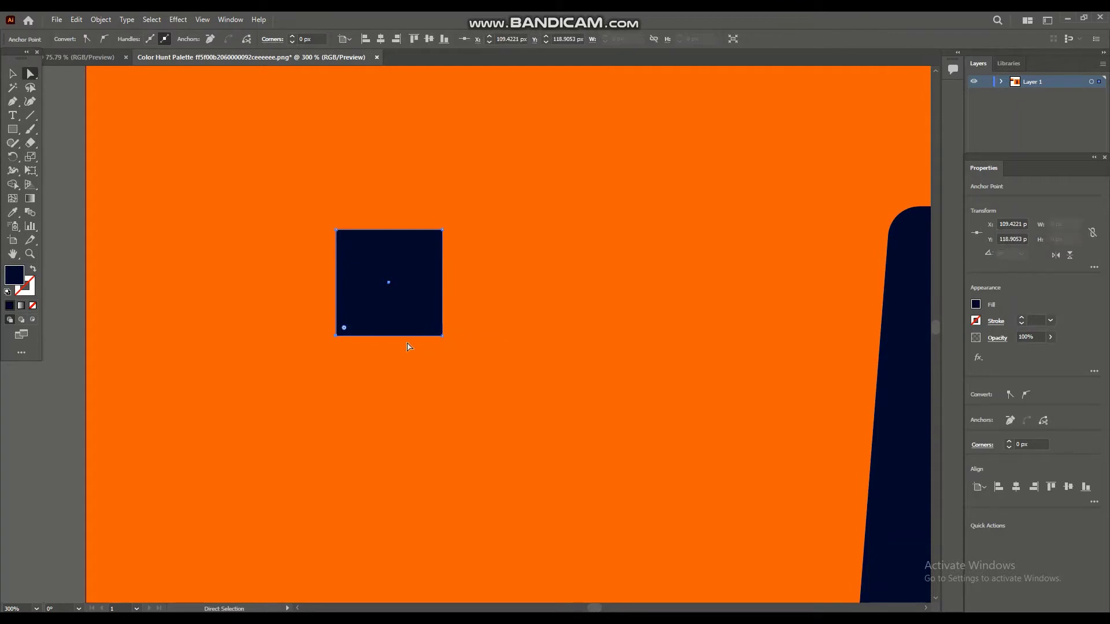
{"action": "left_click_drag", "start_coordinate": [335, 337], "coordinate": [353, 335]}
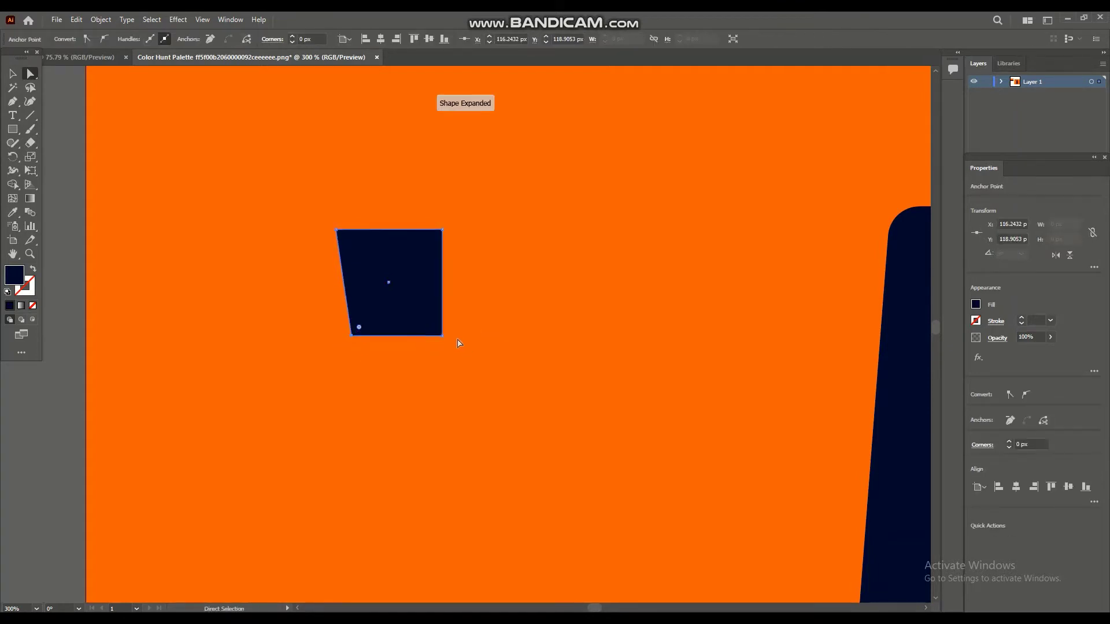
{"action": "key", "text": "ctrl+shift+a"}
{"action": "left_click_drag", "start_coordinate": [442, 336], "coordinate": [424, 335]}
{"action": "key", "text": "ctrl+shift+a"}
Round the upper corners of the tapered cork shape generously with its live corner handles.
{"action": "key", "text": "ctrl+minus"}
{"action": "key", "text": "ctrl+plus"}
{"action": "left_click", "coordinate": [421, 286]}
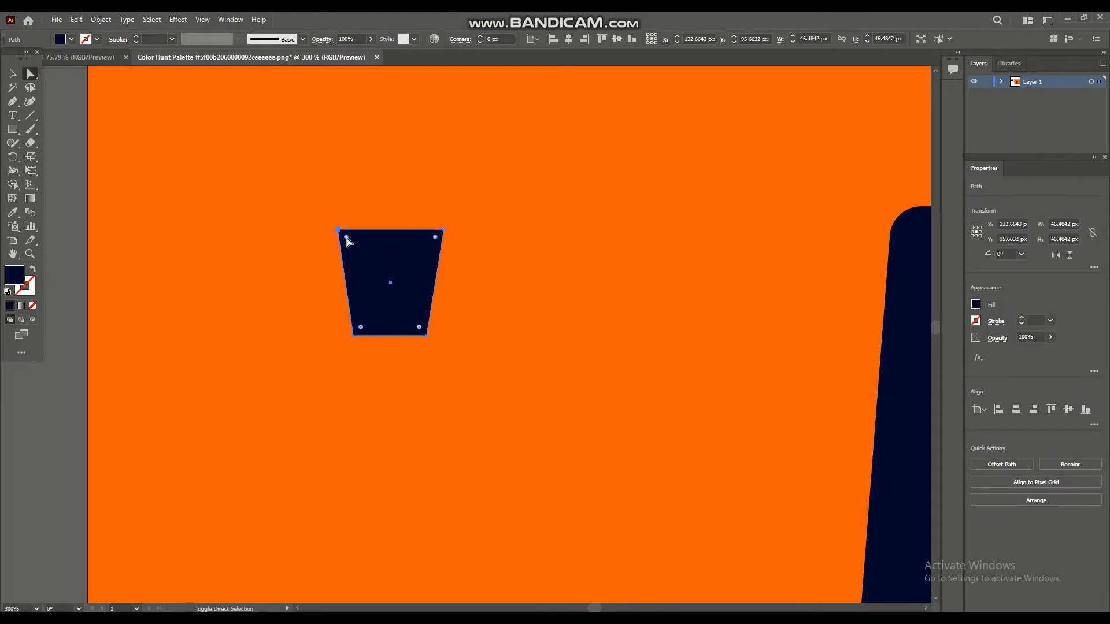
{"action": "left_click_drag", "start_coordinate": [347, 238], "coordinate": [355, 256]}
{"action": "key", "text": "ctrl+shift+a"}
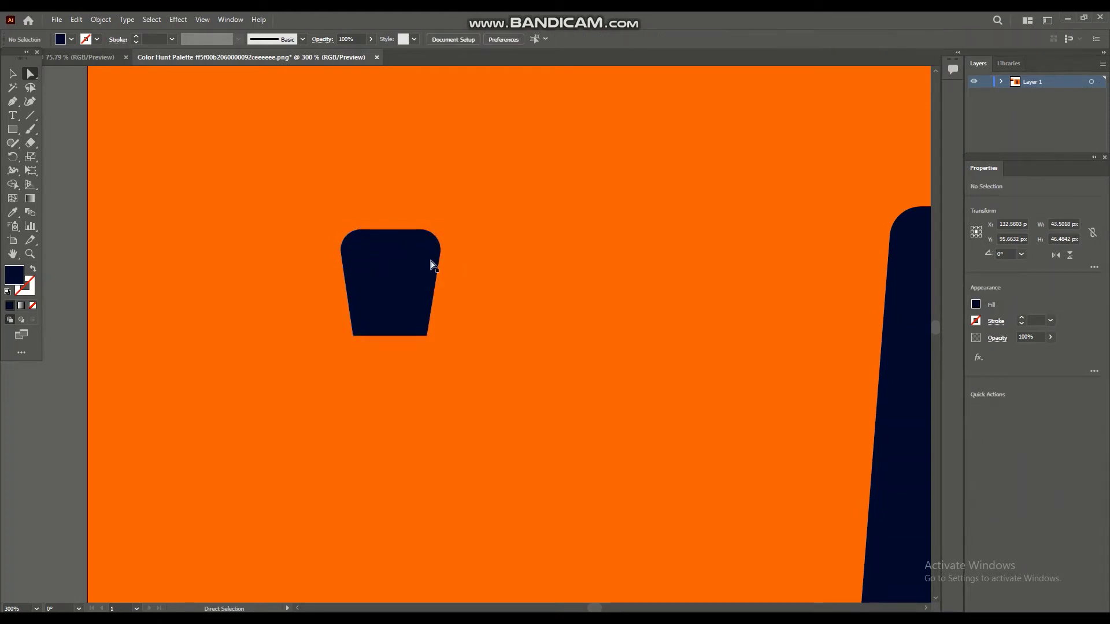
Recolour the cork shape by sampling the palette's red and shifting that fill to a muted brown.
{"action": "key", "text": "ctrl+minus"}
{"action": "key", "text": "ctrl+minus"}
{"action": "key", "text": "ctrl+minus"}
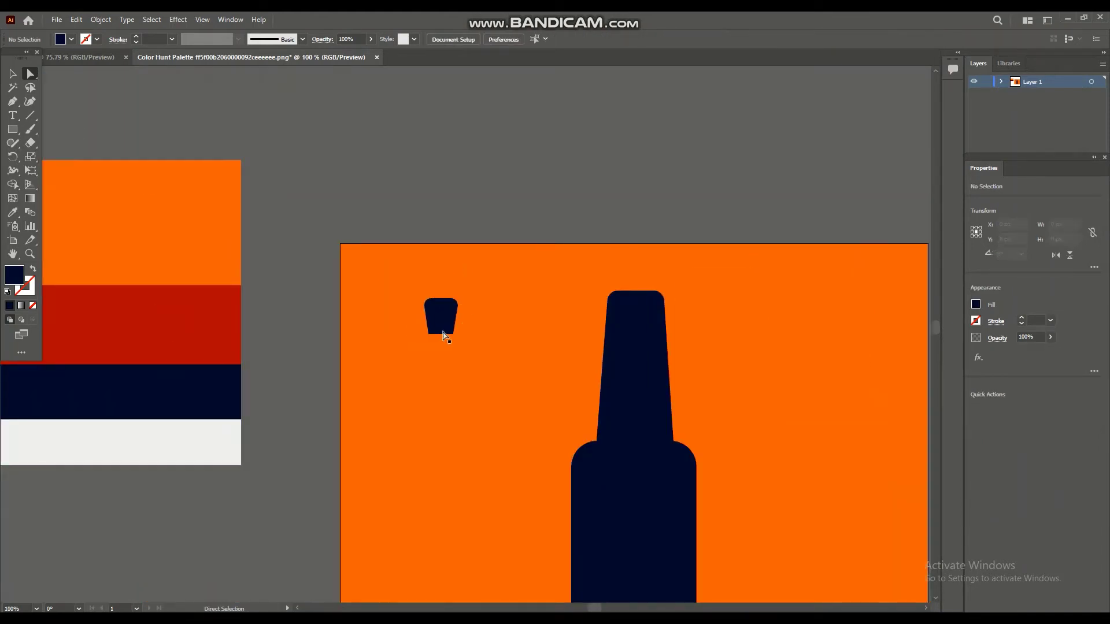
{"action": "left_click", "coordinate": [444, 330]}
{"action": "key", "text": "i"}
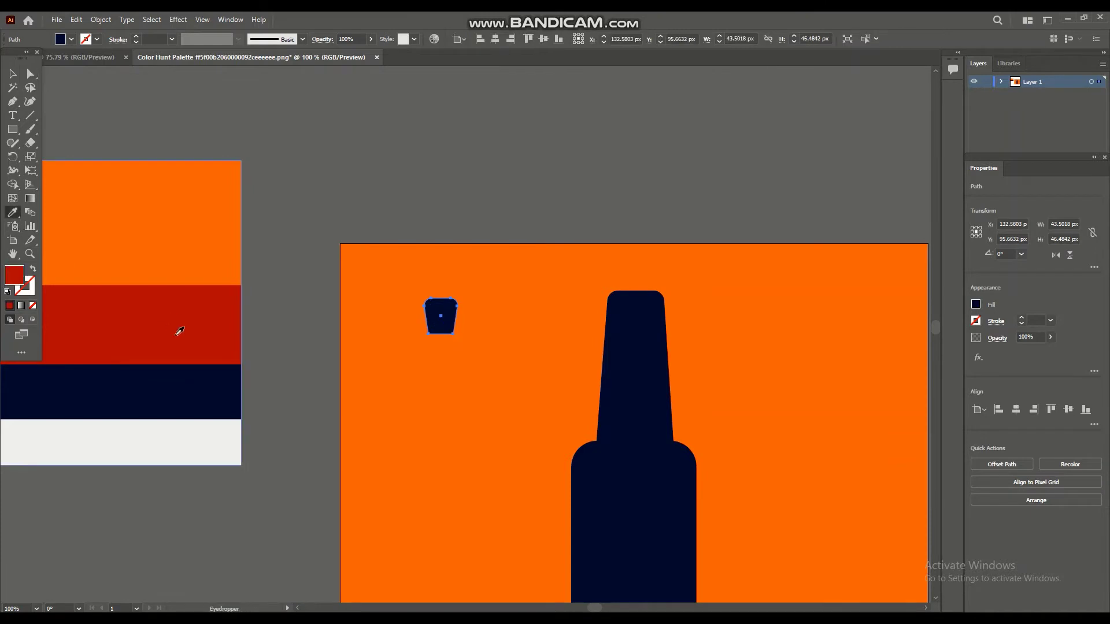
{"action": "left_click", "coordinate": [180, 332]}
{"action": "double_click", "coordinate": [21, 287]}
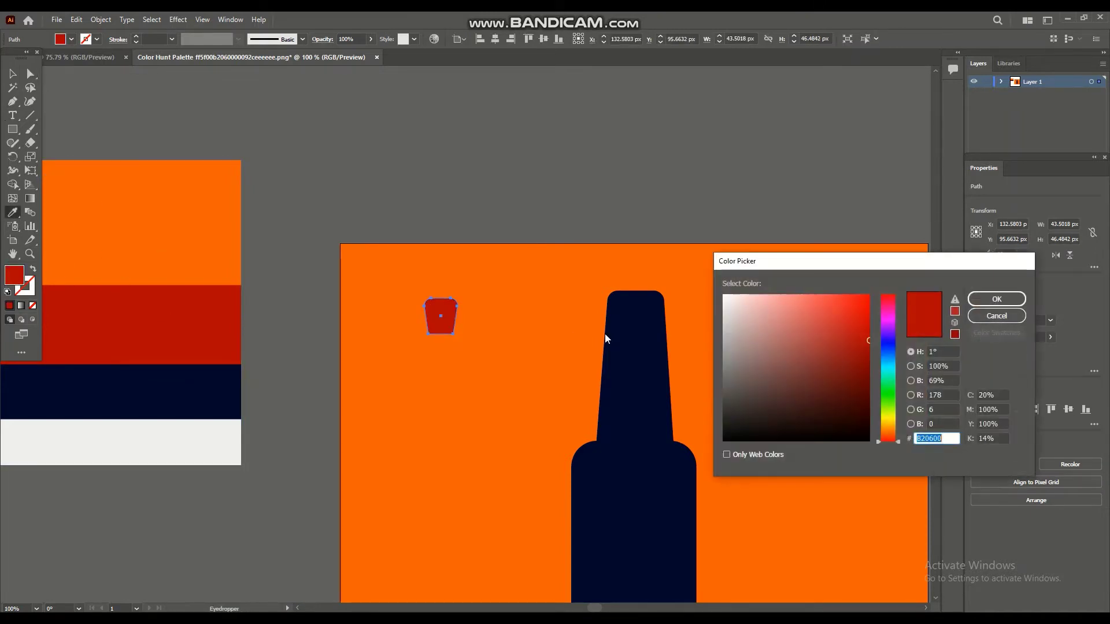
{"action": "left_click_drag", "start_coordinate": [893, 435], "coordinate": [897, 428]}
{"action": "left_click", "coordinate": [862, 359]}
{"action": "mouse_move", "coordinate": [862, 359]}
{"action": "left_mouse_down"}
{"action": "mouse_move", "coordinate": [823, 374]}
{"action": "mouse_move", "coordinate": [801, 357]}
{"action": "left_mouse_up"}
{"action": "left_click", "coordinate": [983, 299]}
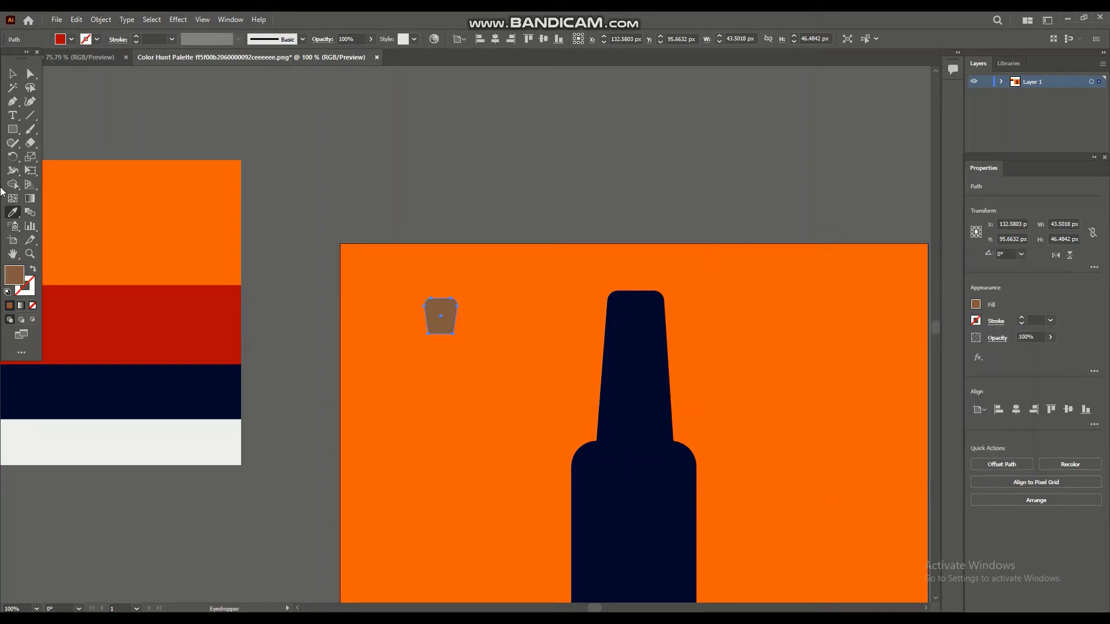
Move the brown cork onto the top of the bottle neck, overlapping its upper edge at about X 390, Y 55 px.
{"action": "key", "text": "v"}
{"action": "left_click", "coordinate": [446, 442]}
{"action": "left_click_drag", "start_coordinate": [457, 332], "coordinate": [638, 290]}
{"action": "key", "text": "ctrl+minus"}
{"action": "key", "text": "ctrl+equal"}
{"action": "key", "text": "ctrl+equal"}
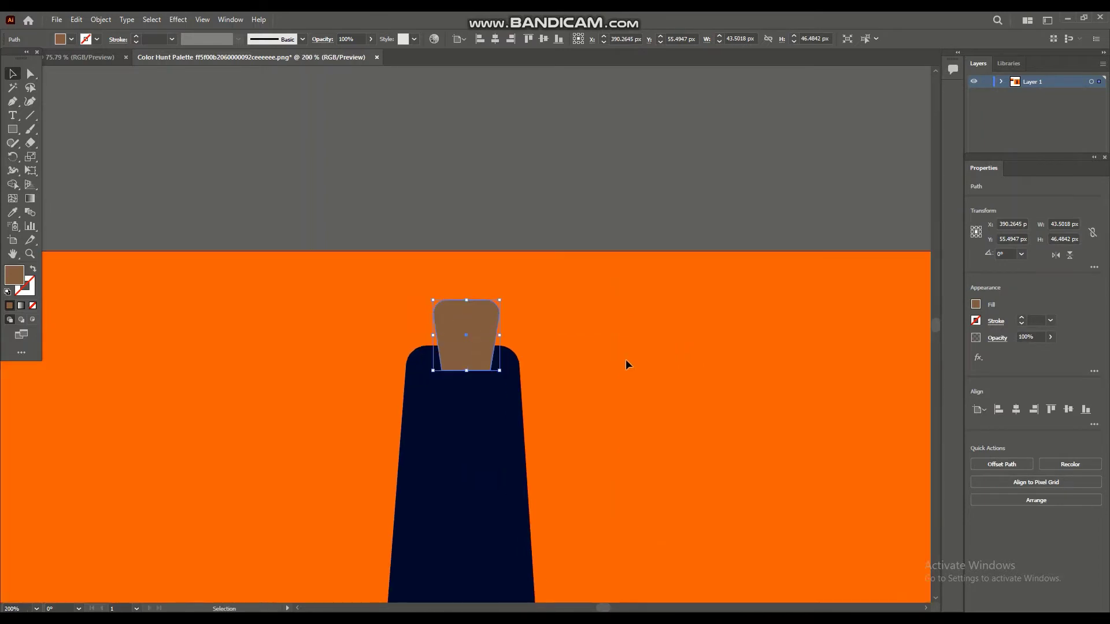
{"action": "key", "text": "ctrl+shift+a"}
{"action": "key", "text": "ctrl+minus"}
{"action": "key", "text": "ctrl+equal"}
Try to send the cork to the back of the stacking order, and undo it.
{"action": "right_click", "coordinate": [471, 318]}
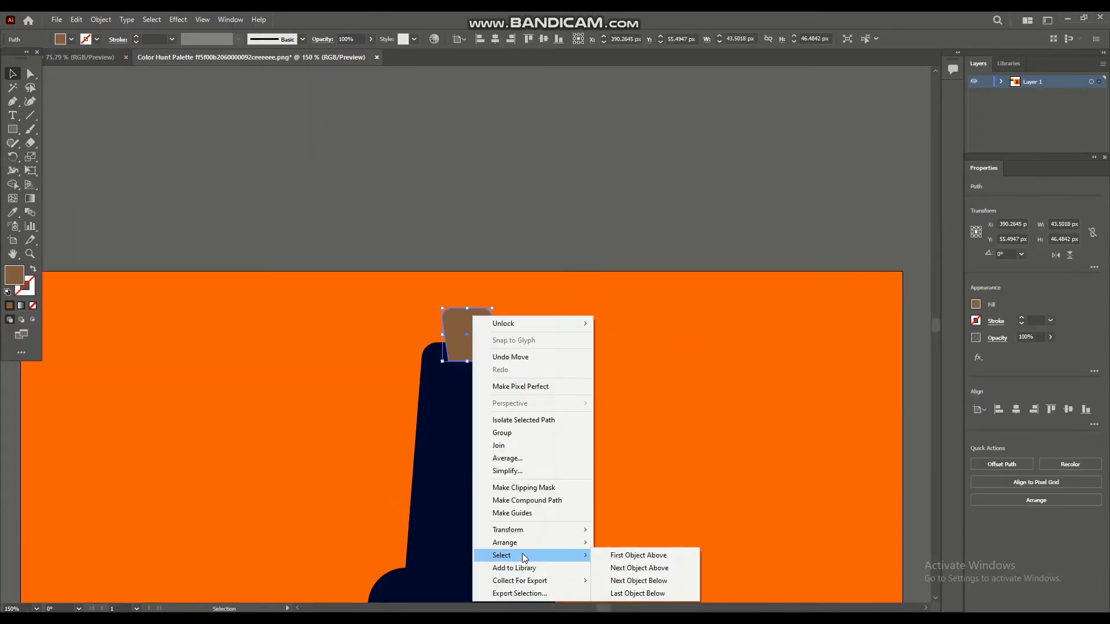
{"action": "mouse_move", "coordinate": [543, 544]}
{"action": "left_click", "coordinate": [634, 579]}
{"action": "key", "text": "ctrl+z"}
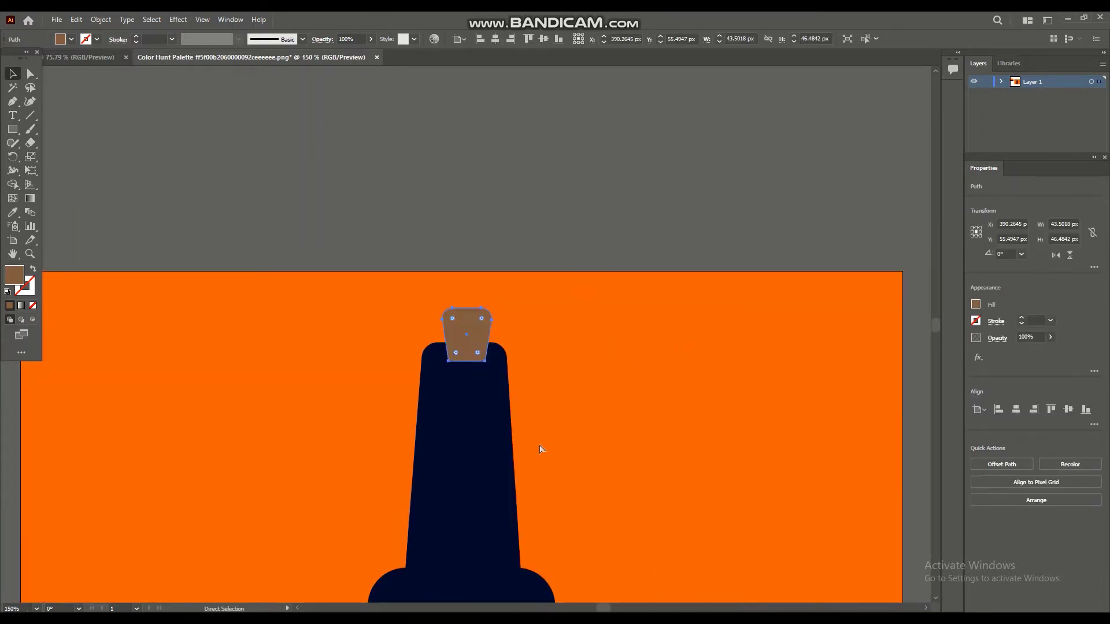
Send the cork backward so that it sits behind the navy bottle neck.
{"action": "right_click", "coordinate": [463, 334]}
{"action": "mouse_move", "coordinate": [529, 275]}
{"action": "left_click", "coordinate": [618, 301]}
{"action": "key", "text": "ctrl+shift+a"}
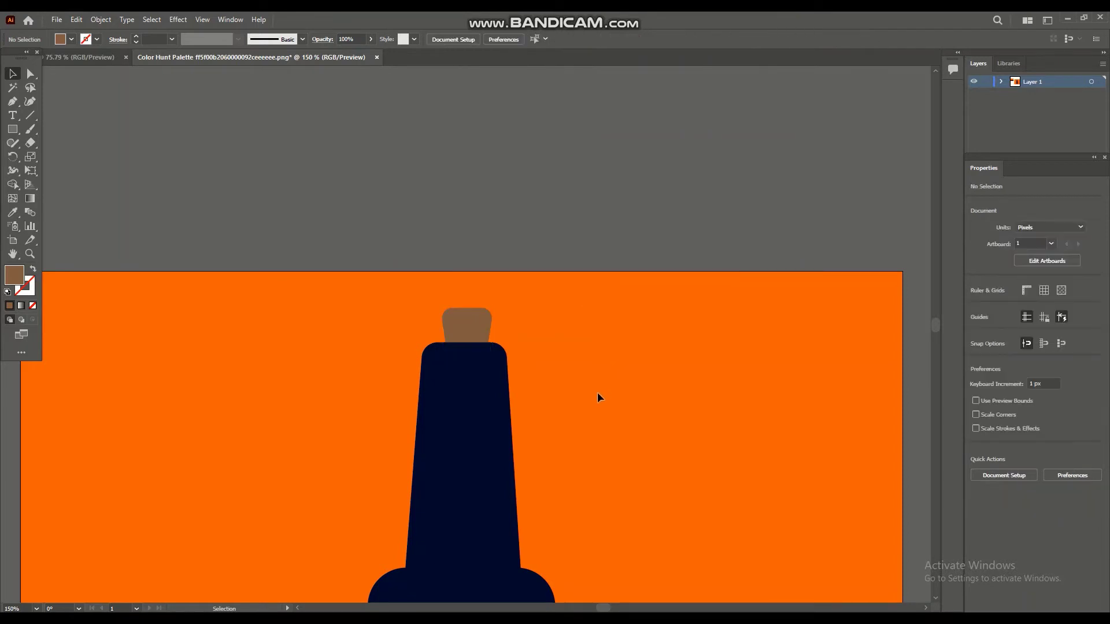
Enlarge the cork slightly, keeping it centred in the mouth of the bottle.
{"action": "key", "text": "ctrl+minus"}
{"action": "key", "text": "ctrl+minus"}
{"action": "key", "text": "ctrl+minus"}
{"action": "key", "text": "ctrl+equal"}
{"action": "key", "text": "ctrl+equal"}
{"action": "key", "text": "ctrl+equal"}
{"action": "key", "text": "ctrl+z"}
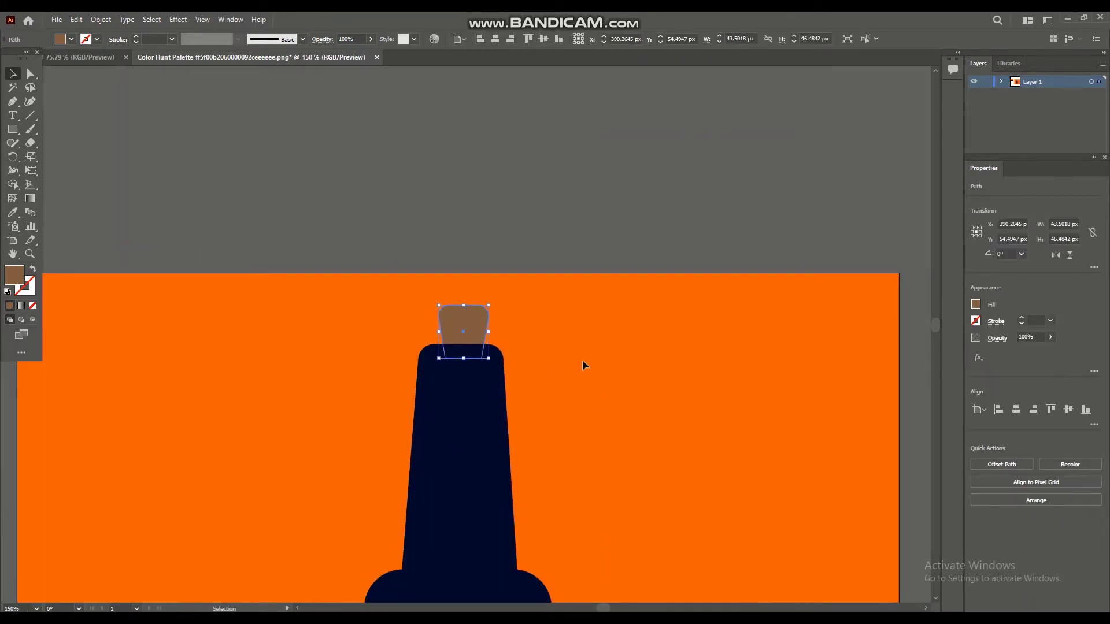
{"action": "left_click", "coordinate": [582, 360]}
{"action": "left_click", "coordinate": [478, 327]}
{"action": "left_click_drag", "start_coordinate": [489, 307], "coordinate": [480, 330]}
{"action": "left_click", "coordinate": [620, 356]}
Sample the palette's off-white as the fill and set a 1 pt white stroke for the Line Segment tool.
{"action": "key", "text": "ctrl+minus"}
{"action": "key", "text": "ctrl+minus"}
{"action": "key", "text": "ctrl+minus"}
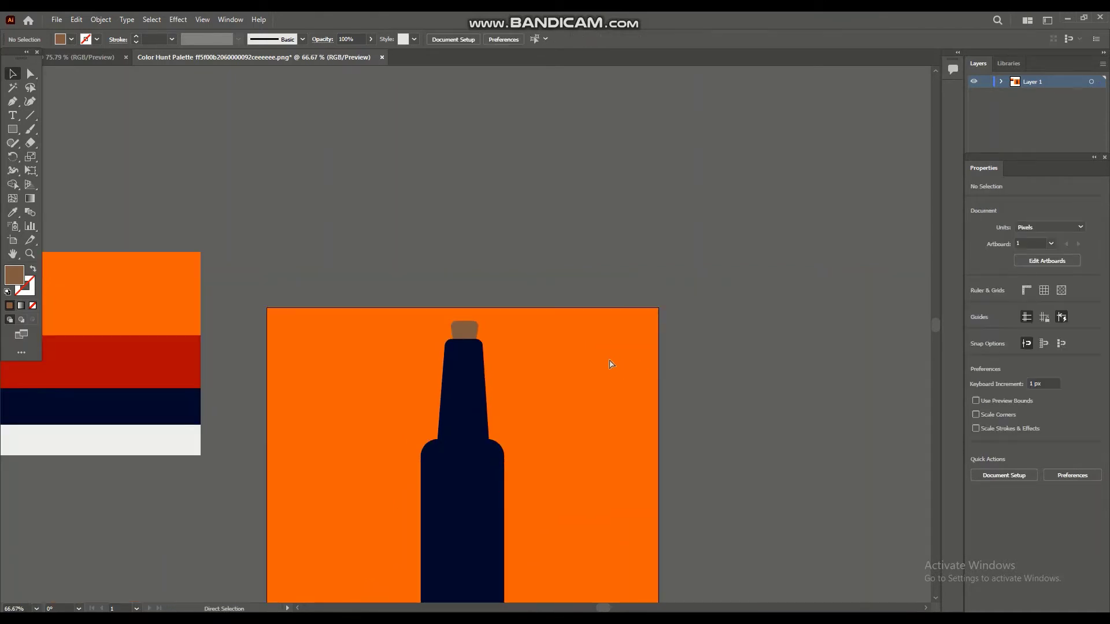
{"action": "key", "text": "ctrl+minus"}
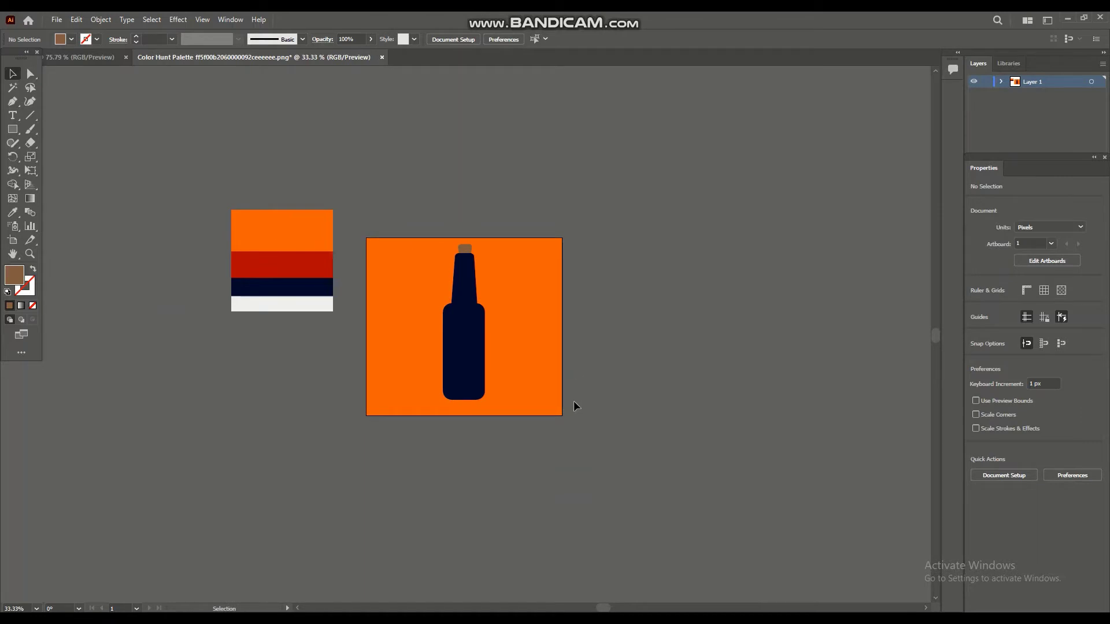
{"action": "key", "text": "ctrl+plus"}
{"action": "key", "text": "ctrl+plus"}
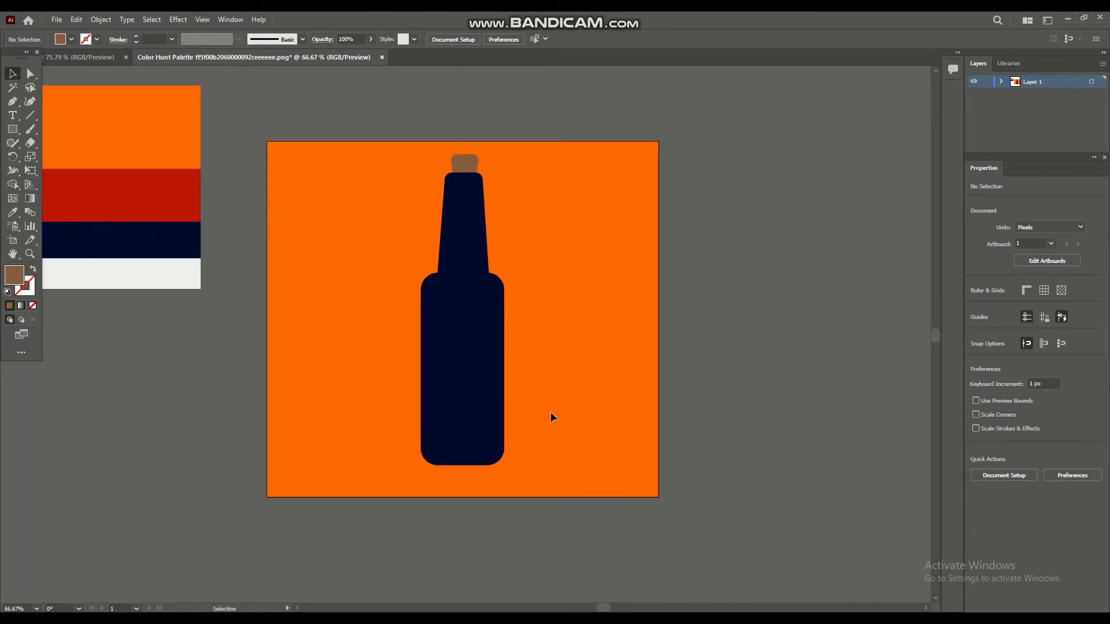
{"action": "left_click", "coordinate": [30, 116]}
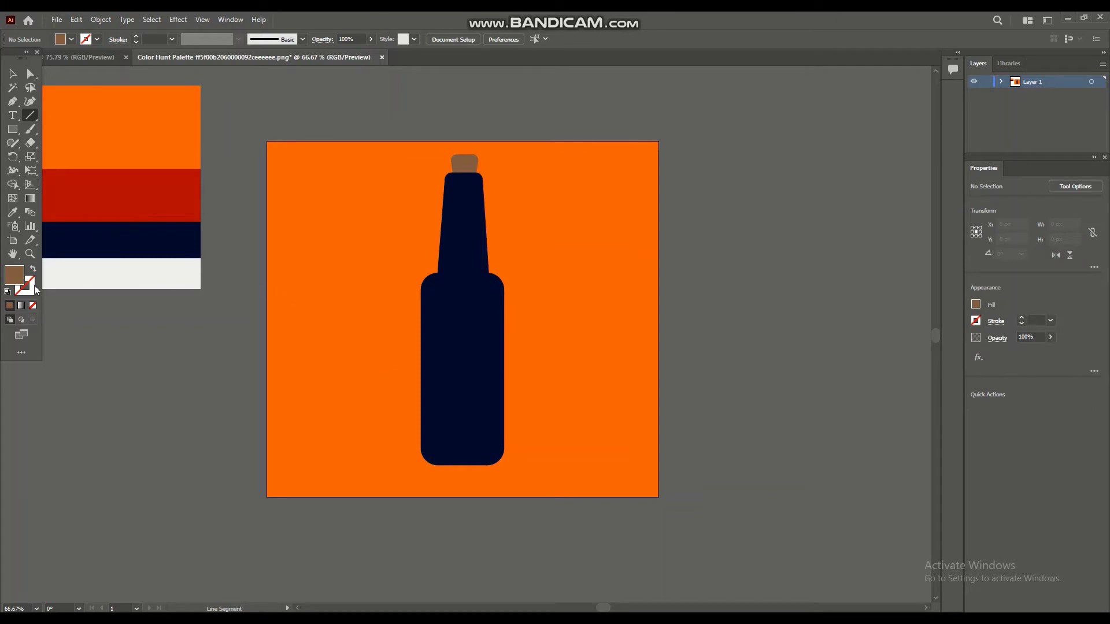
{"action": "key", "text": "i"}
{"action": "left_click", "coordinate": [99, 272]}
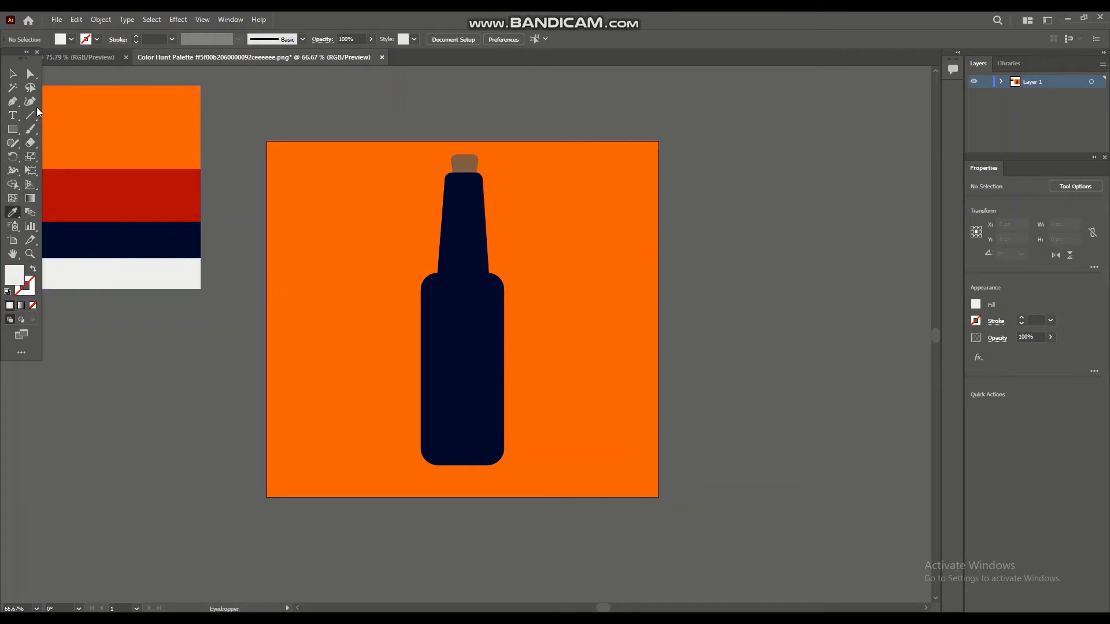
{"action": "left_click", "coordinate": [975, 322]}
{"action": "left_click", "coordinate": [1022, 317]}
{"action": "left_click", "coordinate": [976, 322]}
{"action": "left_click", "coordinate": [921, 344]}
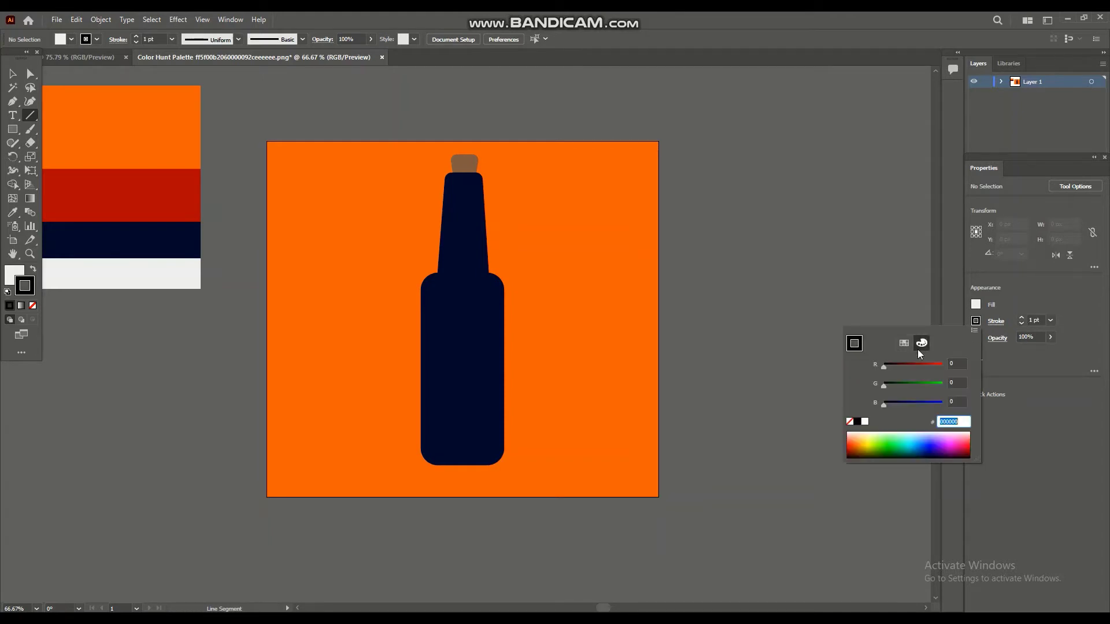
{"action": "left_click", "coordinate": [865, 422]}
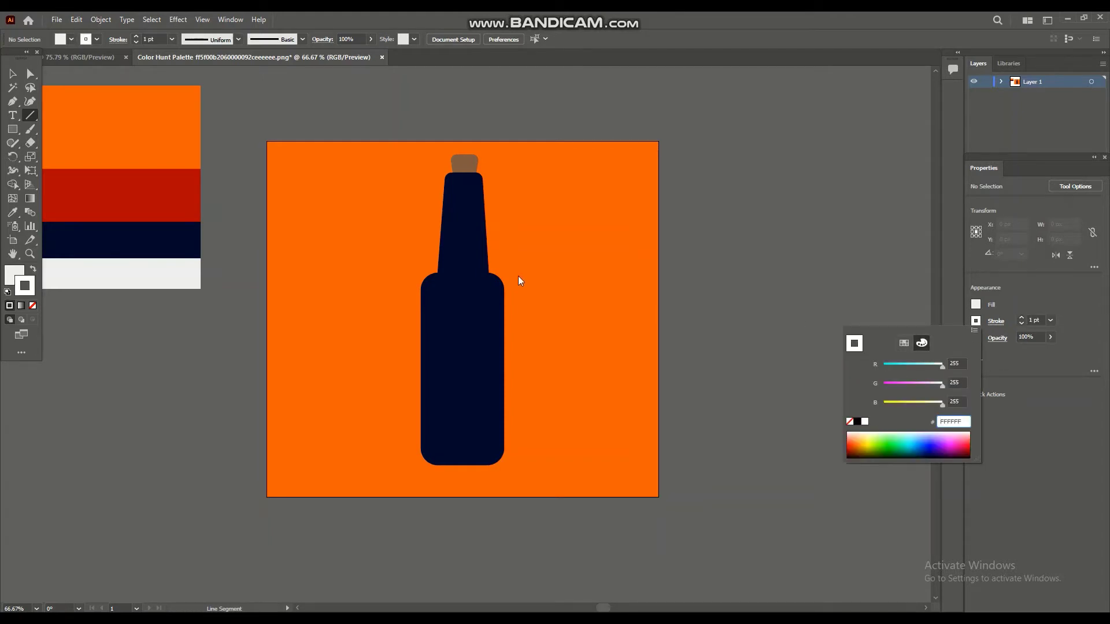
Try to draw a curved white line about 85 px wide across the bottle neck, and undo it.
{"action": "left_click", "coordinate": [442, 218]}
{"action": "key", "text": "ctrl+z"}
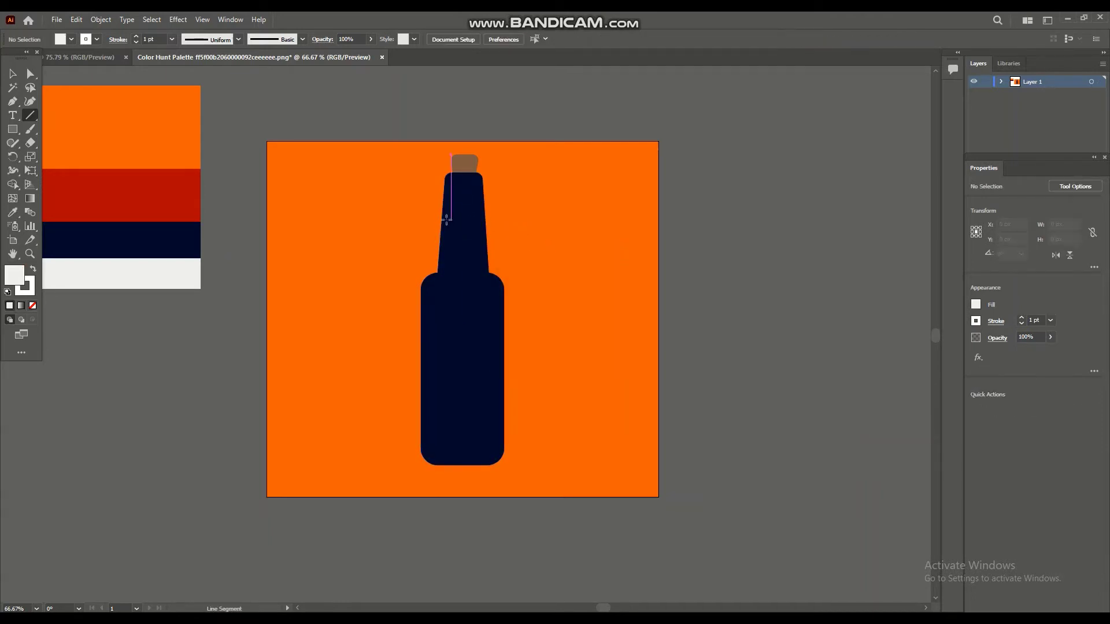
{"action": "left_click", "coordinate": [12, 102]}
{"action": "left_click", "coordinate": [443, 217]}
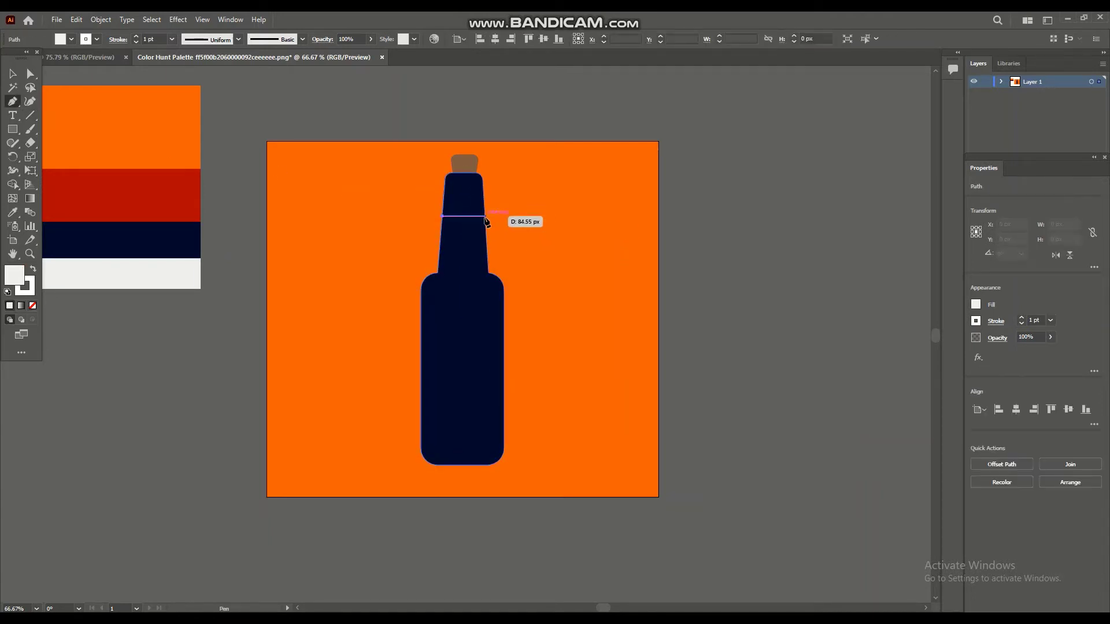
{"action": "left_click_drag", "start_coordinate": [485, 217], "coordinate": [511, 206]}
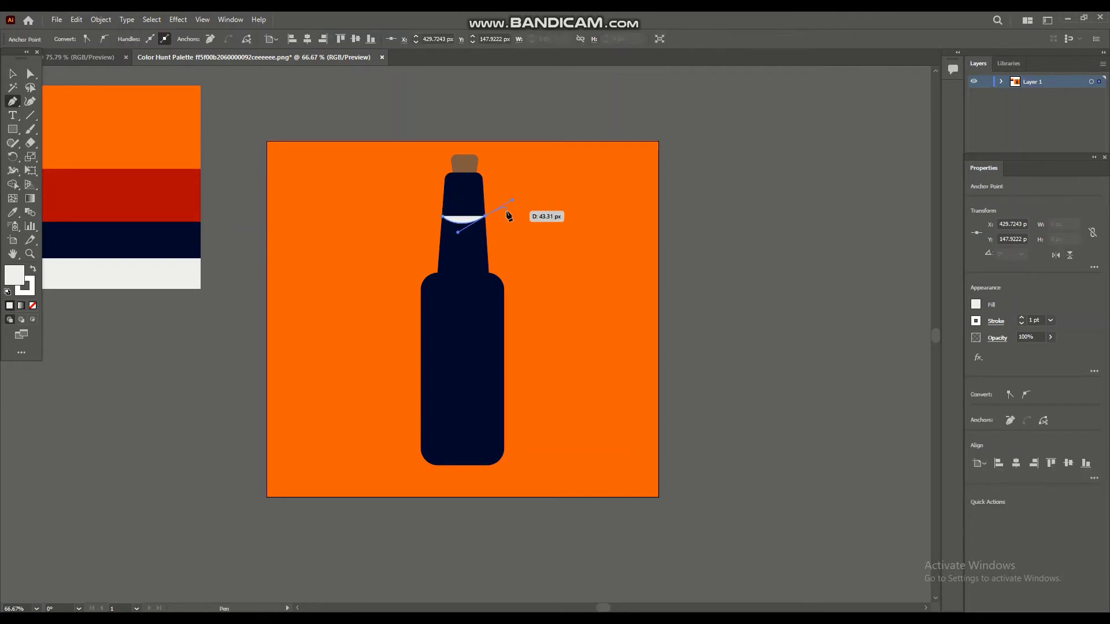
{"action": "left_click", "coordinate": [507, 215], "text": "ctrl"}
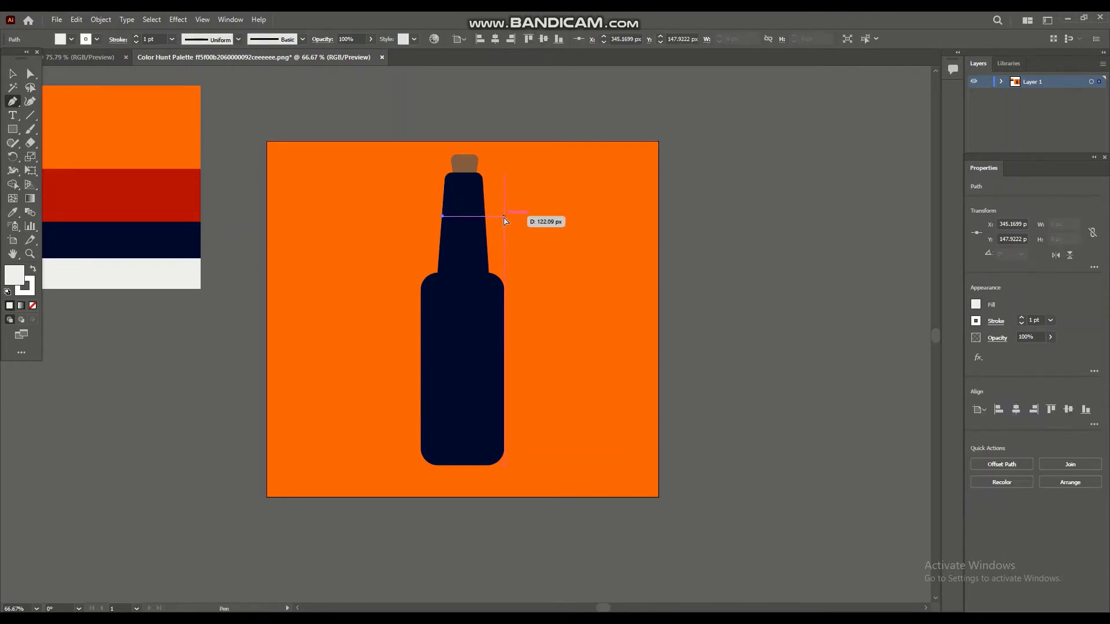
Set the fill to None and the white stroke weight to 7 pt, and reselect and deselect the cork.
{"action": "left_click", "coordinate": [976, 305]}
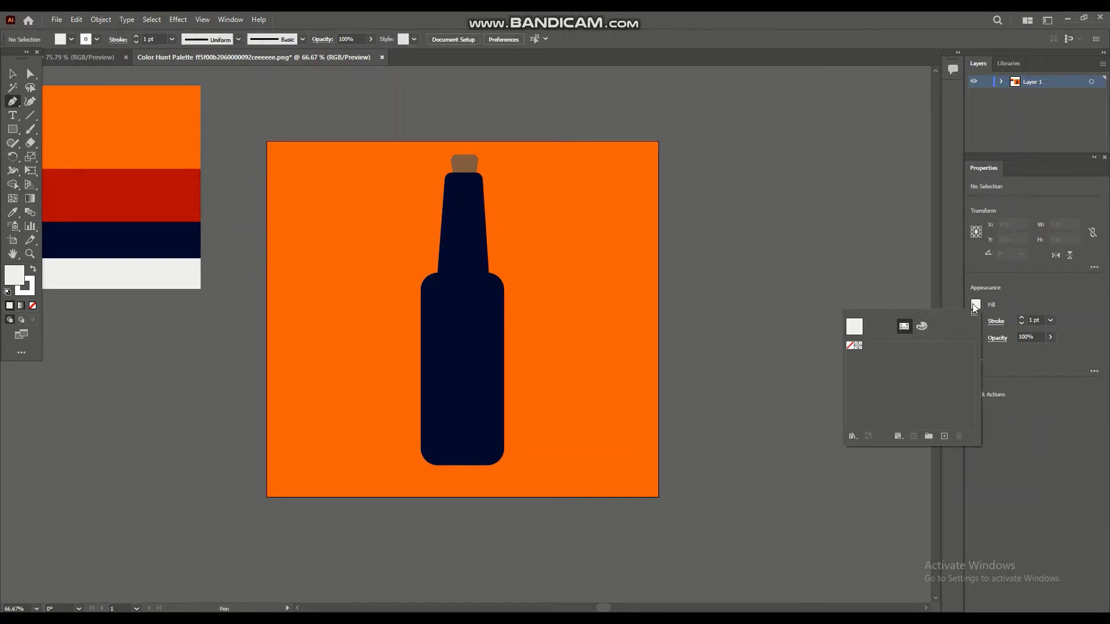
{"action": "left_click", "coordinate": [850, 346]}
{"action": "key", "text": "Escape"}
{"action": "key", "text": "v"}
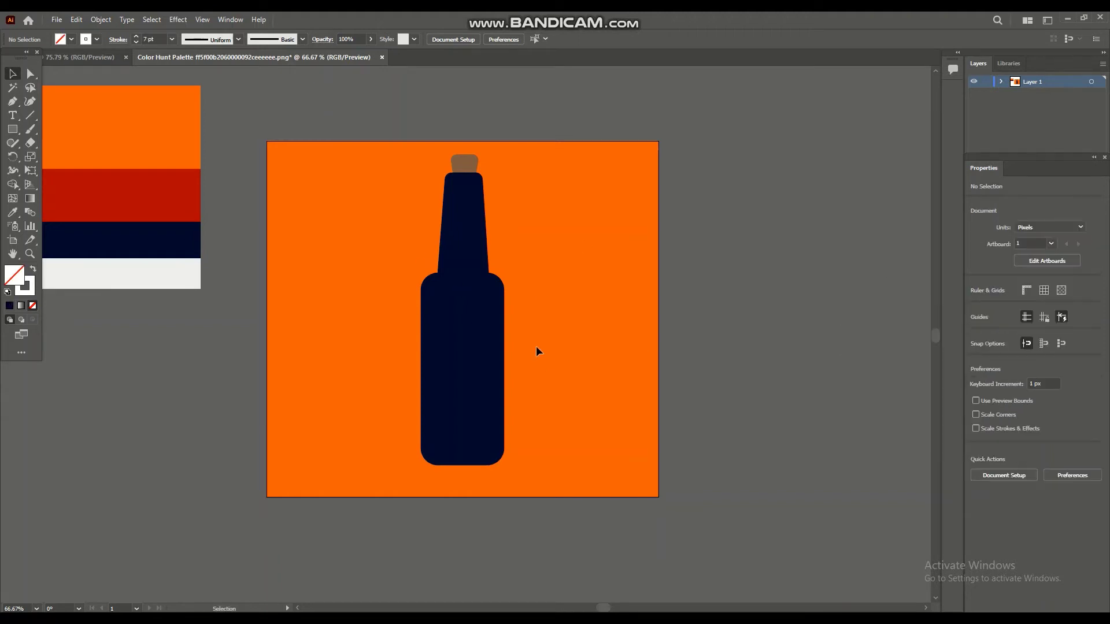
{"action": "left_click", "coordinate": [465, 163]}
{"action": "left_click", "coordinate": [498, 207]}
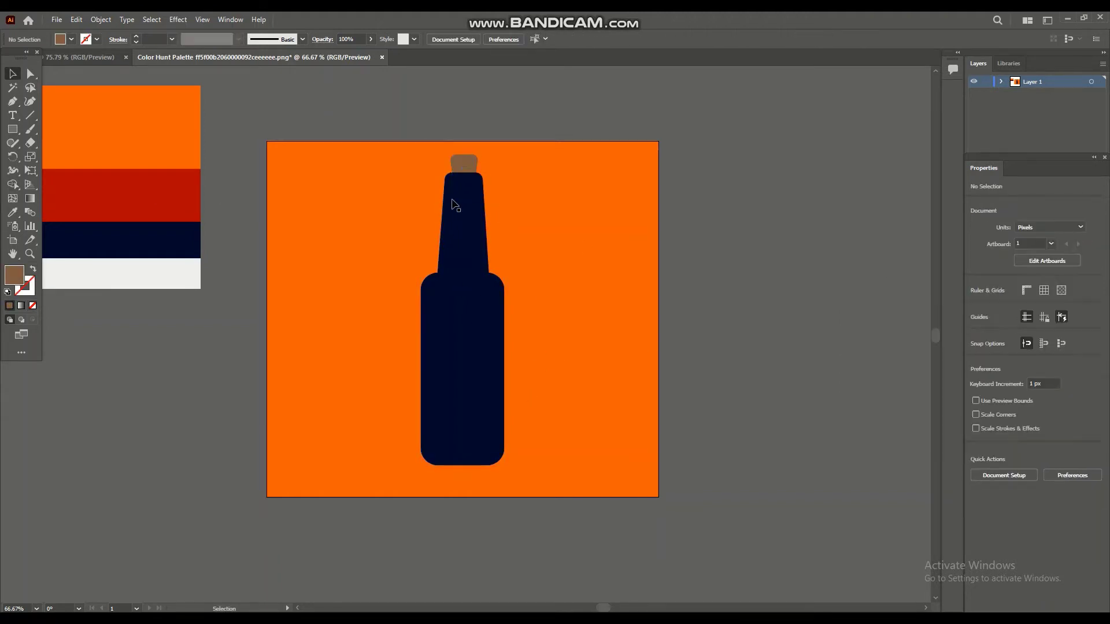
Try a brown-filled curved path extending past both sides of the bottle neck, and delete it.
{"action": "key", "text": "p"}
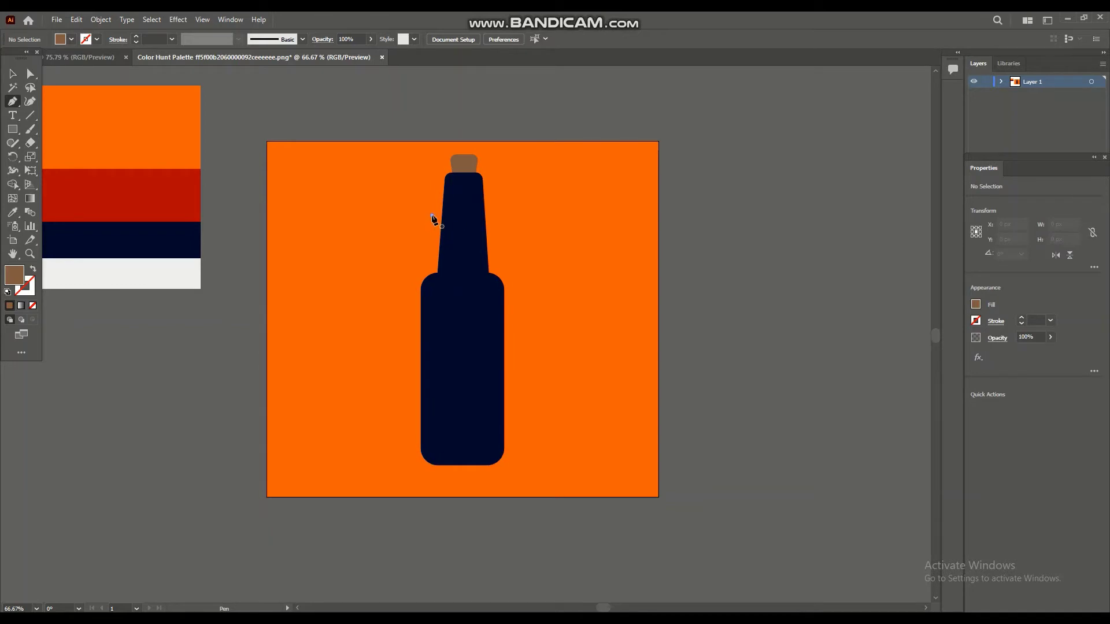
{"action": "left_click", "coordinate": [432, 216]}
{"action": "left_click_drag", "start_coordinate": [491, 216], "coordinate": [527, 194]}
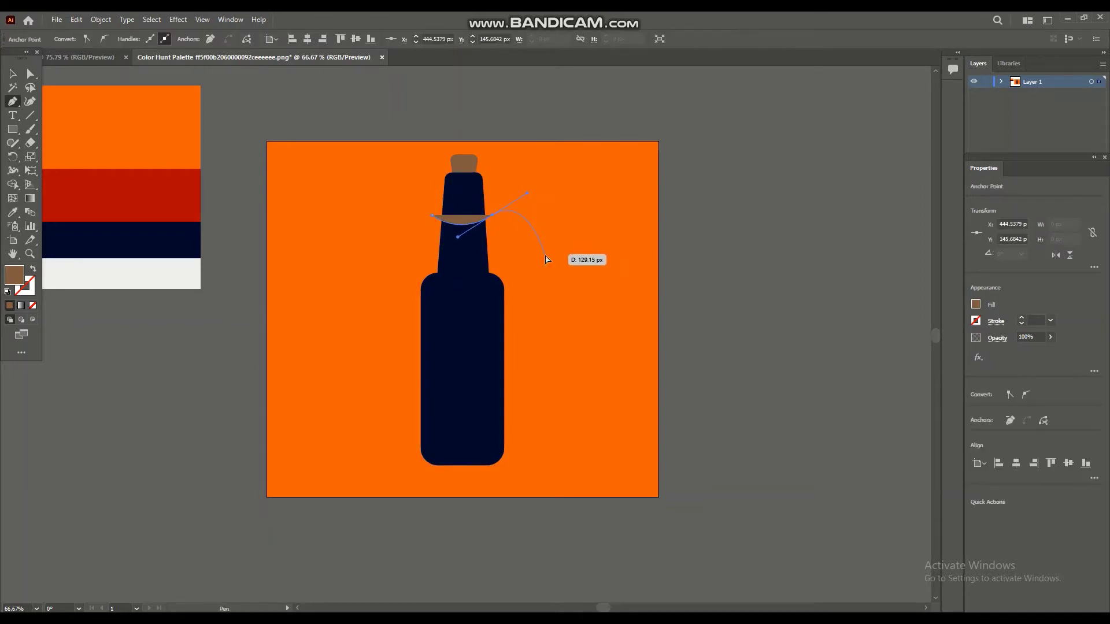
{"action": "key", "text": "Delete"}
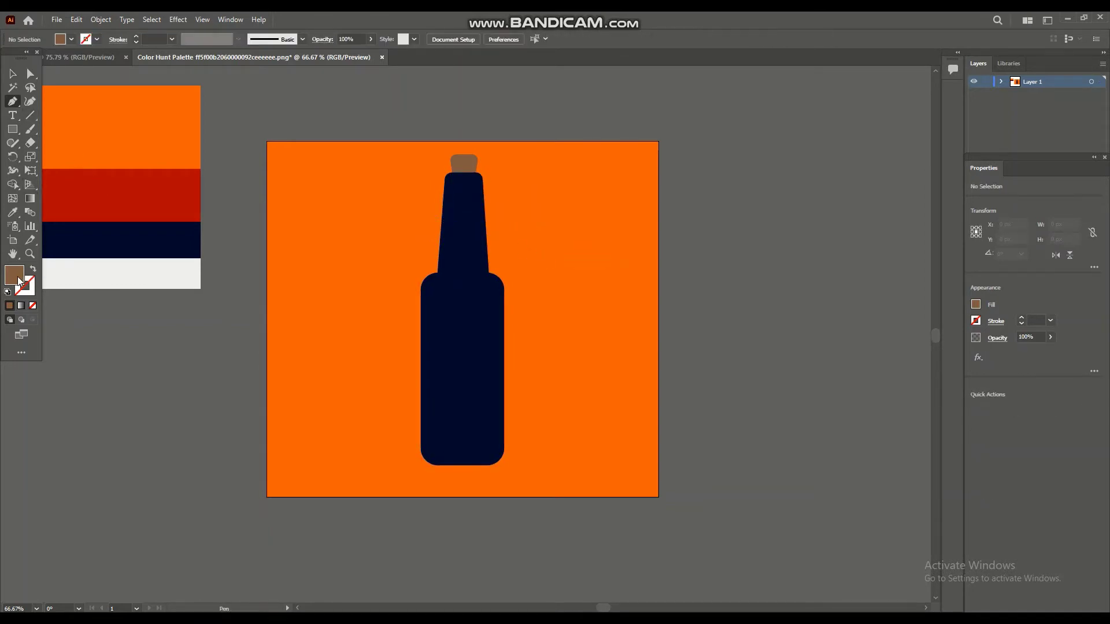
Set the Pen tool's fill to None and give it a 1 pt white stroke.
{"action": "double_click", "coordinate": [13, 273]}
{"action": "left_click", "coordinate": [724, 296]}
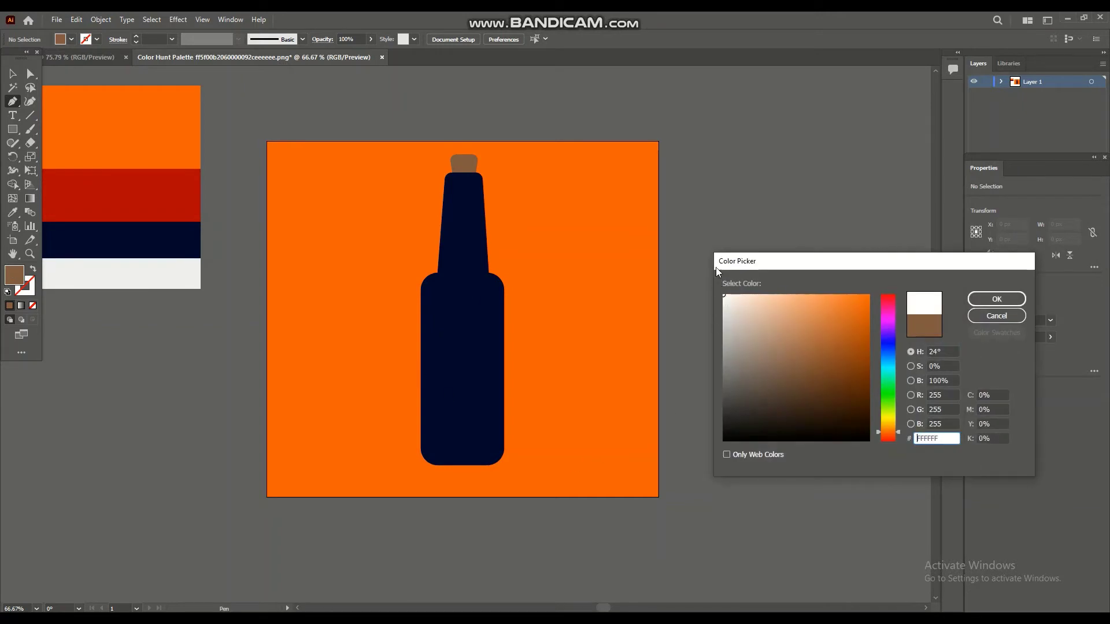
{"action": "left_click", "coordinate": [997, 299]}
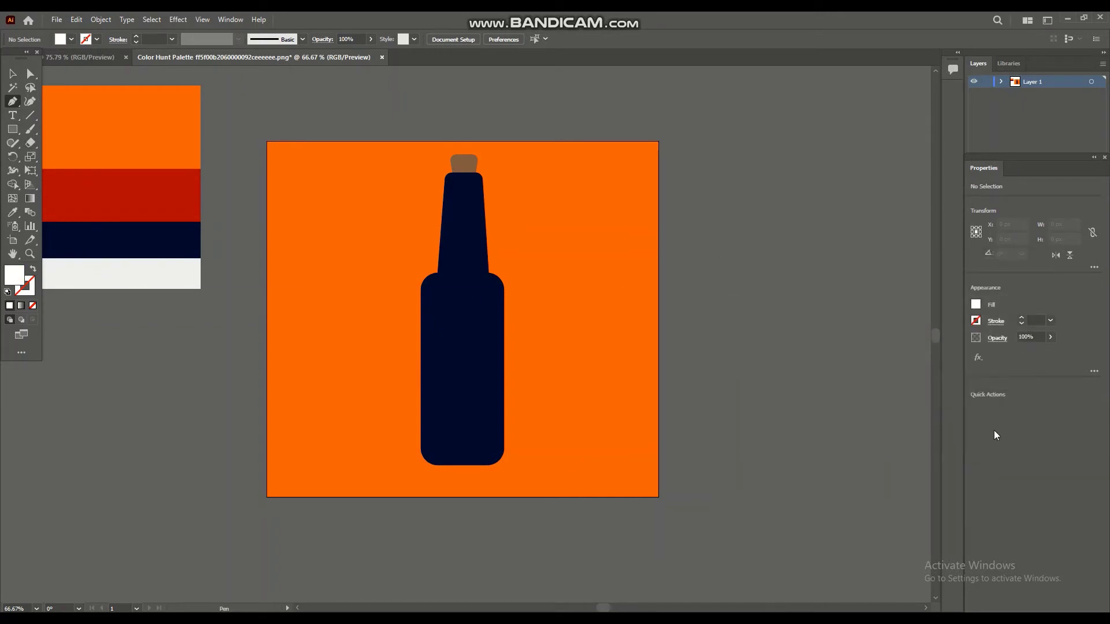
{"action": "left_click", "coordinate": [975, 304]}
{"action": "left_click", "coordinate": [849, 405]}
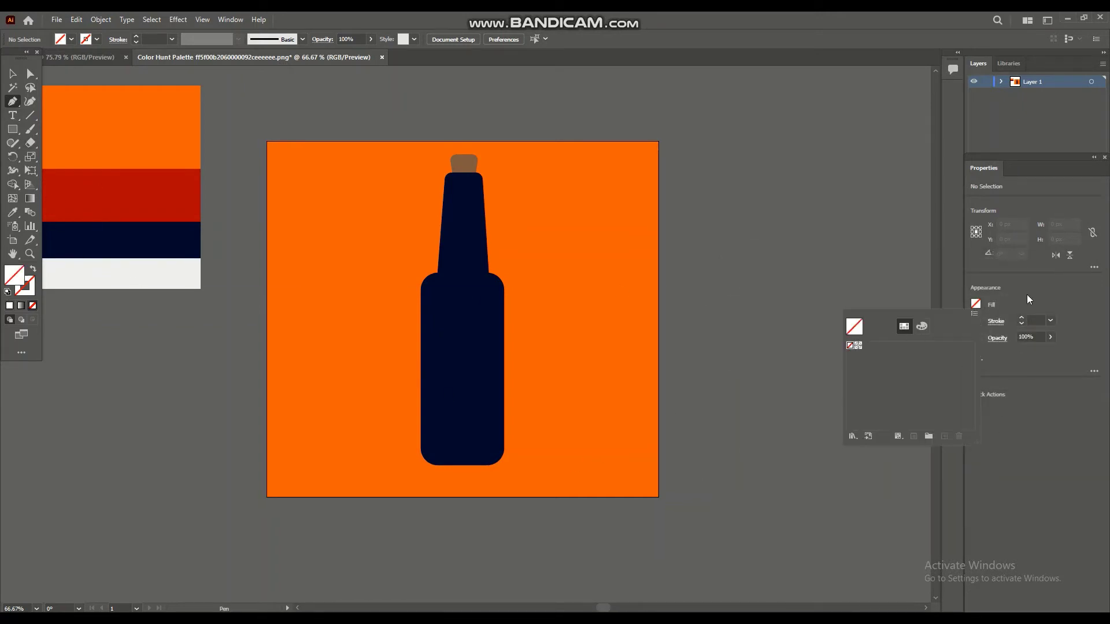
{"action": "key", "text": "Escape"}
{"action": "left_click", "coordinate": [976, 321]}
{"action": "left_click", "coordinate": [866, 421]}
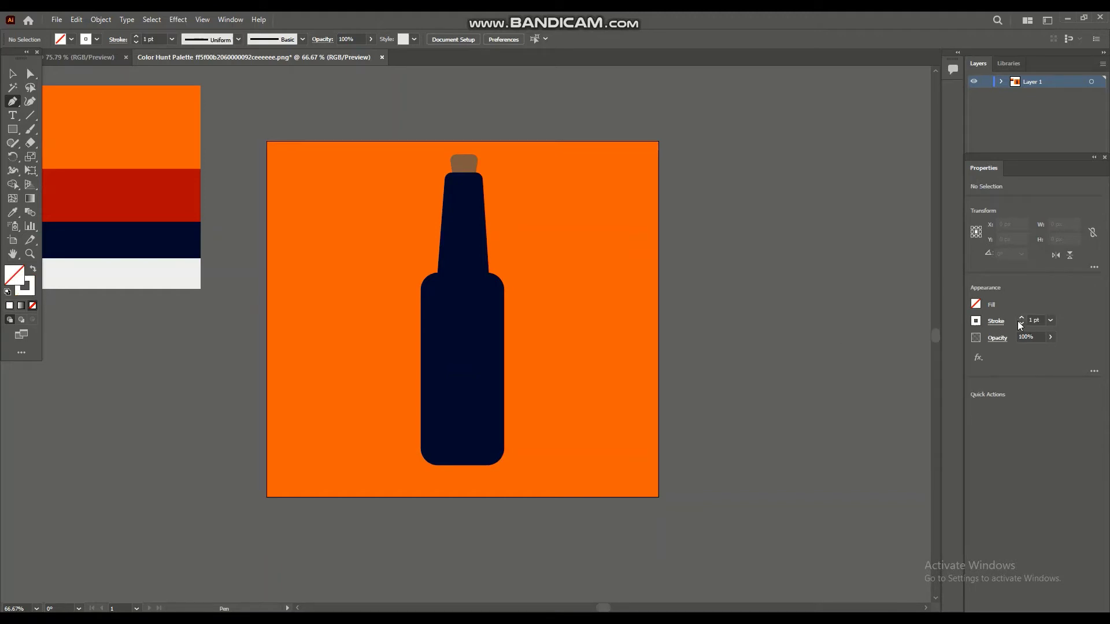
Draw a curved white line across the upper bottle neck and set its stroke weight to 7 pt.
{"action": "left_click", "coordinate": [428, 208]}
{"action": "mouse_move", "coordinate": [500, 206]}
{"action": "left_mouse_down"}
{"action": "mouse_move", "coordinate": [531, 203]}
{"action": "mouse_move", "coordinate": [543, 183]}
{"action": "mouse_move", "coordinate": [538, 196]}
{"action": "mouse_move", "coordinate": [506, 203]}
{"action": "left_mouse_up"}
{"action": "left_click", "coordinate": [500, 207]}
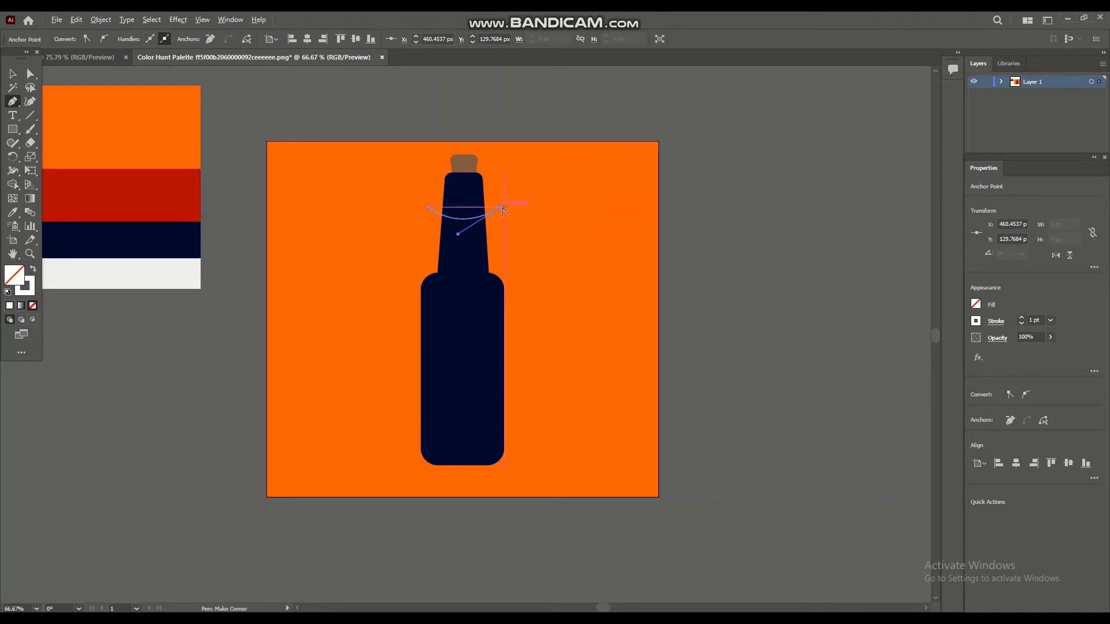
{"action": "left_click", "coordinate": [1022, 318]}
{"action": "left_click", "coordinate": [1022, 318]}
{"action": "left_click", "coordinate": [1022, 318]}
{"action": "left_click", "coordinate": [1022, 318]}
{"action": "left_click", "coordinate": [1022, 318]}
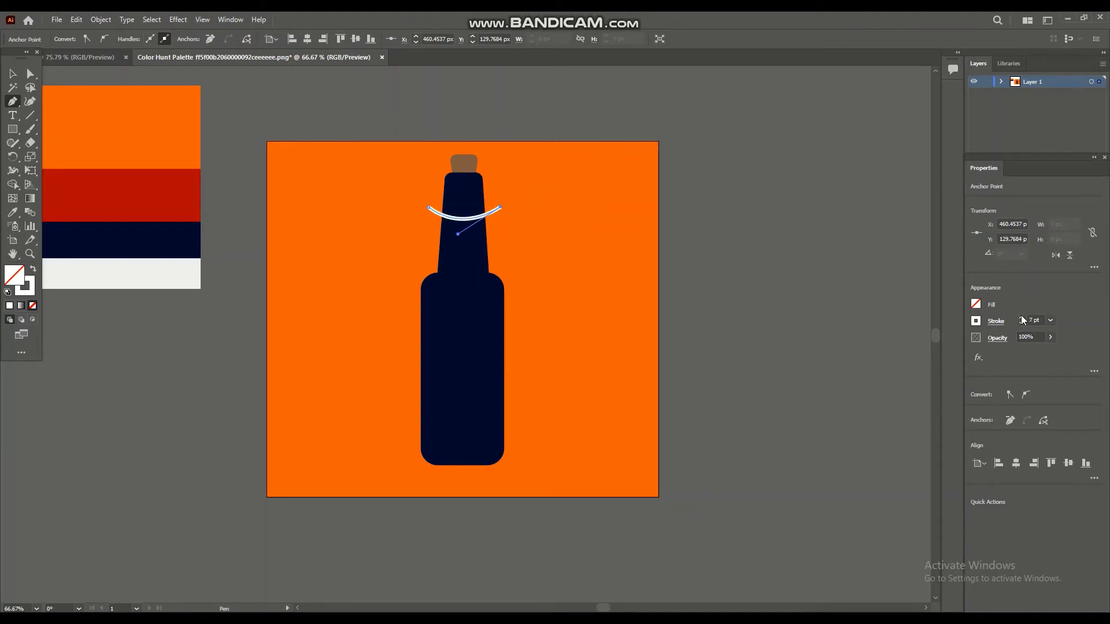
Draw three more 7 pt white curves across the bottle: about 174 px wide at the neck's base, and about 210 and 223 px across the body.
{"action": "left_click_drag", "start_coordinate": [437, 271], "coordinate": [422, 256]}
{"action": "mouse_move", "coordinate": [489, 271]}
{"action": "left_mouse_down"}
{"action": "mouse_move", "coordinate": [516, 267]}
{"action": "mouse_move", "coordinate": [508, 260]}
{"action": "mouse_move", "coordinate": [565, 212]}
{"action": "mouse_move", "coordinate": [541, 228]}
{"action": "left_mouse_up"}
{"action": "key", "text": "Escape"}
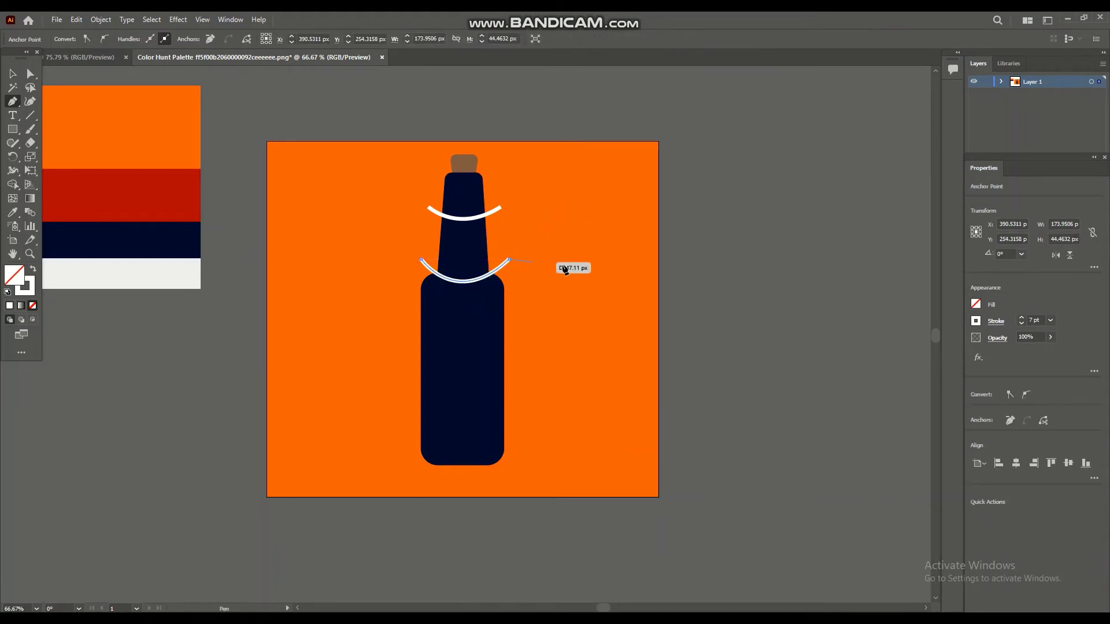
{"action": "left_click", "coordinate": [406, 333]}
{"action": "mouse_move", "coordinate": [513, 333]}
{"action": "left_mouse_down"}
{"action": "mouse_move", "coordinate": [570, 300]}
{"action": "mouse_move", "coordinate": [514, 341]}
{"action": "left_mouse_up"}
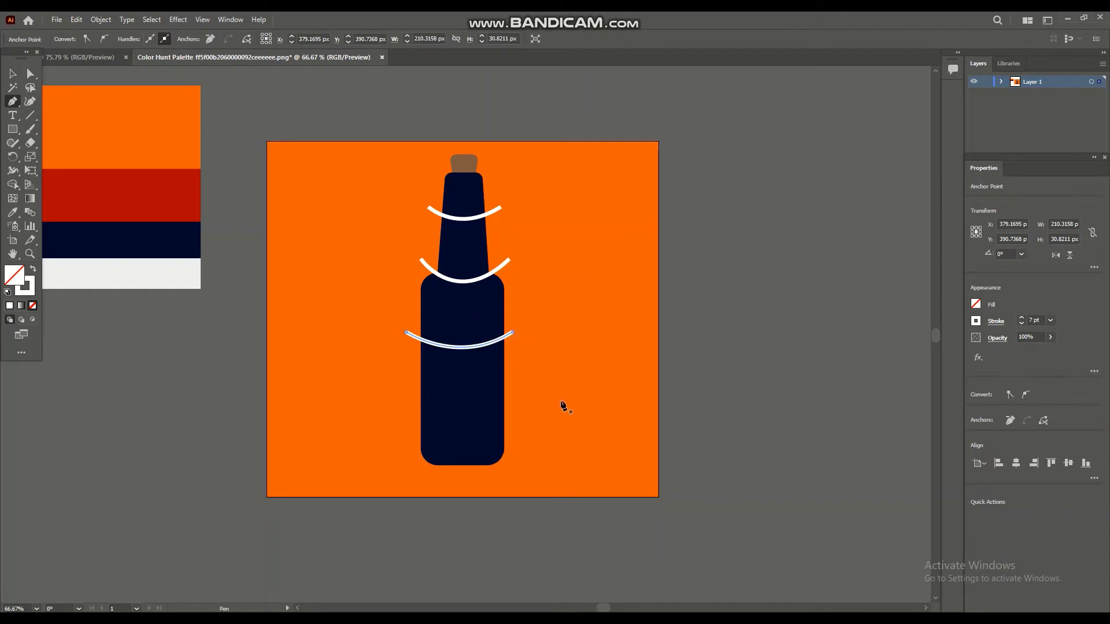
{"action": "left_click", "coordinate": [407, 383]}
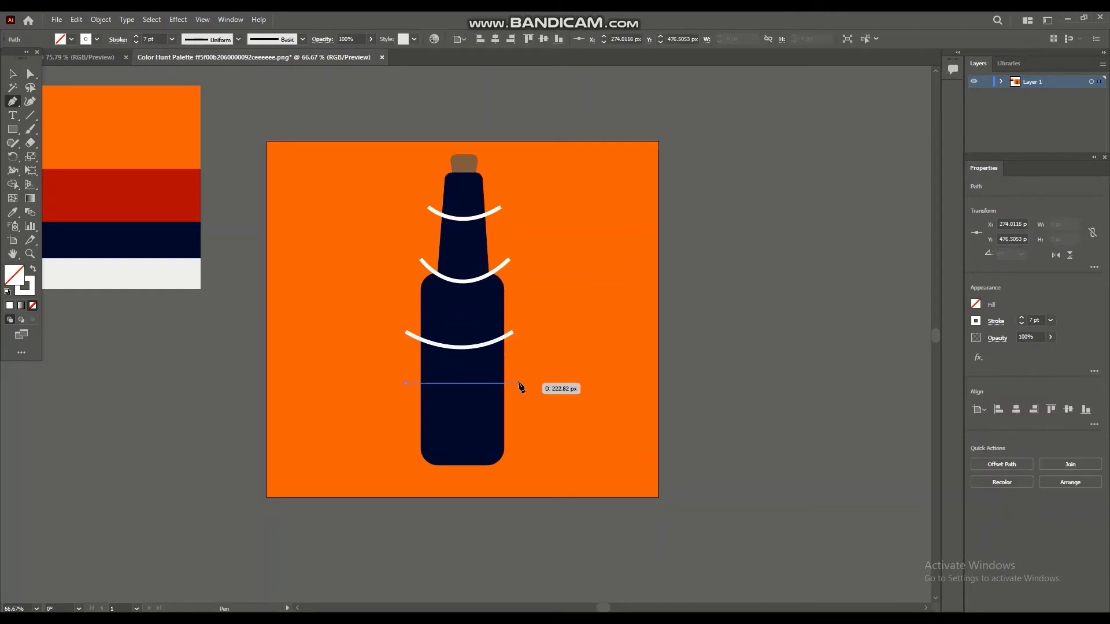
{"action": "left_click_drag", "start_coordinate": [520, 383], "coordinate": [585, 341]}
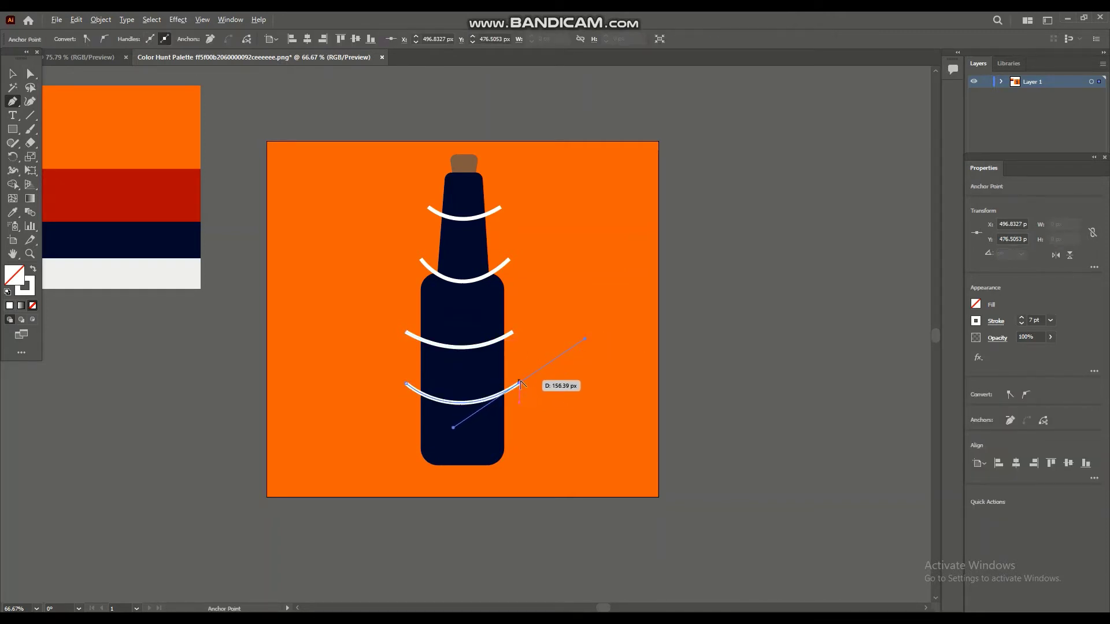
{"action": "left_click", "coordinate": [520, 385]}
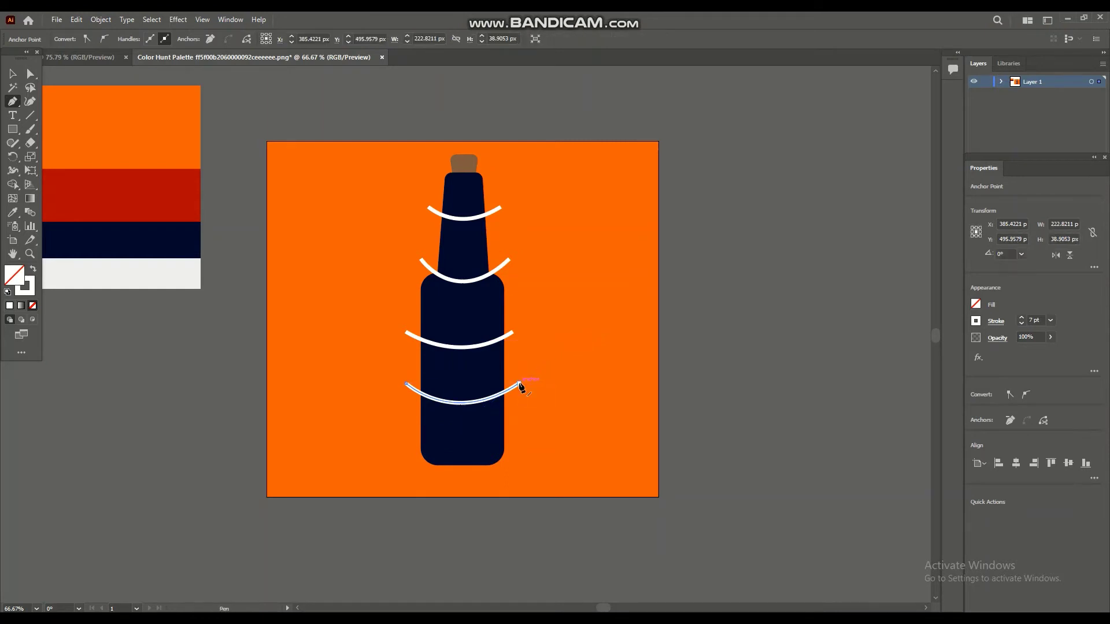
Select all four white curves and convert them to filled shapes with Outline Stroke.
{"action": "left_click", "coordinate": [13, 74]}
{"action": "left_click", "coordinate": [475, 218]}
{"action": "left_click", "coordinate": [476, 280], "text": "shift"}
{"action": "left_click", "coordinate": [489, 342], "text": "shift"}
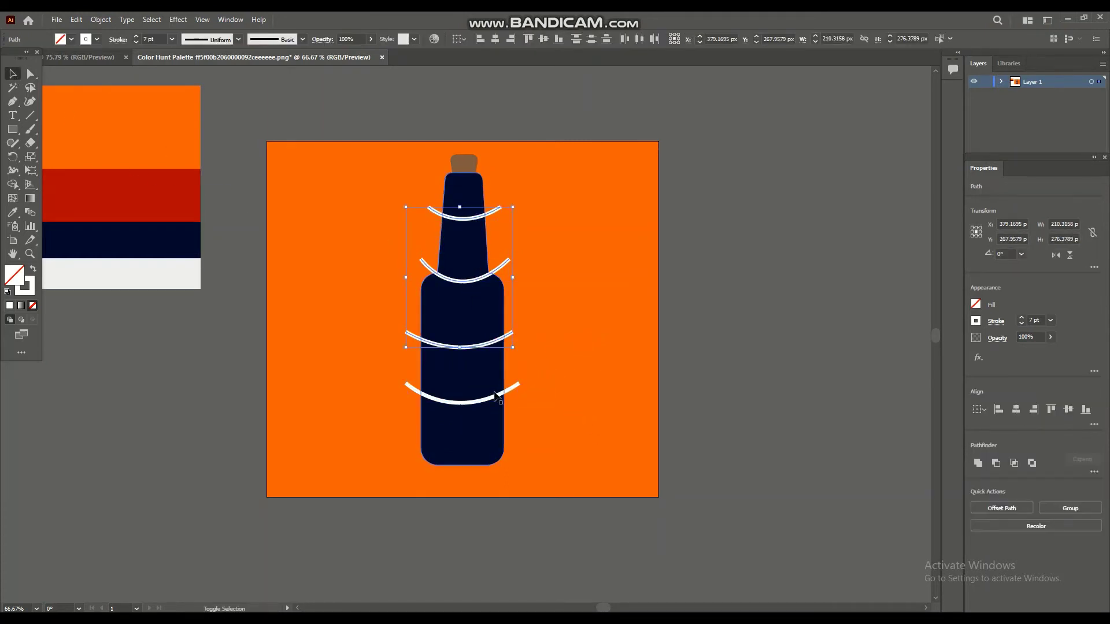
{"action": "left_click", "coordinate": [496, 397], "text": "shift"}
{"action": "left_click", "coordinate": [102, 20]}
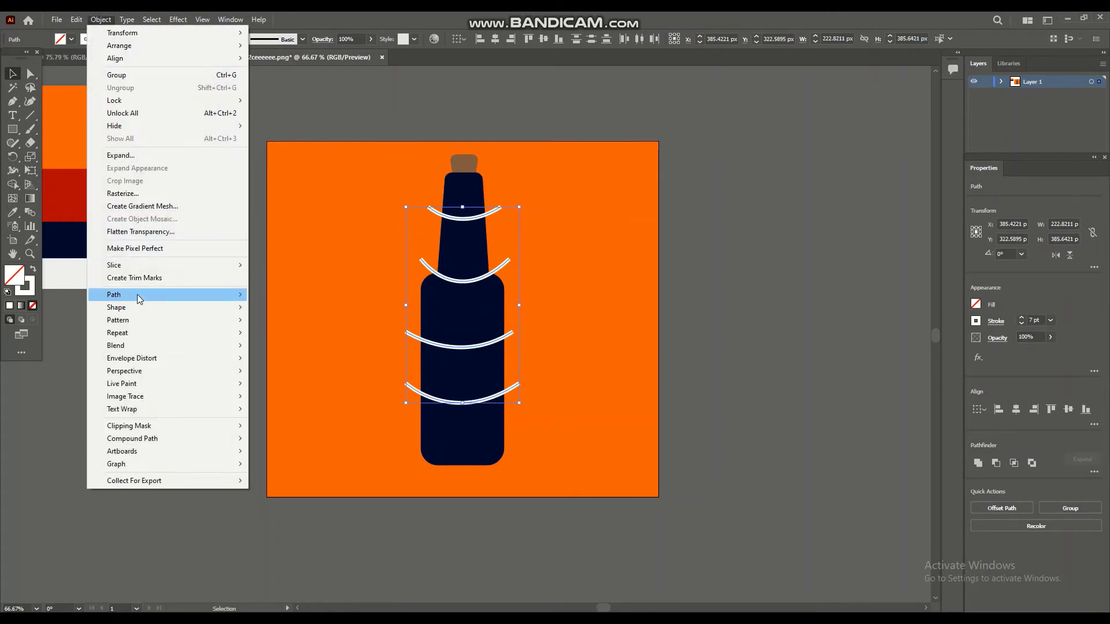
{"action": "mouse_move", "coordinate": [137, 293]}
{"action": "left_click", "coordinate": [296, 323]}
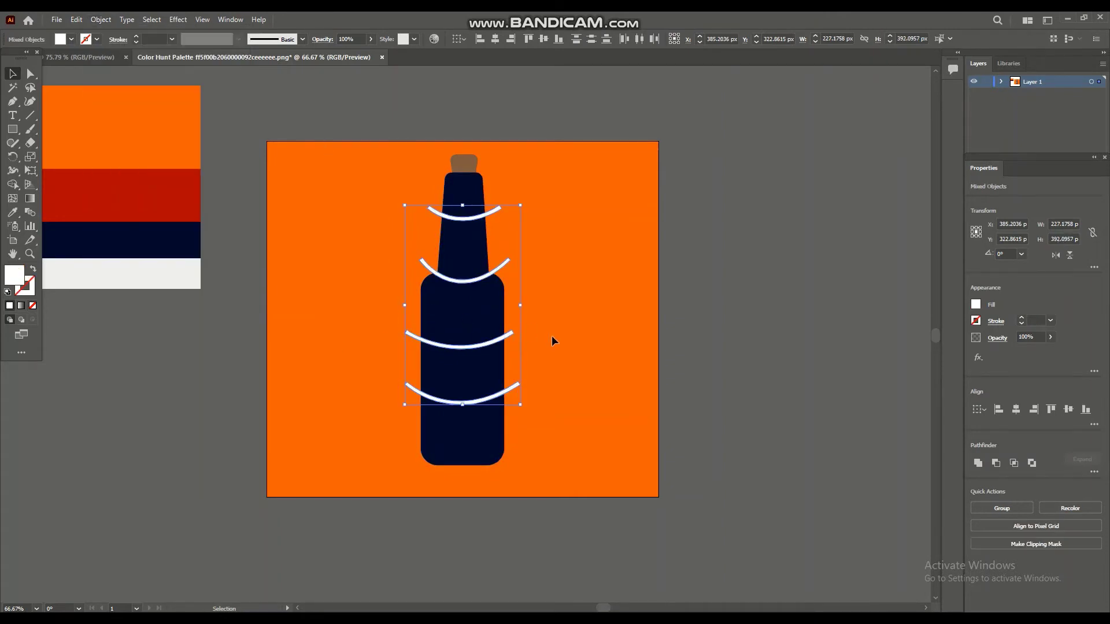
Subtract the four outlined curves from the navy bottle with Minus Front, leaving curved gaps, and undo the accidental move.
{"action": "left_click", "coordinate": [1002, 508]}
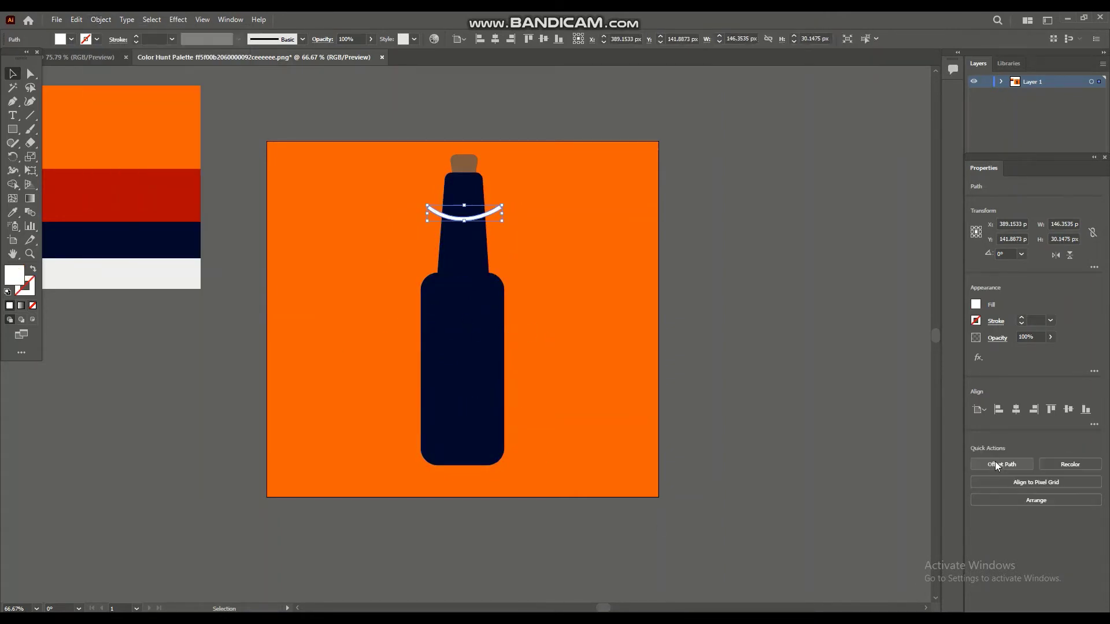
{"action": "left_click", "coordinate": [610, 463]}
{"action": "left_click_drag", "start_coordinate": [284, 234], "coordinate": [463, 289]}
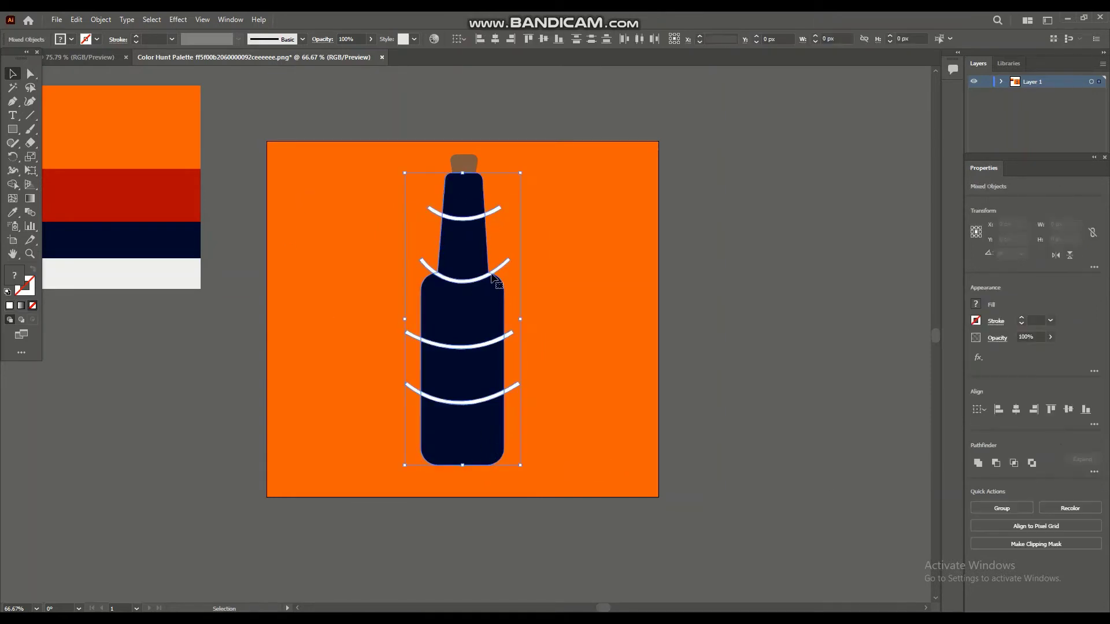
{"action": "left_click", "coordinate": [995, 463]}
{"action": "left_click", "coordinate": [600, 422]}
{"action": "left_click_drag", "start_coordinate": [468, 208], "coordinate": [463, 208]}
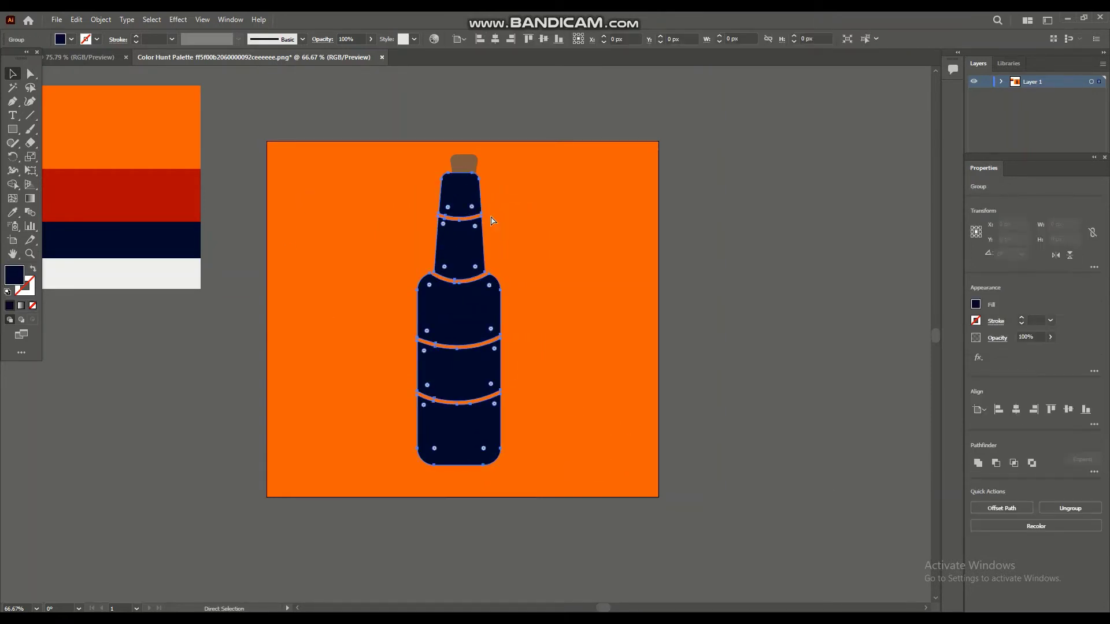
{"action": "key", "text": "ctrl+z"}
{"action": "left_click", "coordinate": [533, 246]}
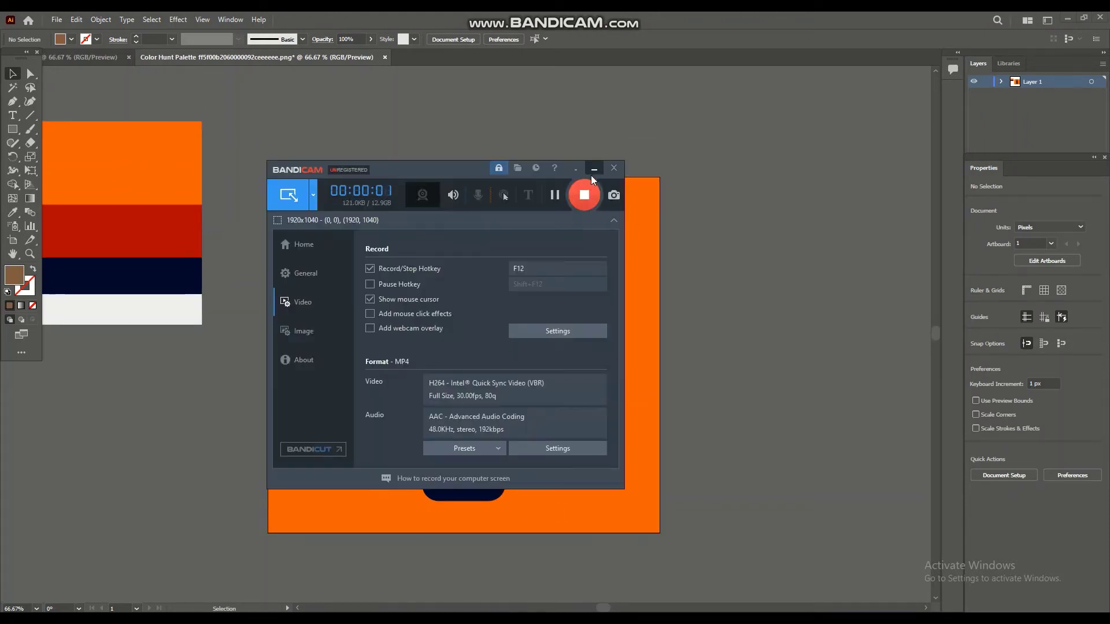
Apply a white-to-black linear gradient to the cork, running vertically from above its upper edge to just below its base.
{"action": "left_click", "coordinate": [464, 199]}
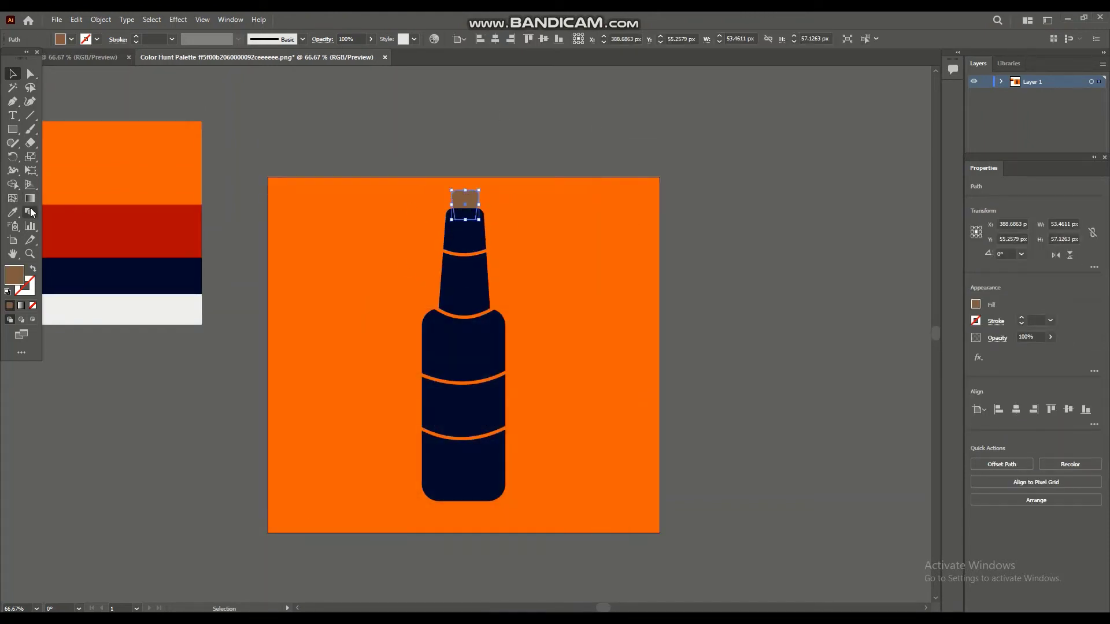
{"action": "left_click", "coordinate": [30, 199]}
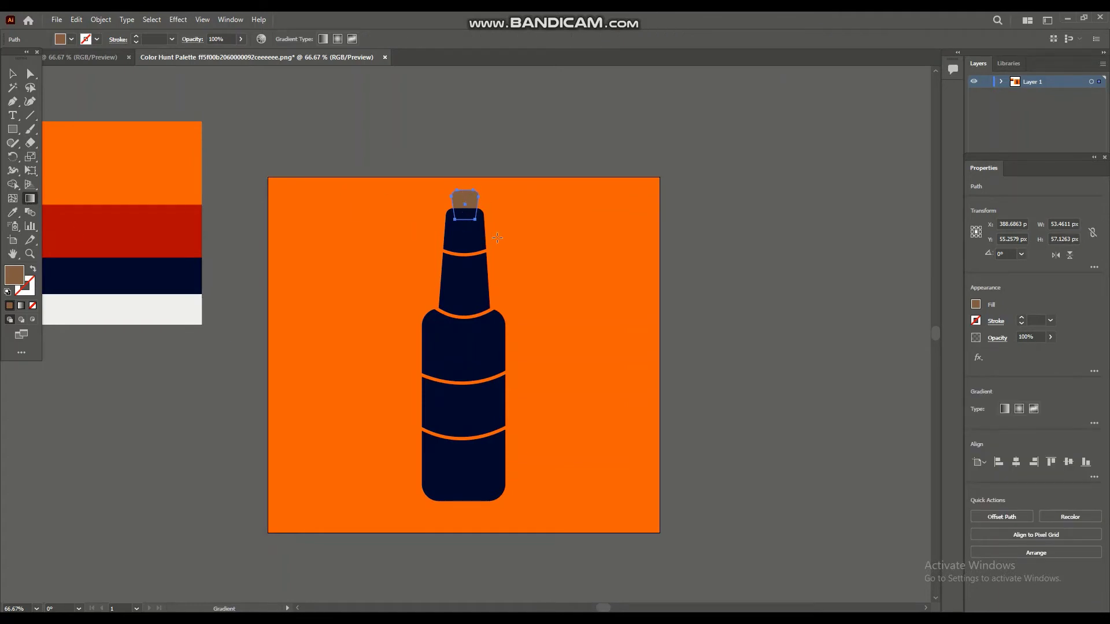
{"action": "key", "text": "ctrl+="}
{"action": "key", "text": "ctrl+="}
{"action": "left_click", "coordinate": [21, 306]}
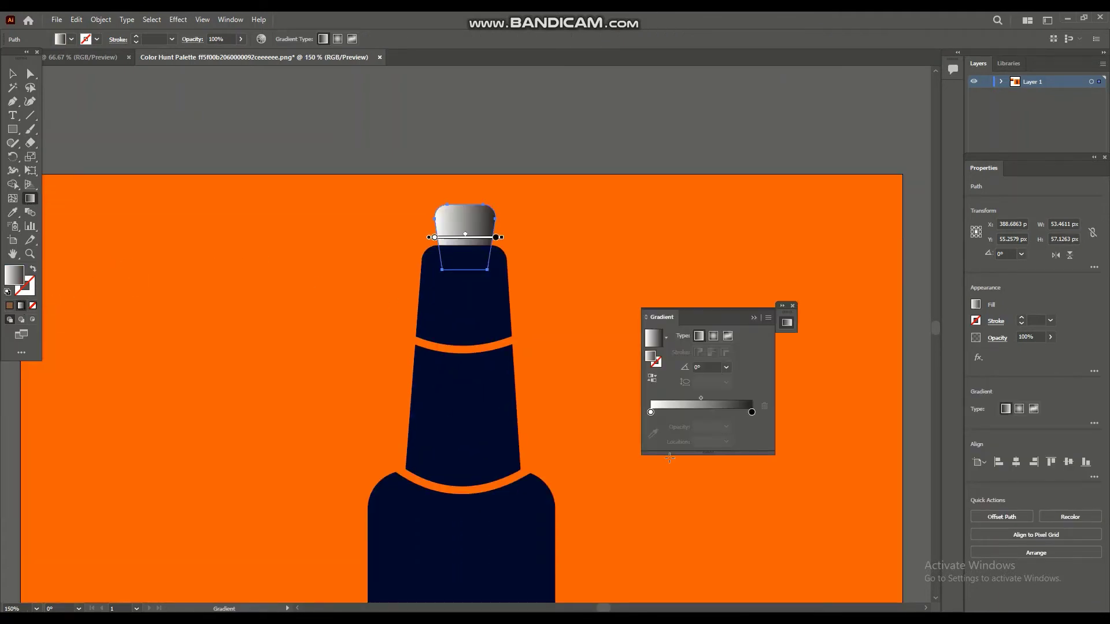
{"action": "left_click_drag", "start_coordinate": [465, 222], "coordinate": [469, 291]}
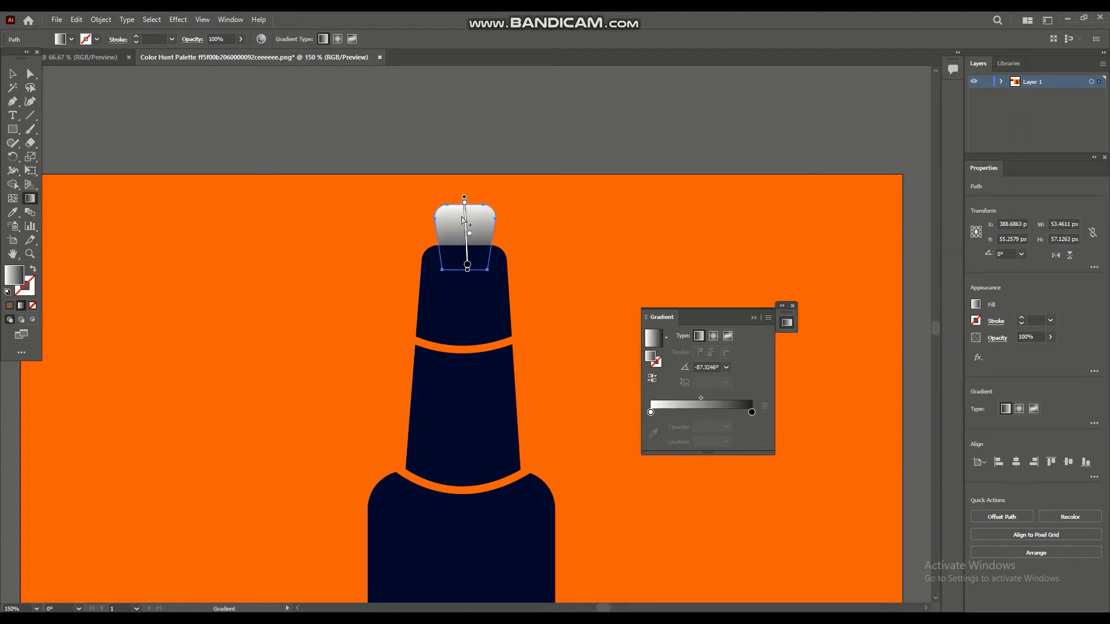
{"action": "left_click_drag", "start_coordinate": [465, 210], "coordinate": [467, 273]}
{"action": "left_click", "coordinate": [468, 274]}
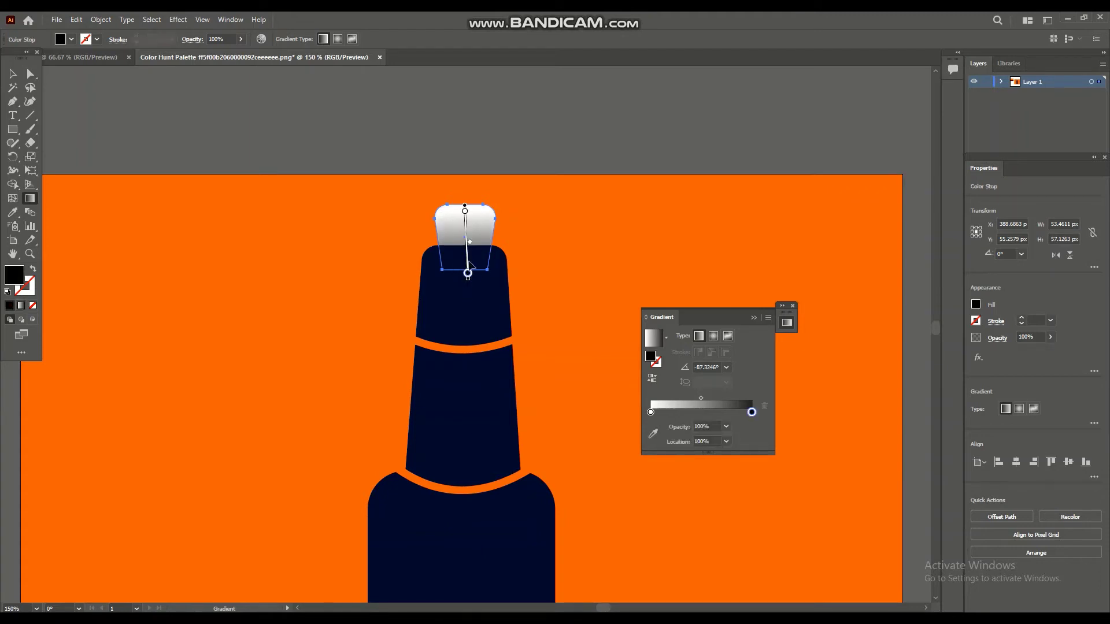
{"action": "left_click", "coordinate": [465, 212]}
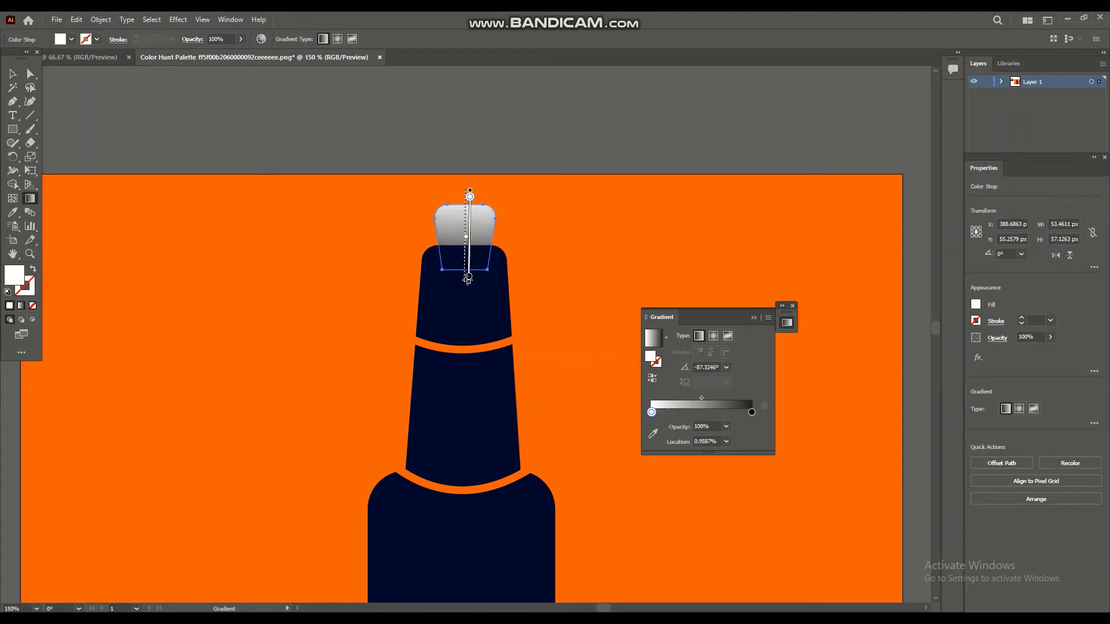
{"action": "left_click_drag", "start_coordinate": [463, 176], "coordinate": [465, 278]}
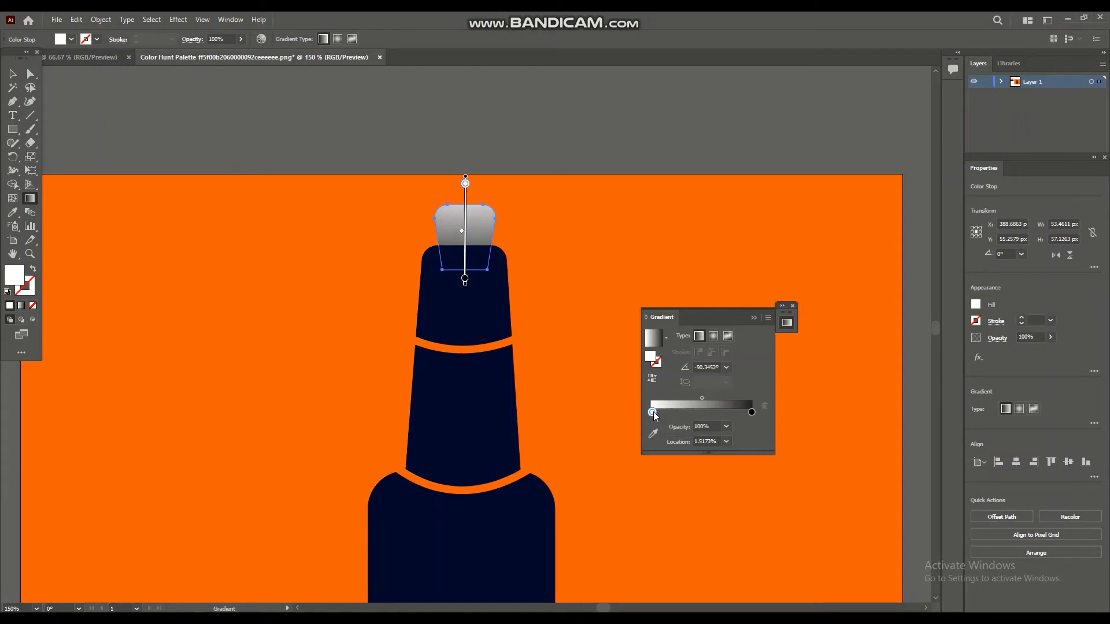
Open the color settings of the cork gradient's white stop and switch them to RGB.
{"action": "double_click", "coordinate": [653, 412]}
{"action": "left_click", "coordinate": [603, 453]}
{"action": "left_click", "coordinate": [603, 474]}
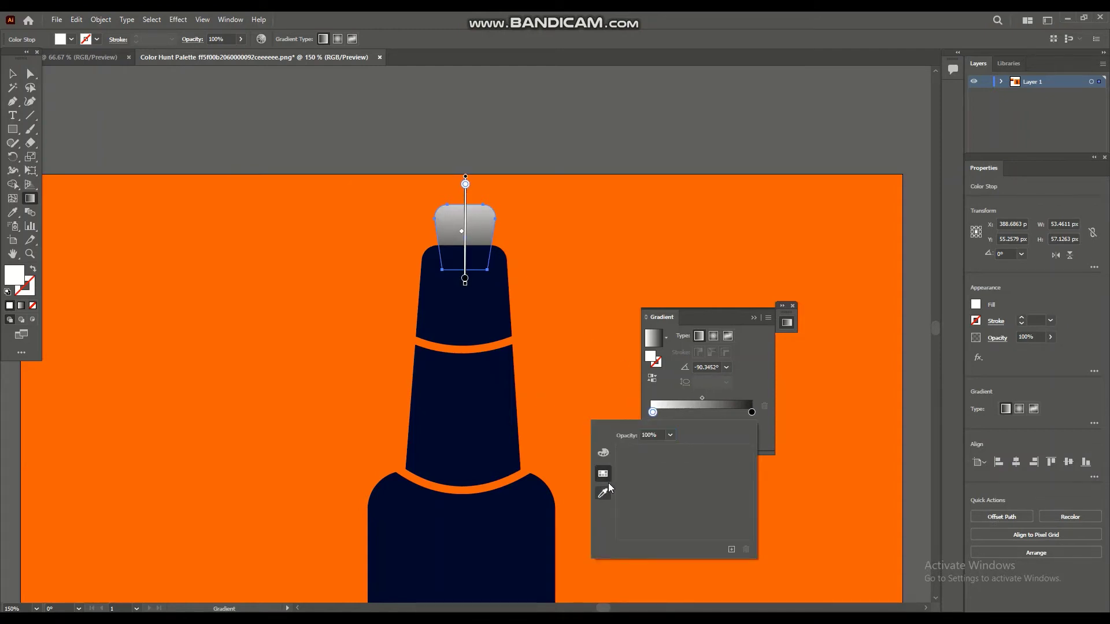
{"action": "left_click", "coordinate": [604, 493]}
{"action": "double_click", "coordinate": [653, 413]}
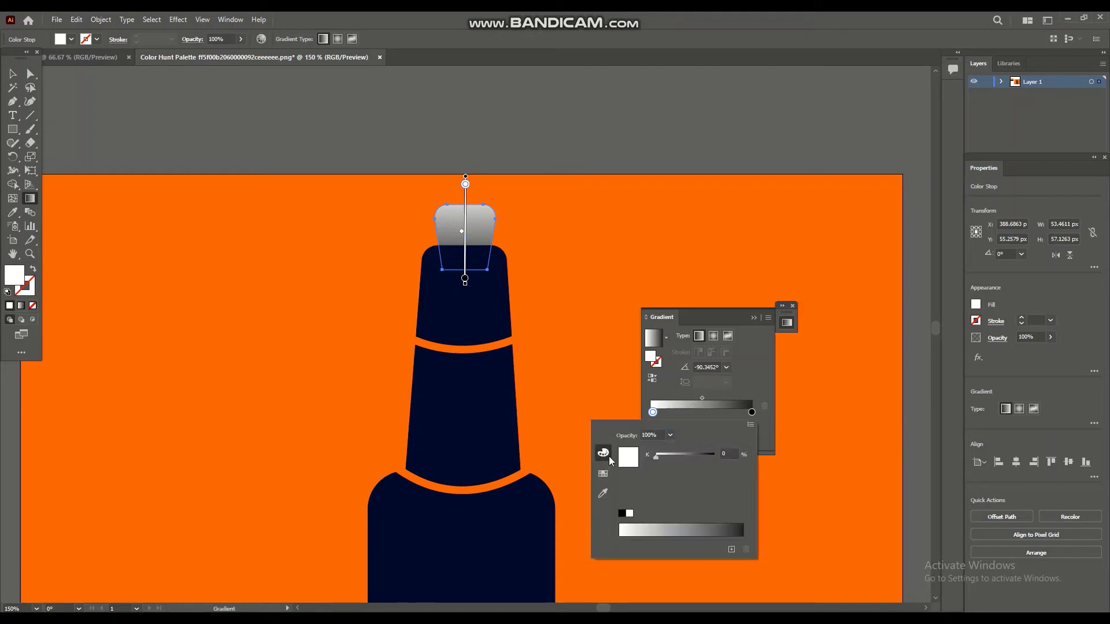
{"action": "double_click", "coordinate": [654, 412]}
{"action": "left_click", "coordinate": [751, 425]}
{"action": "left_click", "coordinate": [772, 440]}
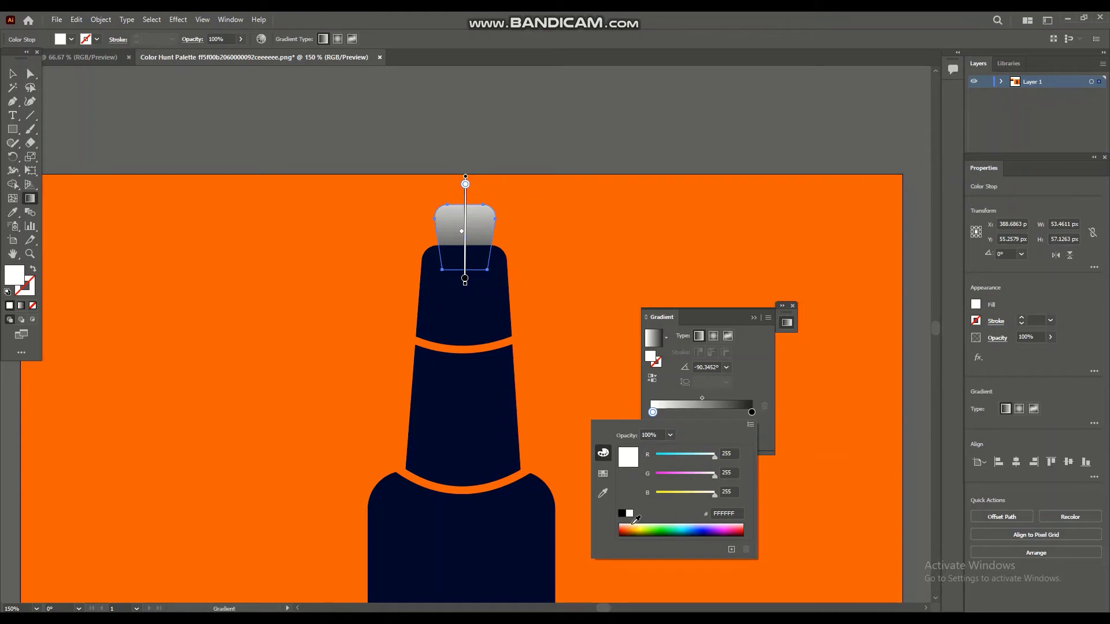
Change the cork gradient's white stop to a dark orange-brown, close the gradient settings and deselect the cork.
{"action": "left_click", "coordinate": [634, 526]}
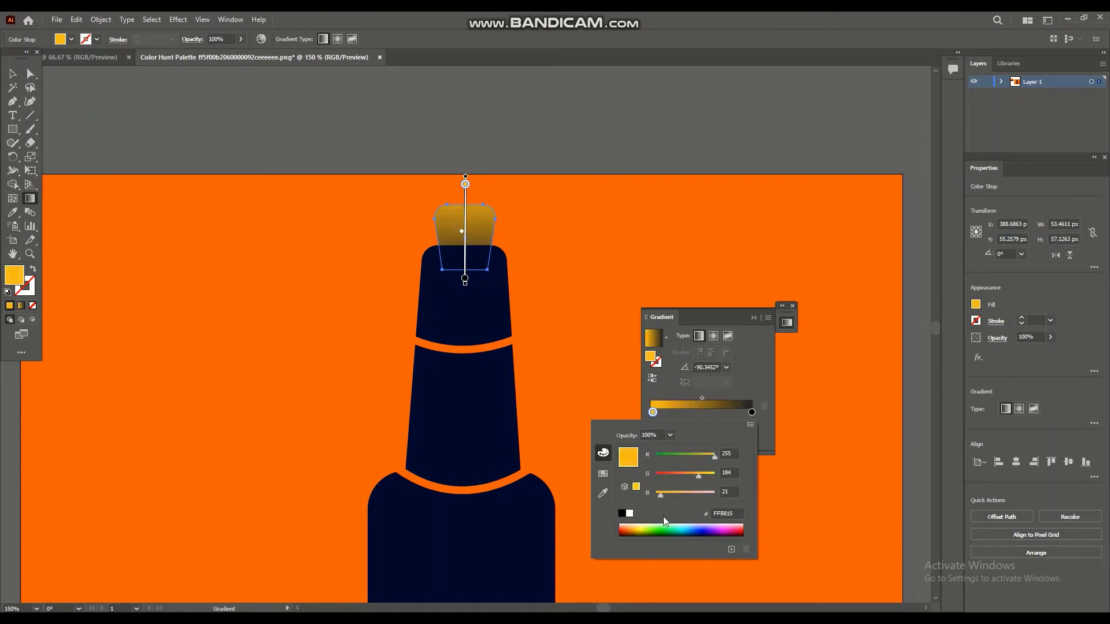
{"action": "left_click", "coordinate": [632, 525]}
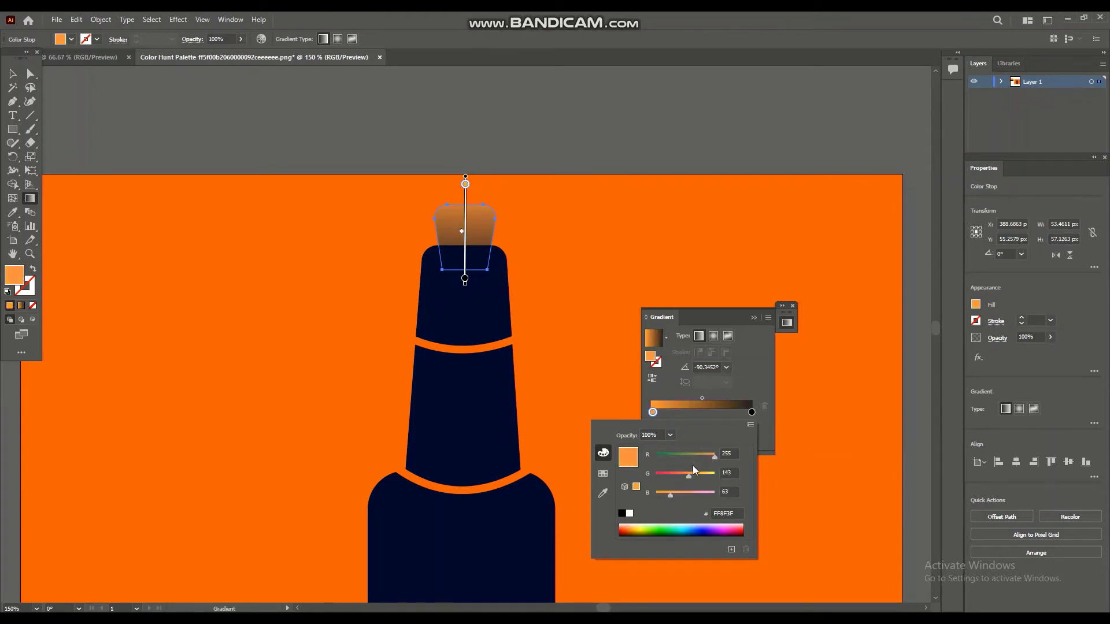
{"action": "left_click_drag", "start_coordinate": [693, 473], "coordinate": [635, 527]}
{"action": "left_click", "coordinate": [792, 309]}
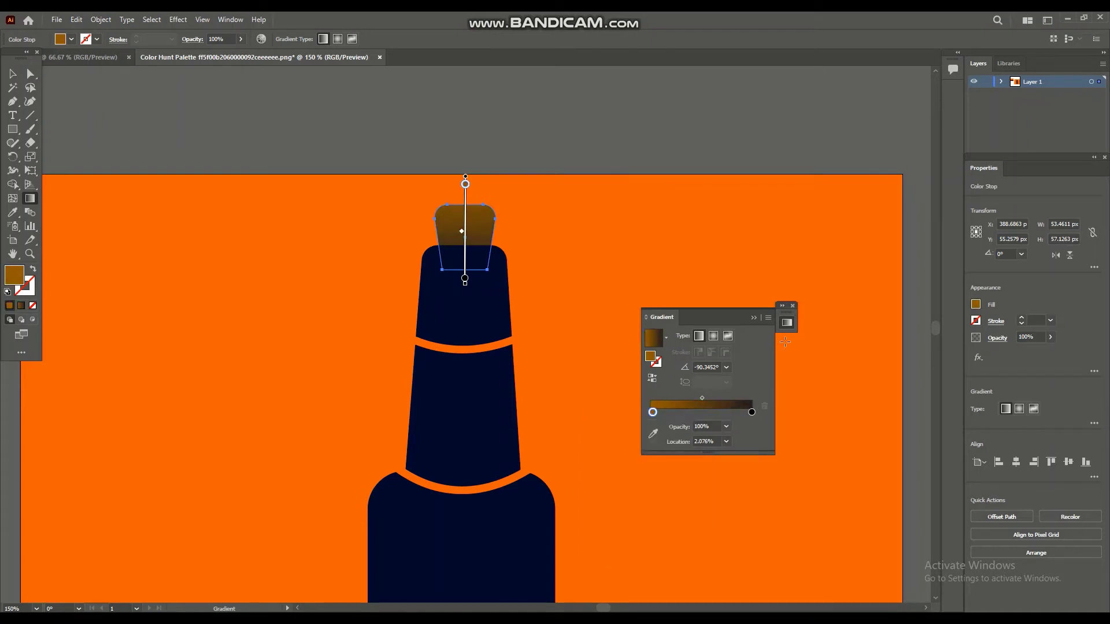
{"action": "left_click", "coordinate": [792, 307]}
{"action": "left_click", "coordinate": [12, 69]}
{"action": "left_click", "coordinate": [624, 312]}
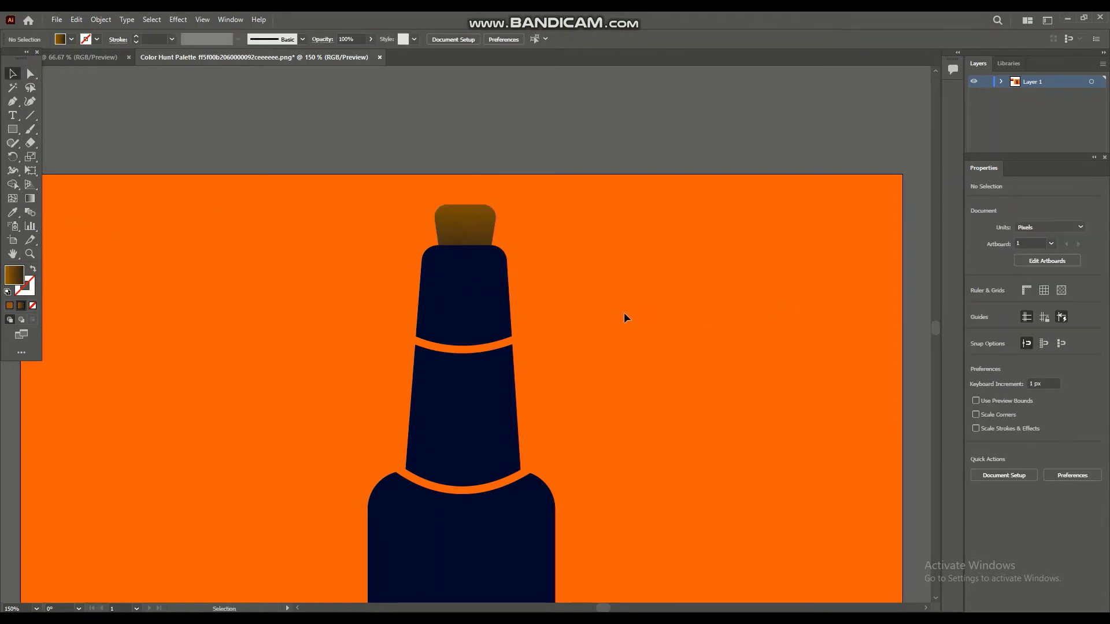
Set the Pen tool's fill to None and its stroke to white (FFFFFF), undoing a stray anchor point beside the bottle.
{"action": "key", "text": "ctrl+minus"}
{"action": "key", "text": "ctrl+minus"}
{"action": "key", "text": "ctrl+minus"}
{"action": "key", "text": "ctrl+plus"}
{"action": "scroll", "coordinate": [554, 323], "scroll_direction": "up", "scroll_amount": 3}
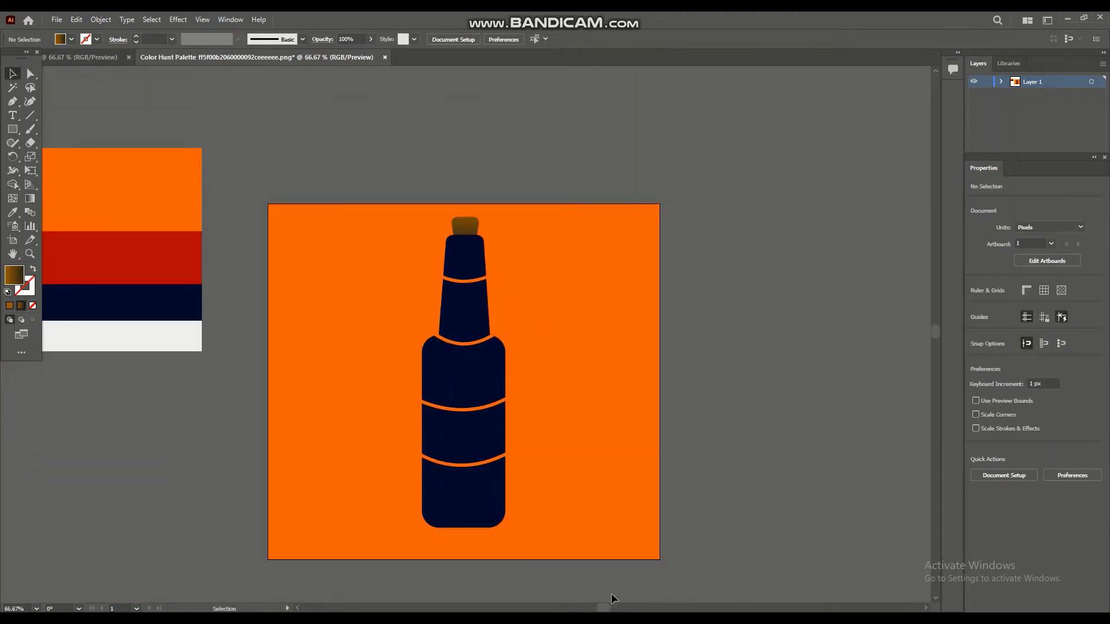
{"action": "left_click_drag", "start_coordinate": [603, 607], "coordinate": [604, 608]}
{"action": "scroll", "coordinate": [527, 361], "scroll_direction": "down", "scroll_amount": 1}
{"action": "key", "text": "ctrl+minus"}
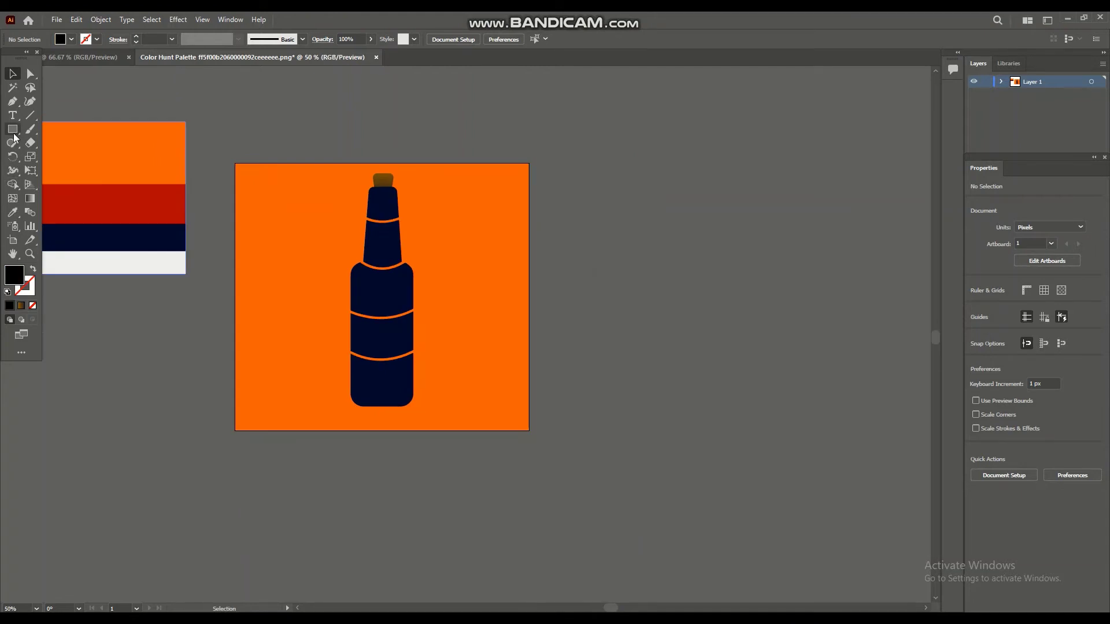
{"action": "left_click", "coordinate": [12, 101]}
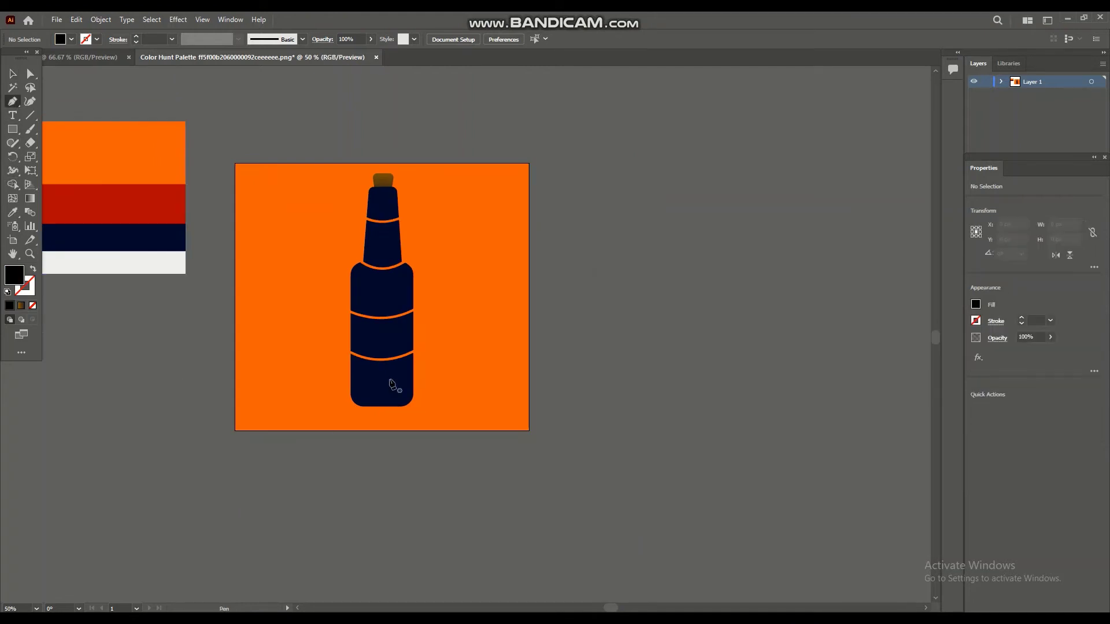
{"action": "left_click", "coordinate": [343, 297]}
{"action": "key", "text": "ctrl+z"}
{"action": "left_click", "coordinate": [977, 305]}
{"action": "left_click", "coordinate": [855, 345]}
{"action": "left_click", "coordinate": [976, 325]}
{"action": "left_click", "coordinate": [976, 323]}
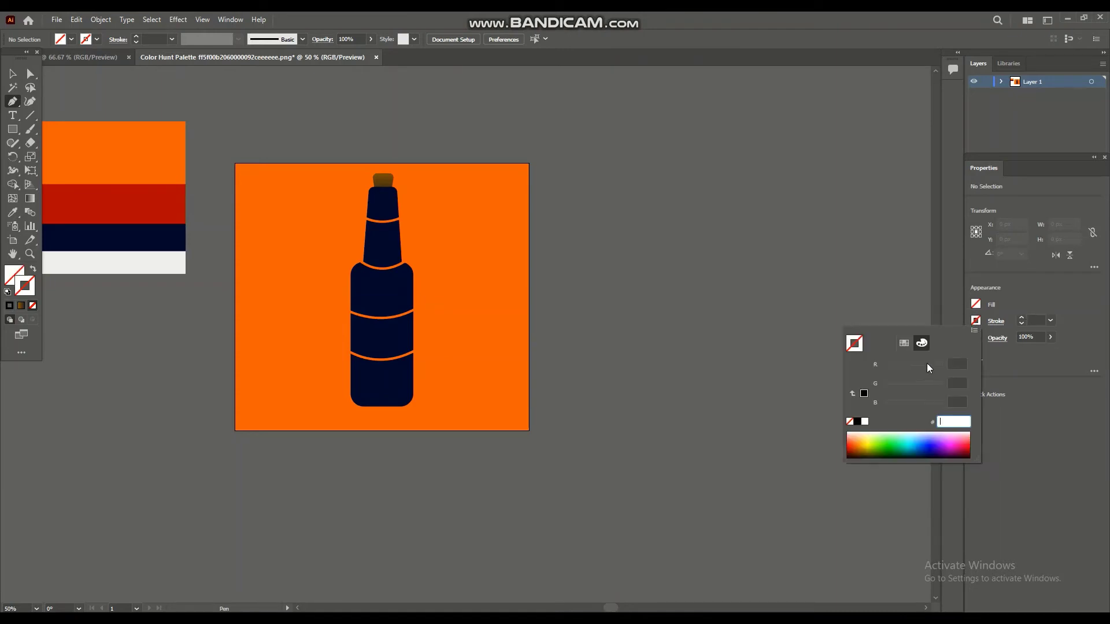
{"action": "left_click", "coordinate": [865, 423]}
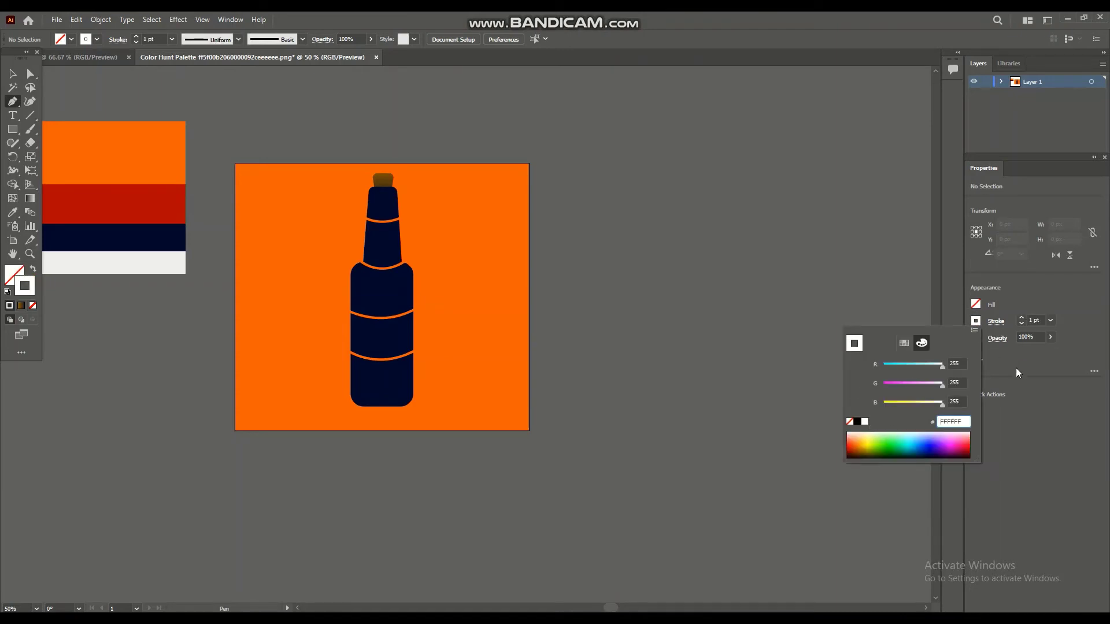
Draw two 1 pt white curves across the bottle body, one below the shoulders and one about 211 px wide near the base.
{"action": "left_click", "coordinate": [338, 297]}
{"action": "mouse_move", "coordinate": [418, 294]}
{"action": "left_mouse_down"}
{"action": "mouse_move", "coordinate": [466, 275]}
{"action": "mouse_move", "coordinate": [451, 270]}
{"action": "mouse_move", "coordinate": [431, 291]}
{"action": "left_mouse_up"}
{"action": "left_click", "coordinate": [417, 294]}
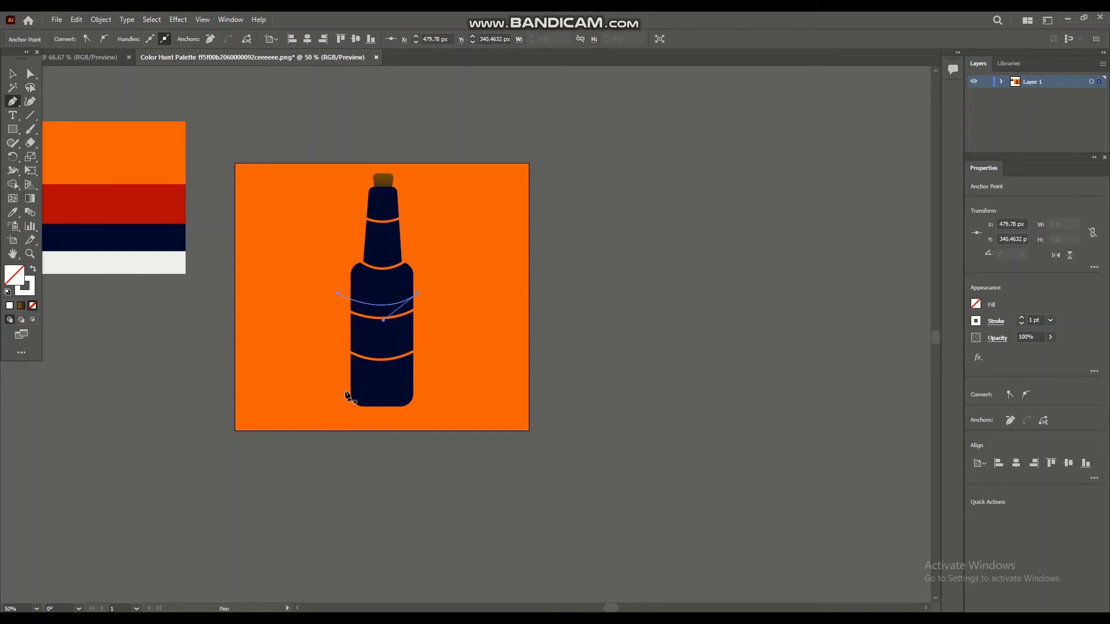
{"action": "left_click", "coordinate": [338, 392]}
{"action": "mouse_move", "coordinate": [424, 392]}
{"action": "left_mouse_down"}
{"action": "mouse_move", "coordinate": [497, 381]}
{"action": "mouse_move", "coordinate": [422, 392]}
{"action": "left_mouse_up"}
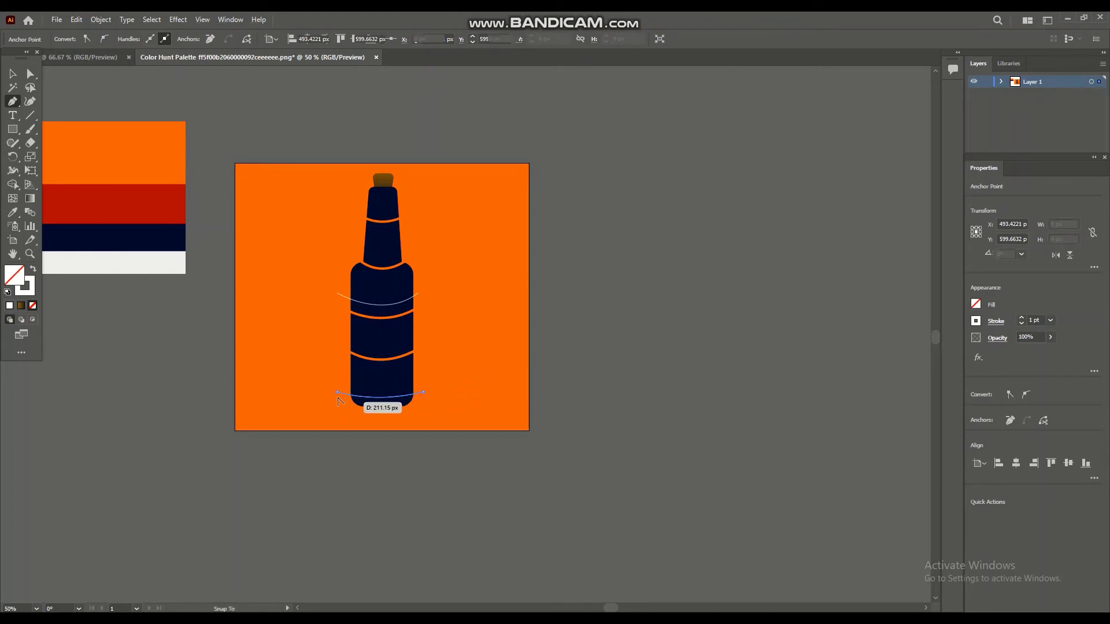
Finish the white curve near the bottle's base and set its stroke weight to 5 pt.
{"action": "left_click", "coordinate": [424, 392]}
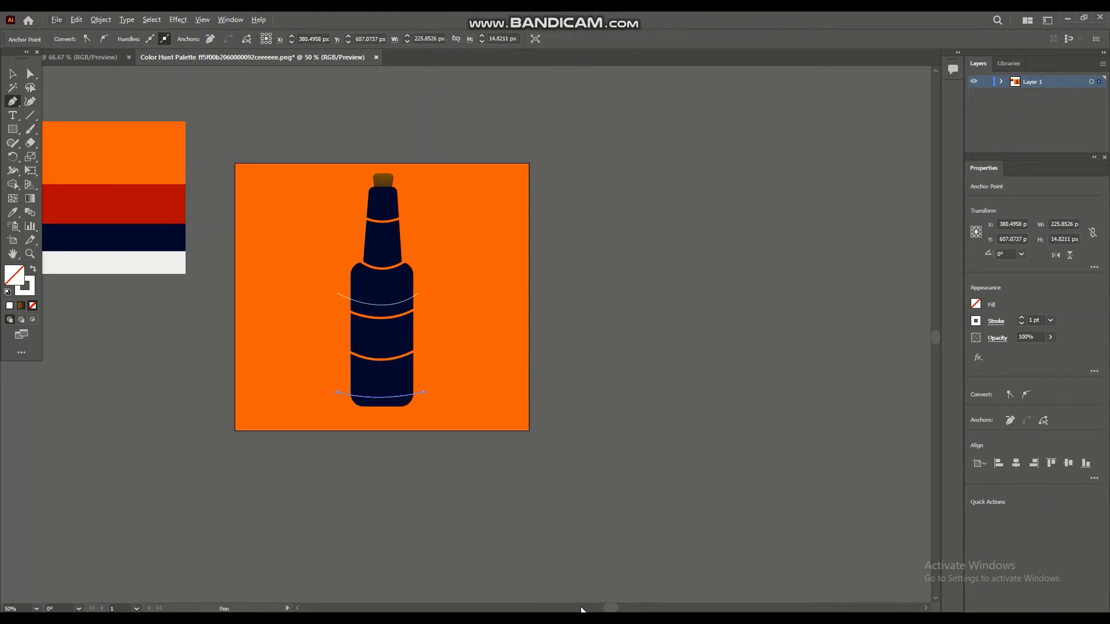
{"action": "left_click", "coordinate": [581, 608]}
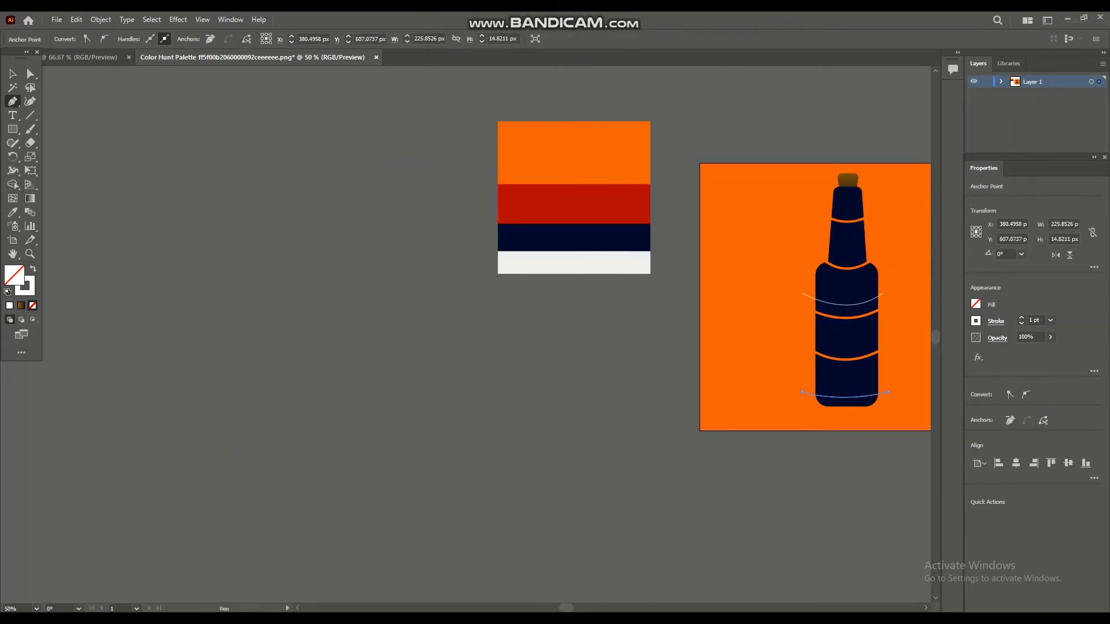
{"action": "left_click", "coordinate": [599, 607]}
{"action": "left_click", "coordinate": [598, 606]}
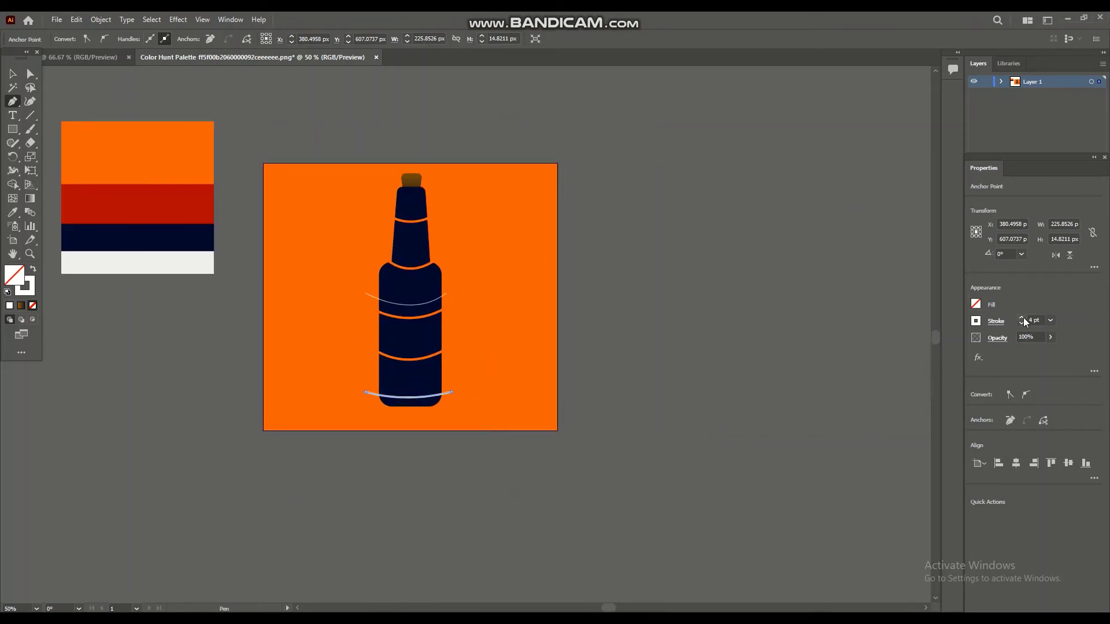
{"action": "left_click", "coordinate": [12, 73]}
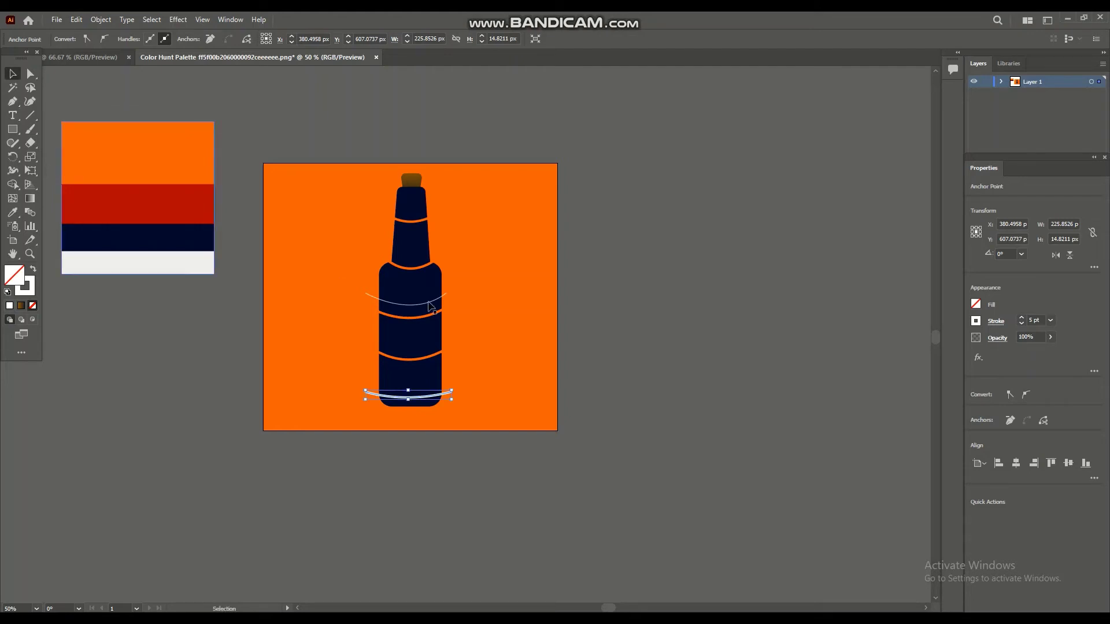
Set the stroke weight of the white curve below the bottle's shoulders to 5 pt.
{"action": "left_click", "coordinate": [406, 305]}
{"action": "left_click", "coordinate": [1023, 318]}
{"action": "left_click", "coordinate": [1022, 318]}
{"action": "left_click", "coordinate": [1022, 318]}
{"action": "left_click", "coordinate": [1022, 318]}
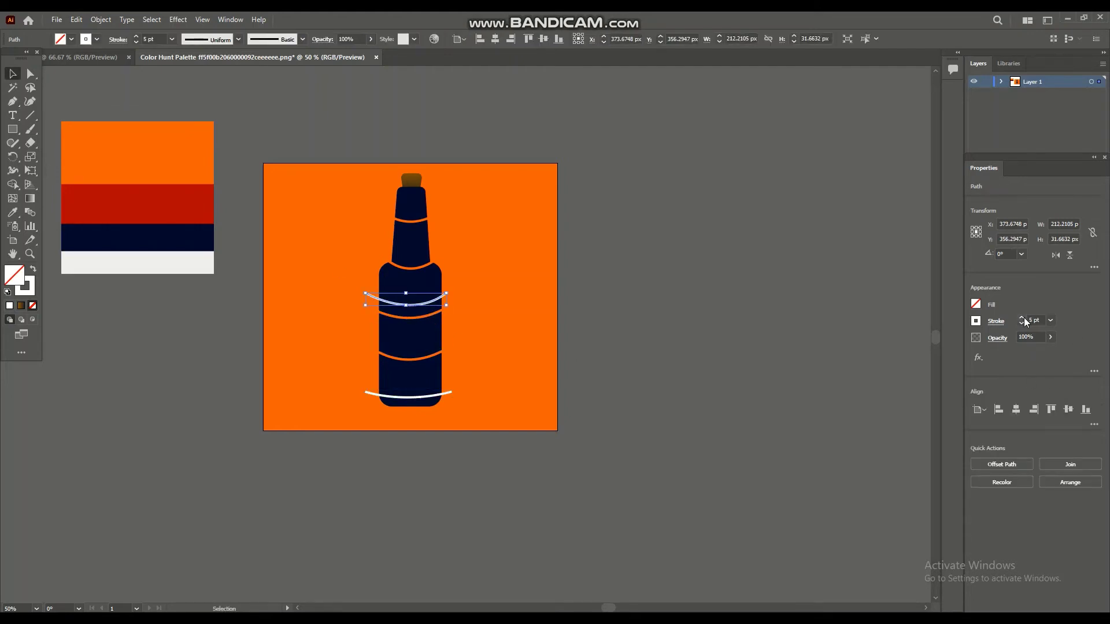
Convert both white body curves to filled shapes with Outline Stroke and deselect them.
{"action": "left_click", "coordinate": [448, 394], "text": "shift"}
{"action": "left_click", "coordinate": [101, 20]}
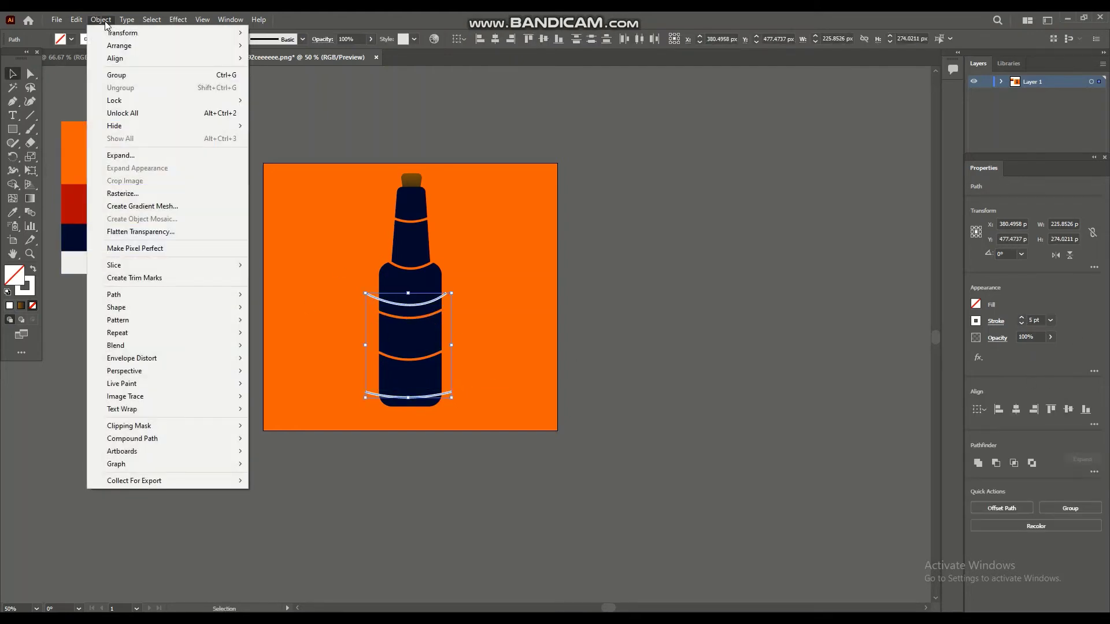
{"action": "mouse_move", "coordinate": [178, 296]}
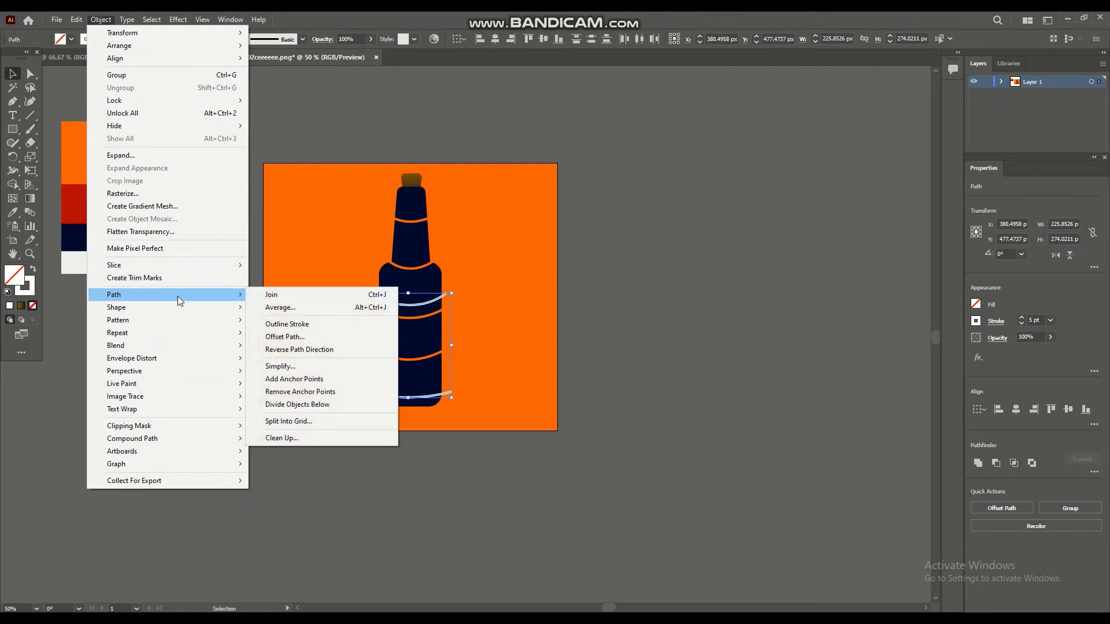
{"action": "left_click", "coordinate": [273, 326]}
{"action": "left_click", "coordinate": [596, 318]}
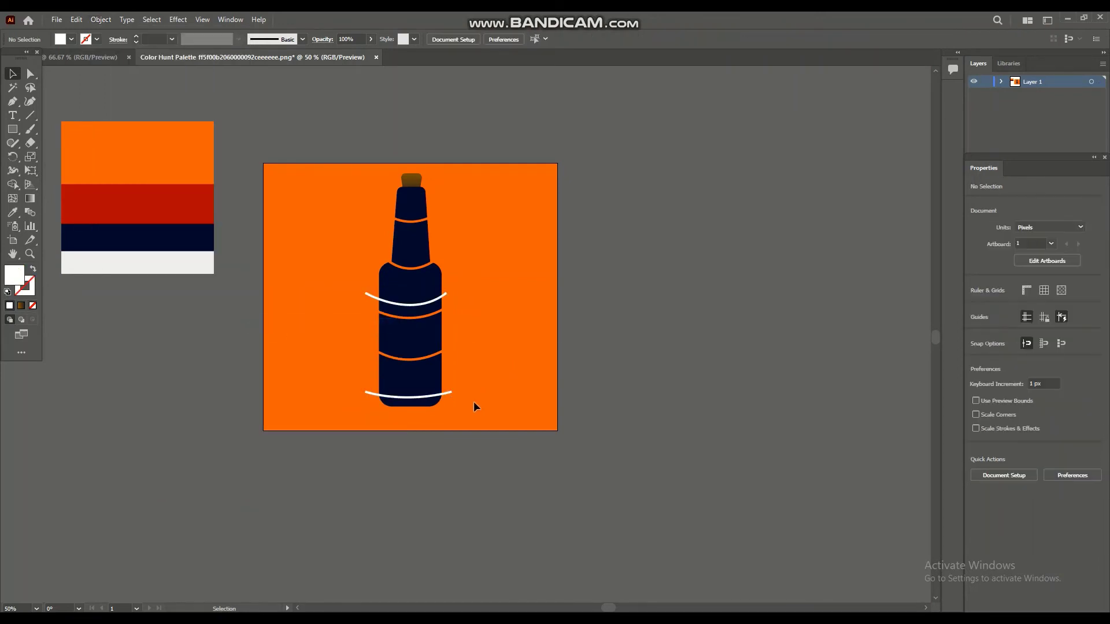
Try to cut both outlined curves out of all the bottle pieces at once with Minus Front, and undo it.
{"action": "left_click_drag", "start_coordinate": [333, 295], "coordinate": [463, 405]}
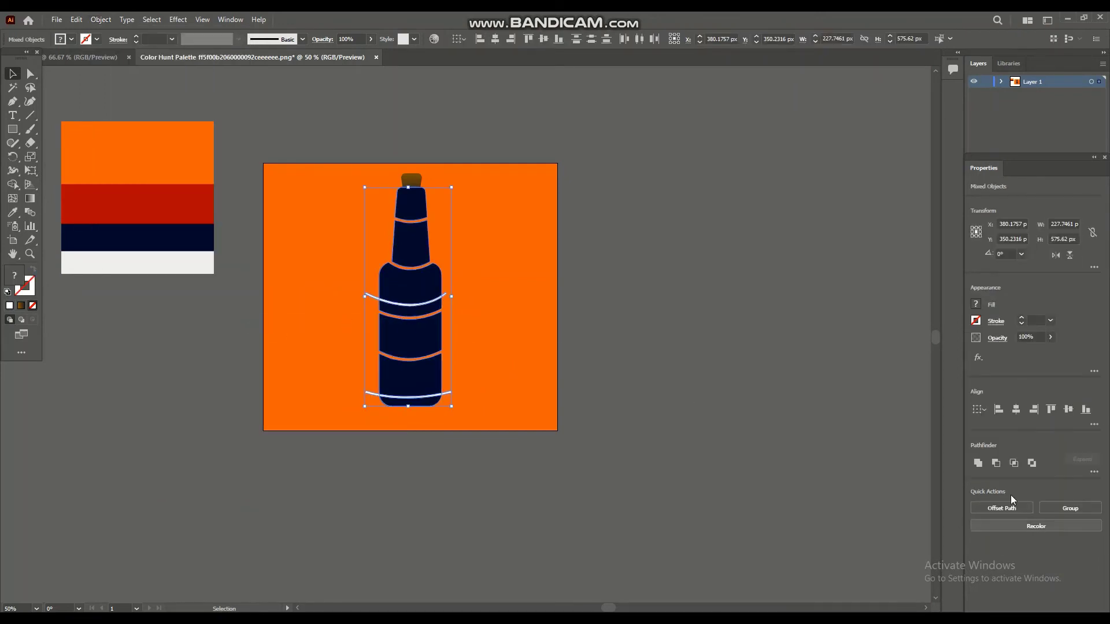
{"action": "left_click", "coordinate": [996, 463]}
{"action": "key", "text": "ctrl+z"}
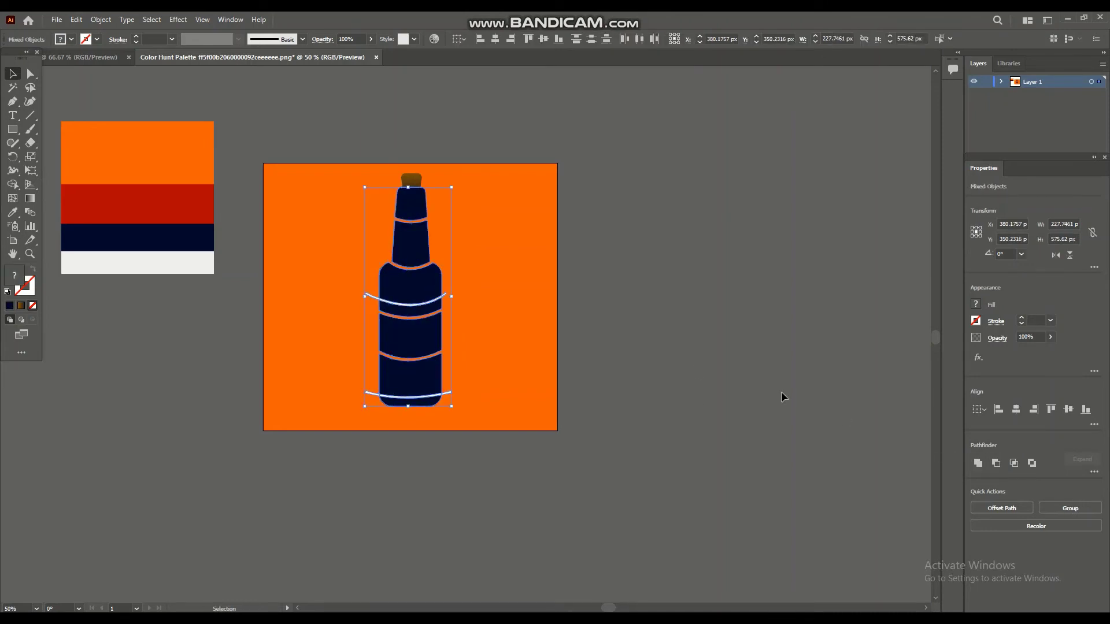
Ungroup the navy bottle pieces so each section can be selected separately, and deselect them.
{"action": "left_click", "coordinate": [643, 355]}
{"action": "left_click", "coordinate": [434, 301]}
{"action": "left_click", "coordinate": [434, 291], "text": "shift"}
{"action": "right_click", "coordinate": [432, 294]}
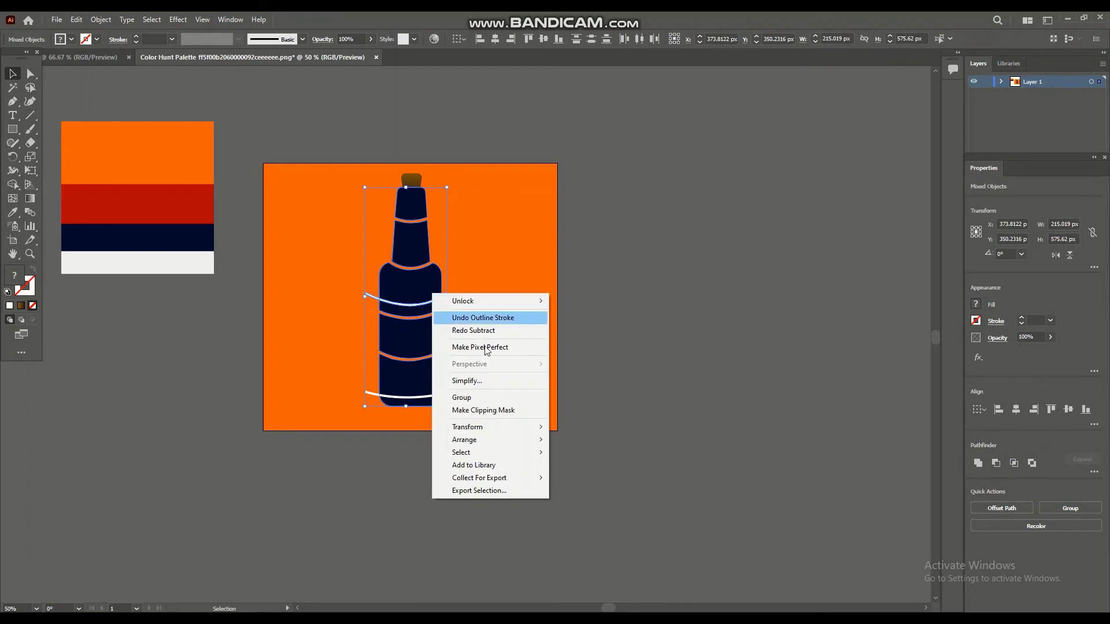
{"action": "left_click", "coordinate": [481, 398]}
{"action": "right_click", "coordinate": [426, 277]}
{"action": "left_click", "coordinate": [463, 391]}
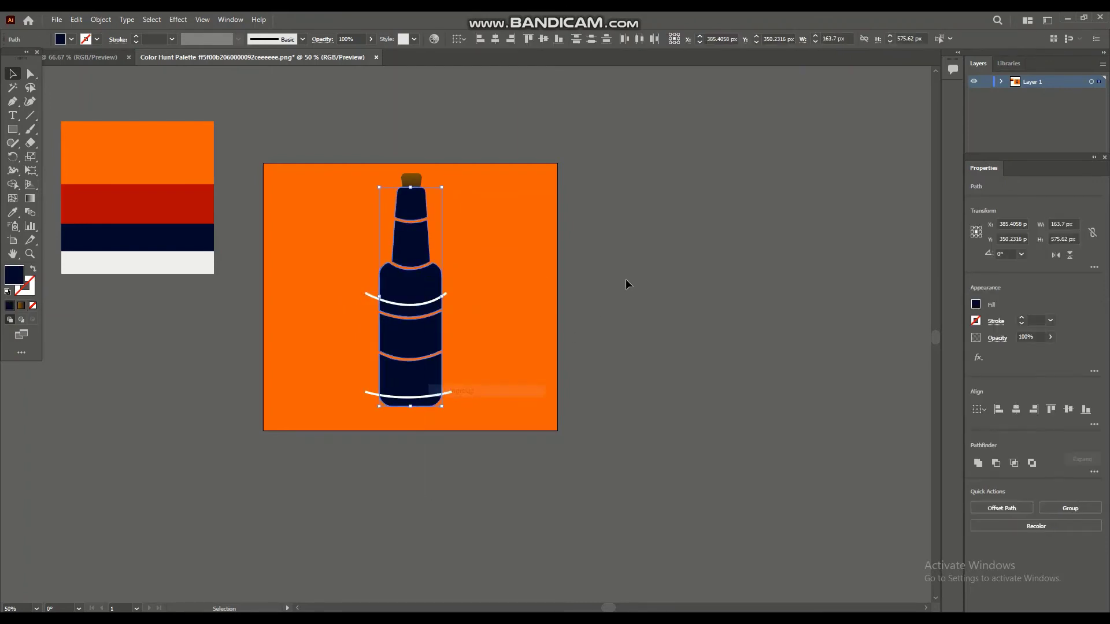
{"action": "left_click", "coordinate": [628, 285]}
Subtract the upper white curve from the bottle's shoulder section with Minus Front.
{"action": "left_click", "coordinate": [430, 302]}
{"action": "left_click", "coordinate": [423, 284], "text": "shift"}
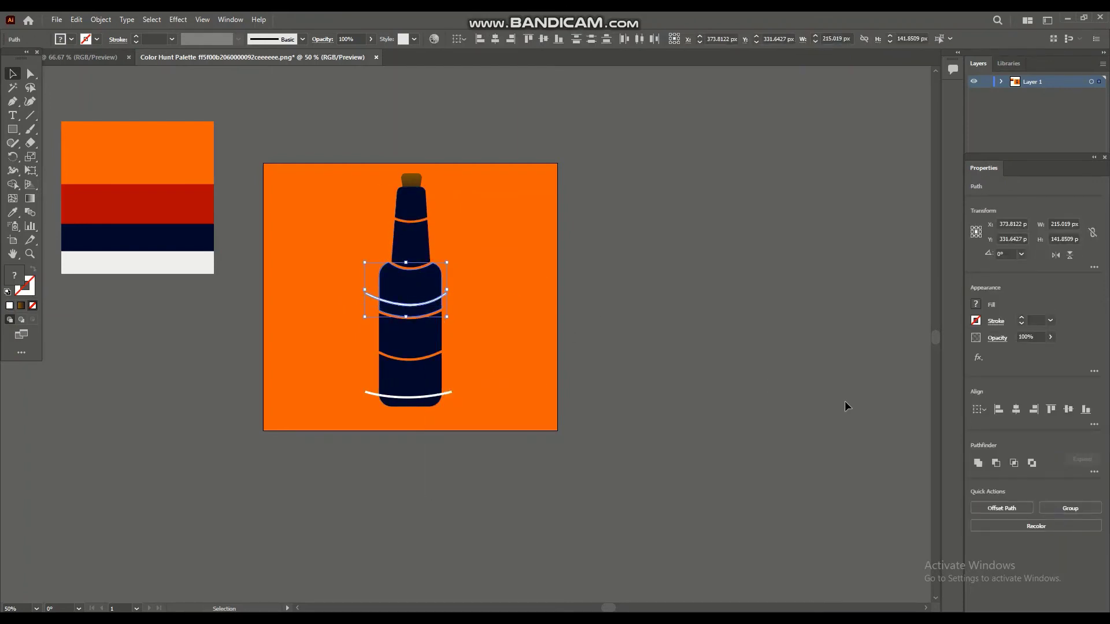
{"action": "left_click", "coordinate": [995, 464]}
{"action": "left_click", "coordinate": [643, 360]}
Subtract the lower white curve from the bottle's base section with Minus Front.
{"action": "left_click", "coordinate": [405, 395]}
{"action": "left_click", "coordinate": [411, 381], "text": "shift"}
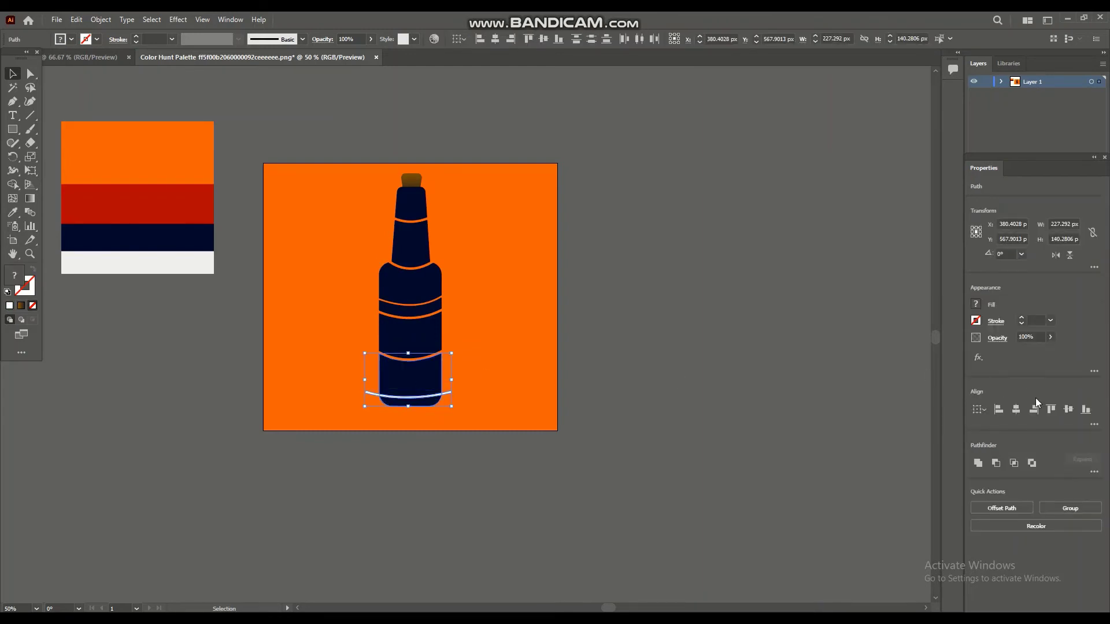
{"action": "left_click", "coordinate": [997, 469]}
{"action": "left_click", "coordinate": [670, 422]}
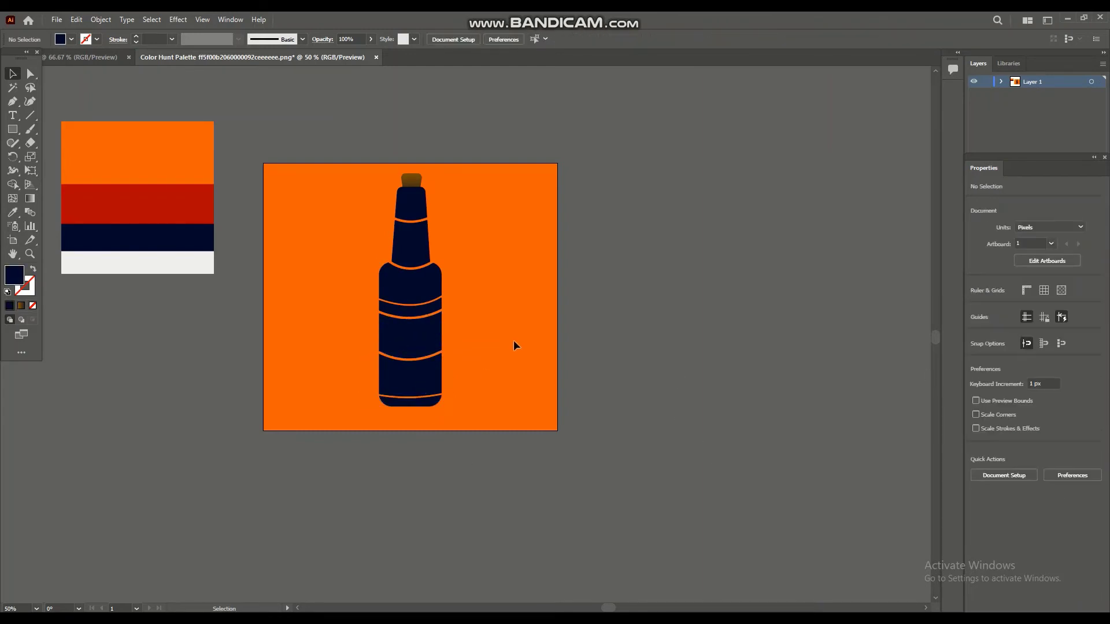
{"action": "key", "text": "ctrl+minus"}
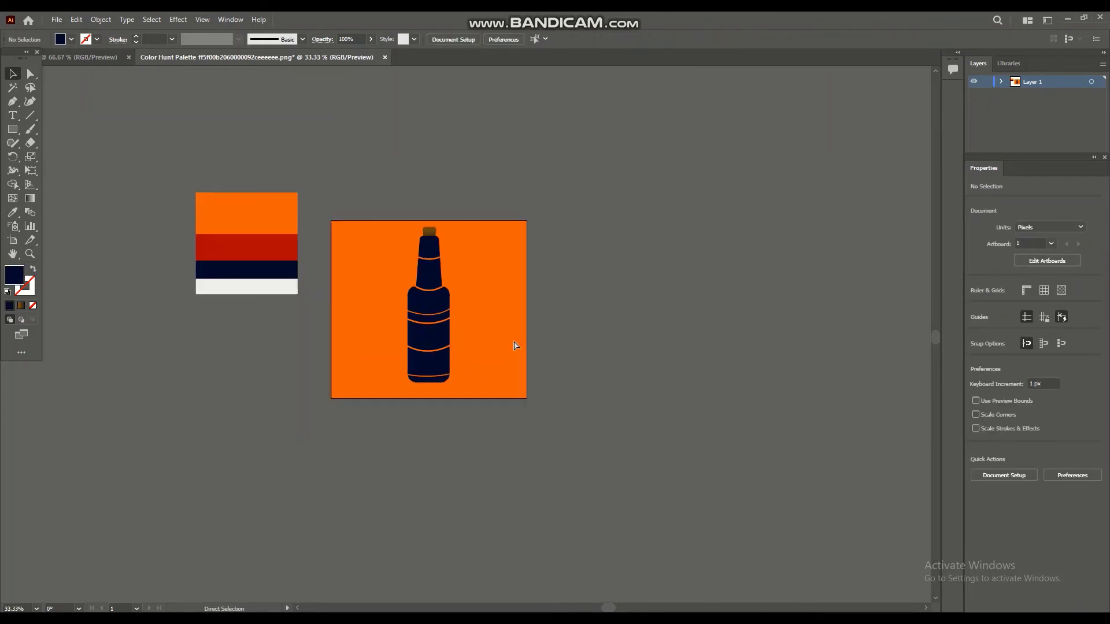
{"action": "key", "text": "ctrl+plus"}
{"action": "key", "text": "ctrl+plus"}
{"action": "scroll", "coordinate": [626, 578], "scroll_direction": "down", "scroll_amount": 2}
{"action": "scroll", "coordinate": [624, 567], "scroll_direction": "right", "scroll_amount": 2}
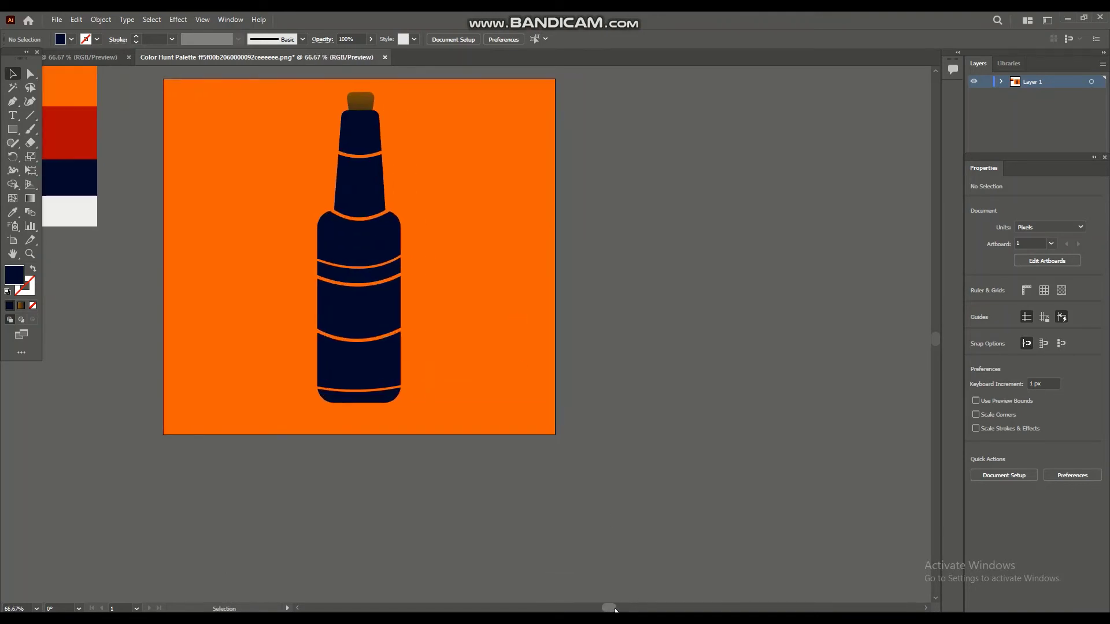
{"action": "scroll", "coordinate": [622, 557], "scroll_direction": "up", "scroll_amount": 3}
Create an empty text box about 880 by 864 px beside the orange artboard and set its font size to 72 pt.
{"action": "key", "text": "ctrl+minus"}
{"action": "left_click", "coordinate": [12, 116]}
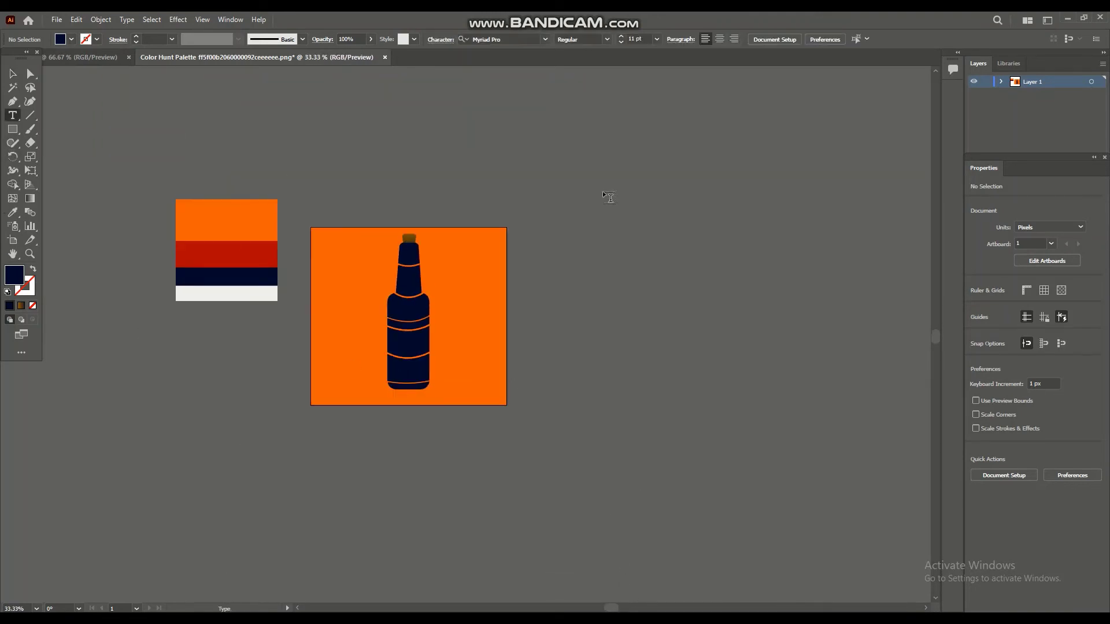
{"action": "left_click_drag", "start_coordinate": [569, 211], "coordinate": [793, 430]}
{"action": "key", "text": "BackSpace"}
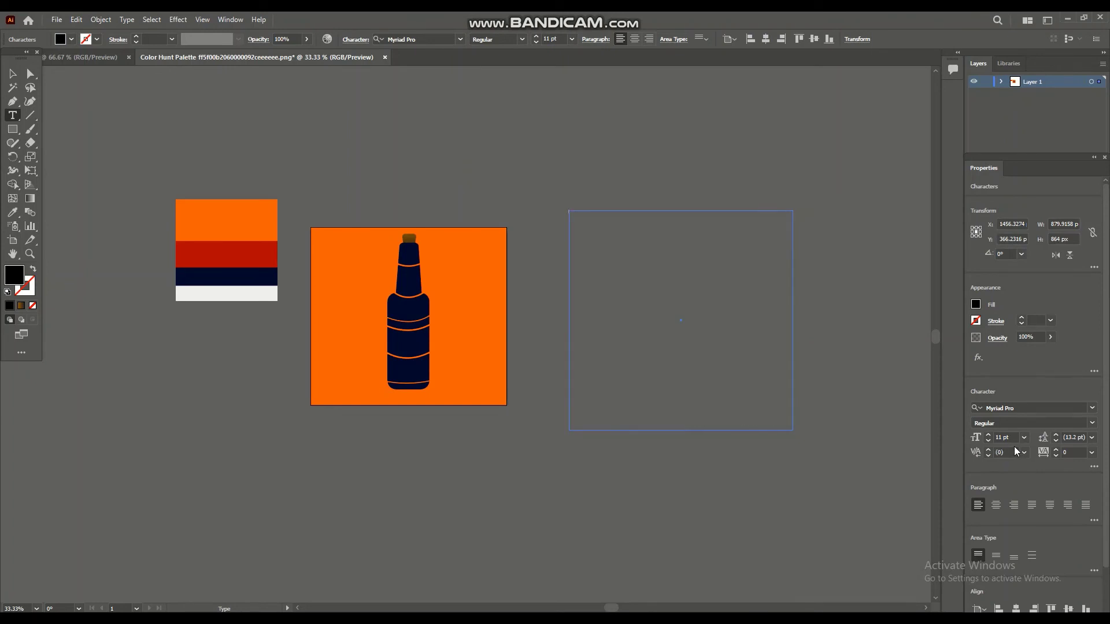
{"action": "left_click", "coordinate": [1024, 437]}
{"action": "left_click", "coordinate": [1034, 426]}
{"action": "left_click", "coordinate": [1024, 438]}
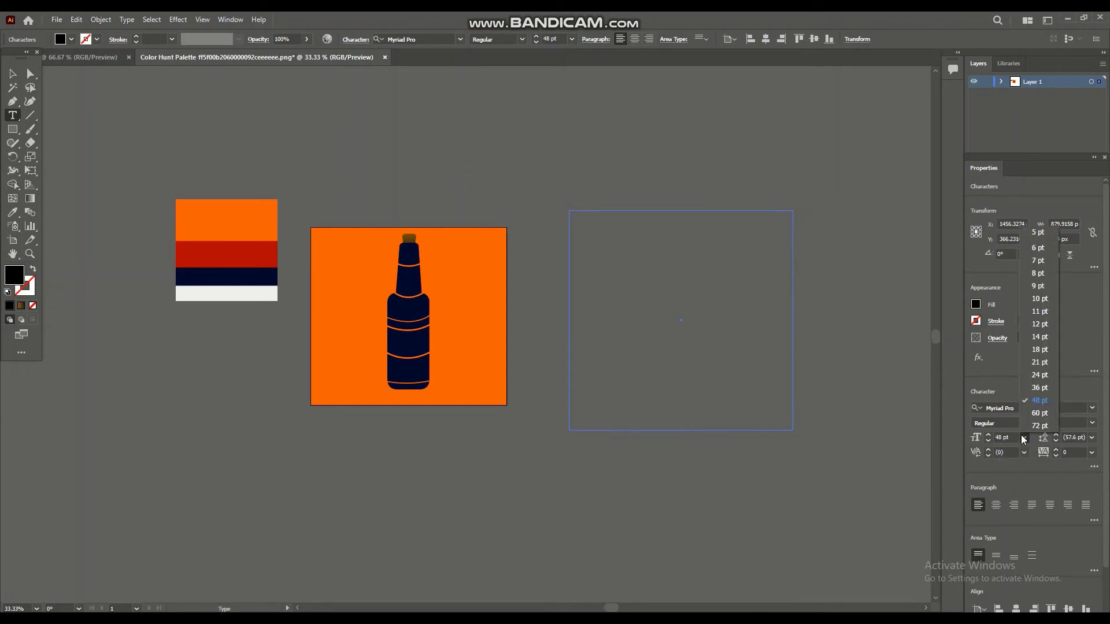
{"action": "left_click", "coordinate": [1039, 318]}
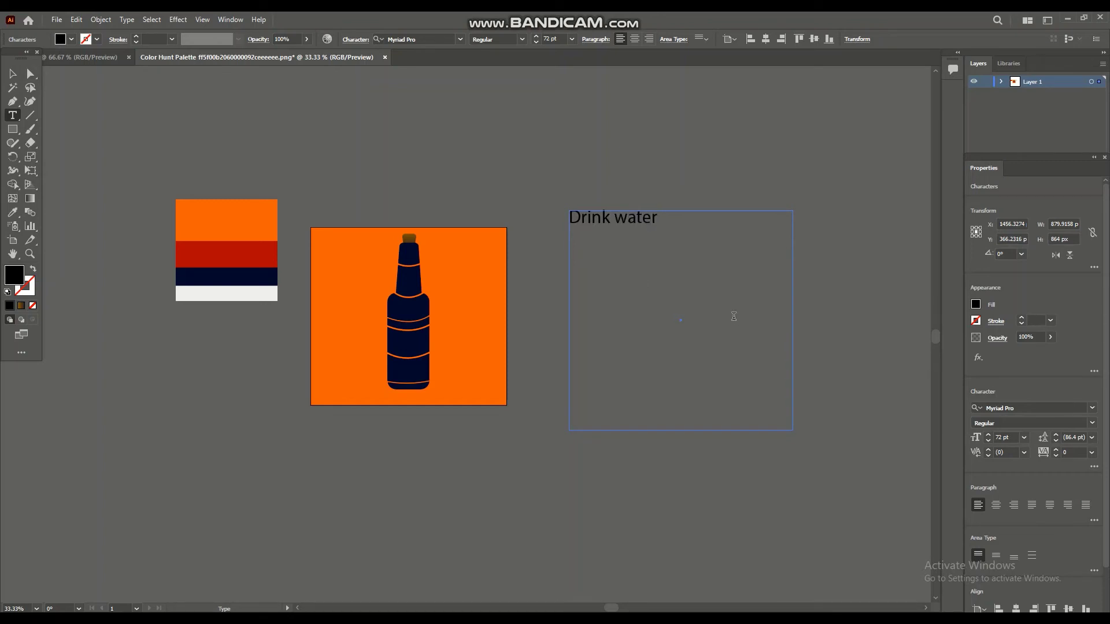
Enter the slogan "Drink water to Quench Your Thirst" on four lines, broken after "water", "Quench" and "Your".
{"action": "key", "text": "ctrl+a"}
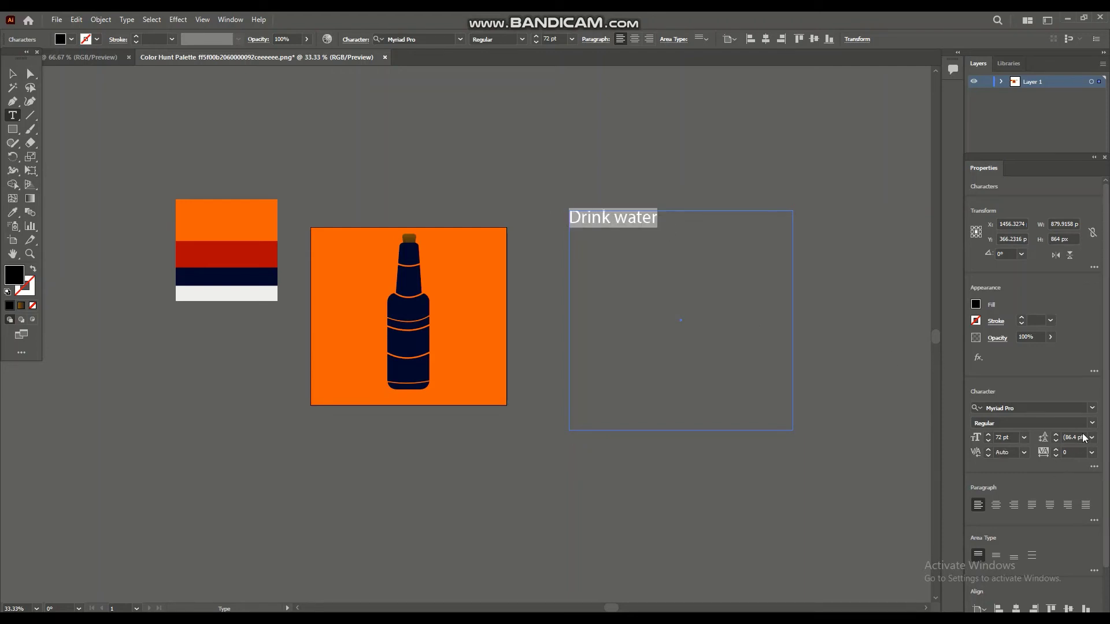
{"action": "left_click", "coordinate": [665, 222]}
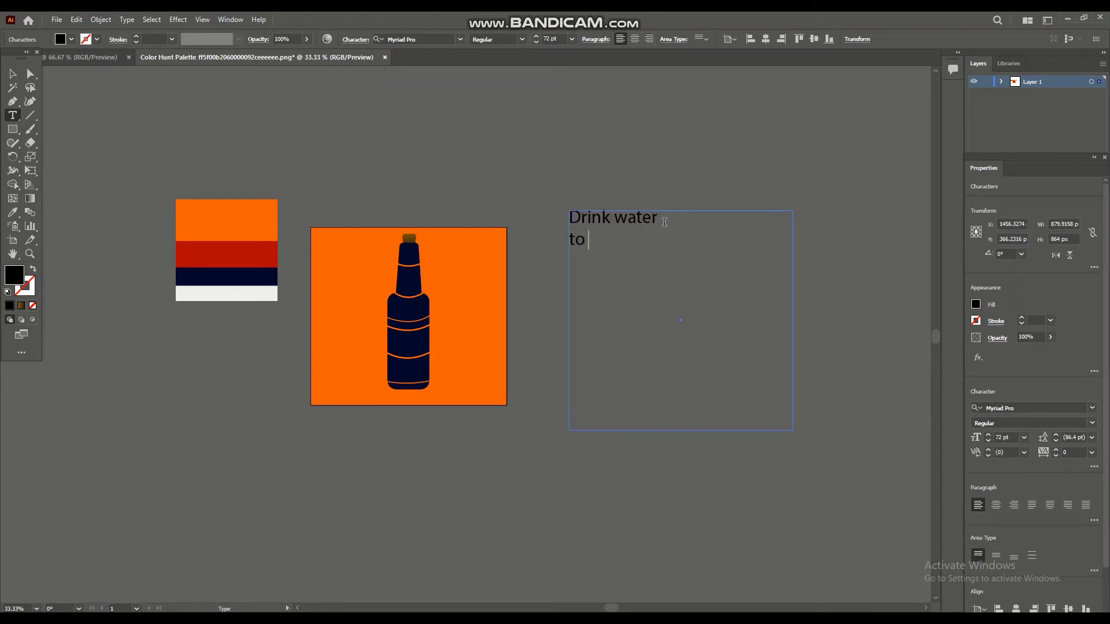
{"action": "key", "text": "BackSpace"}
{"action": "key", "text": "BackSpace"}
{"action": "key", "text": "BackSpace"}
{"action": "key", "text": "BackSpace"}
{"action": "type", "text": "Quench "}
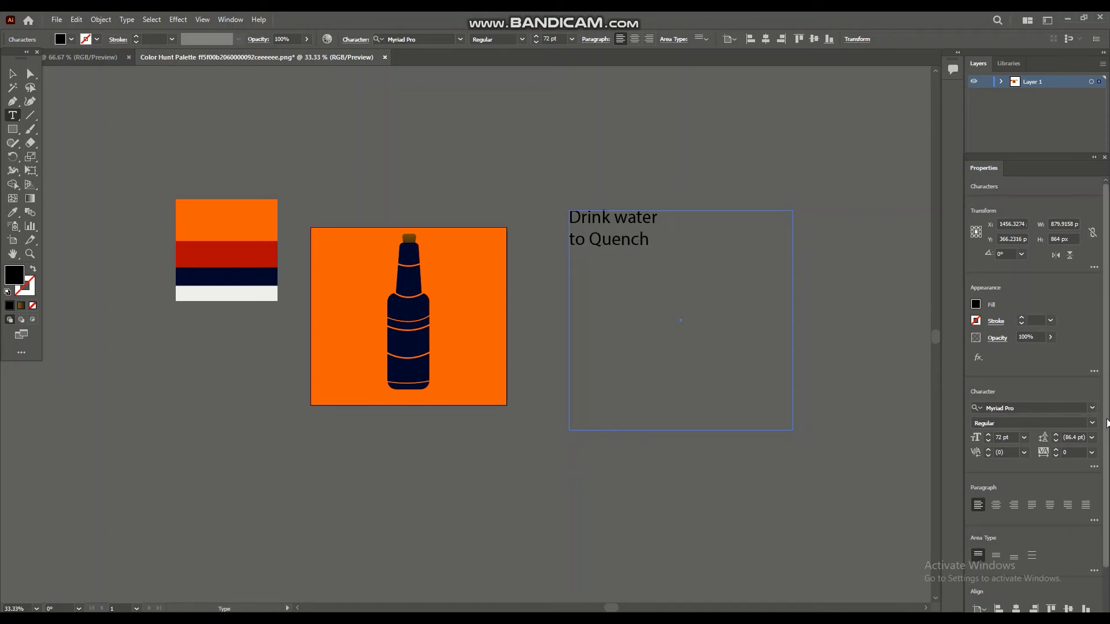
{"action": "type", "text": "YOur"}
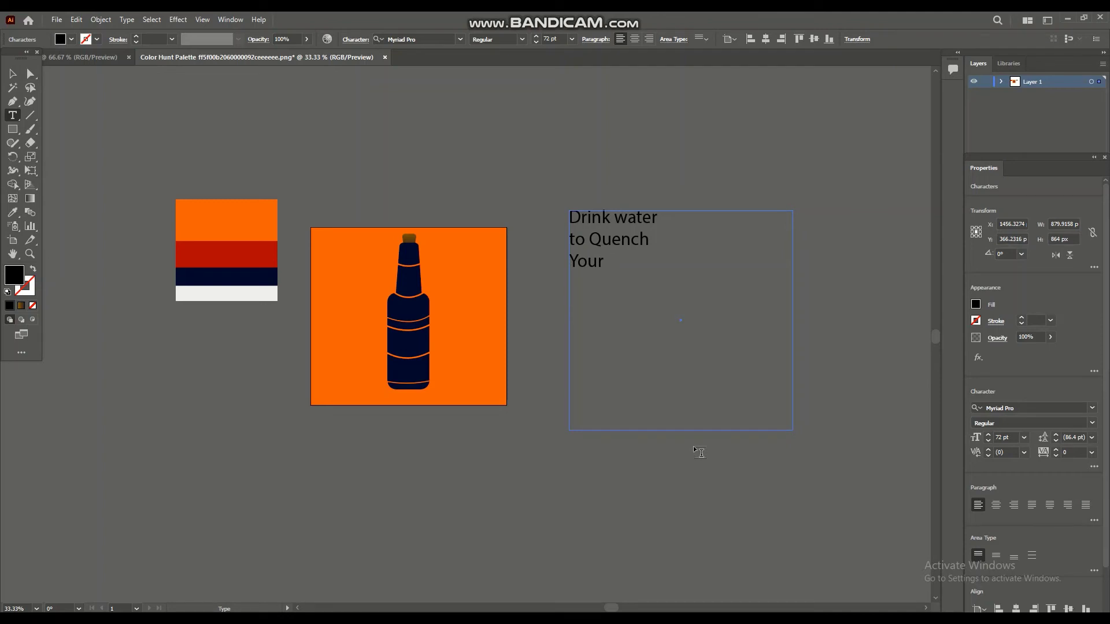
{"action": "type", "text": "Thirst"}
Try Elephant on the whole slogan and settle on Bernard MT Condensed as its font.
{"action": "key", "text": "ctrl+a"}
{"action": "left_click", "coordinate": [1093, 408]}
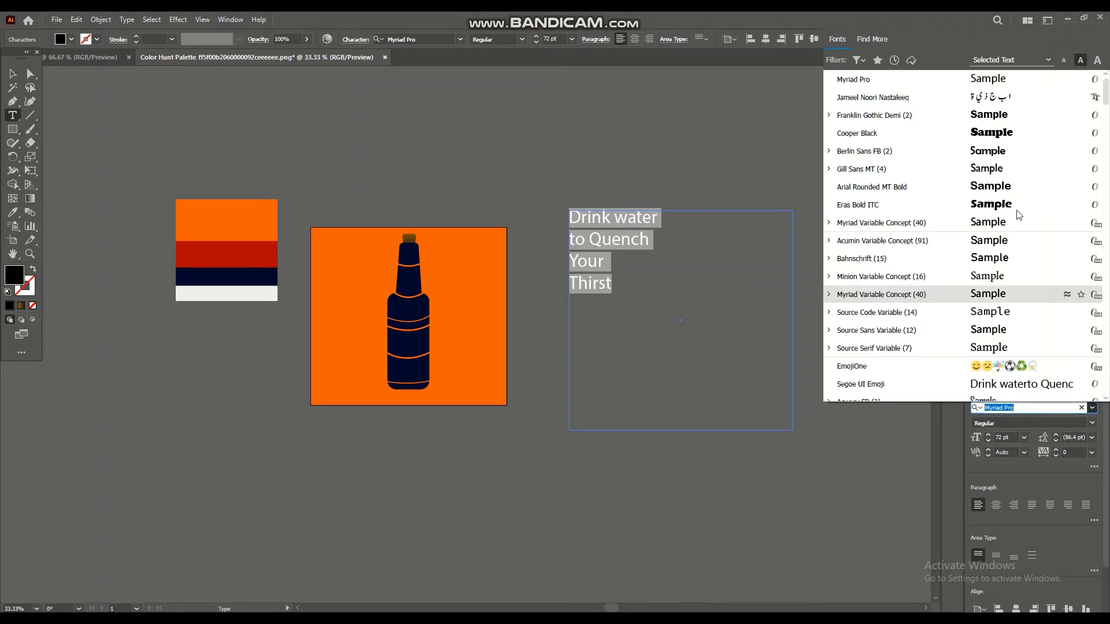
{"action": "scroll", "coordinate": [973, 129], "scroll_direction": "up", "scroll_amount": 2}
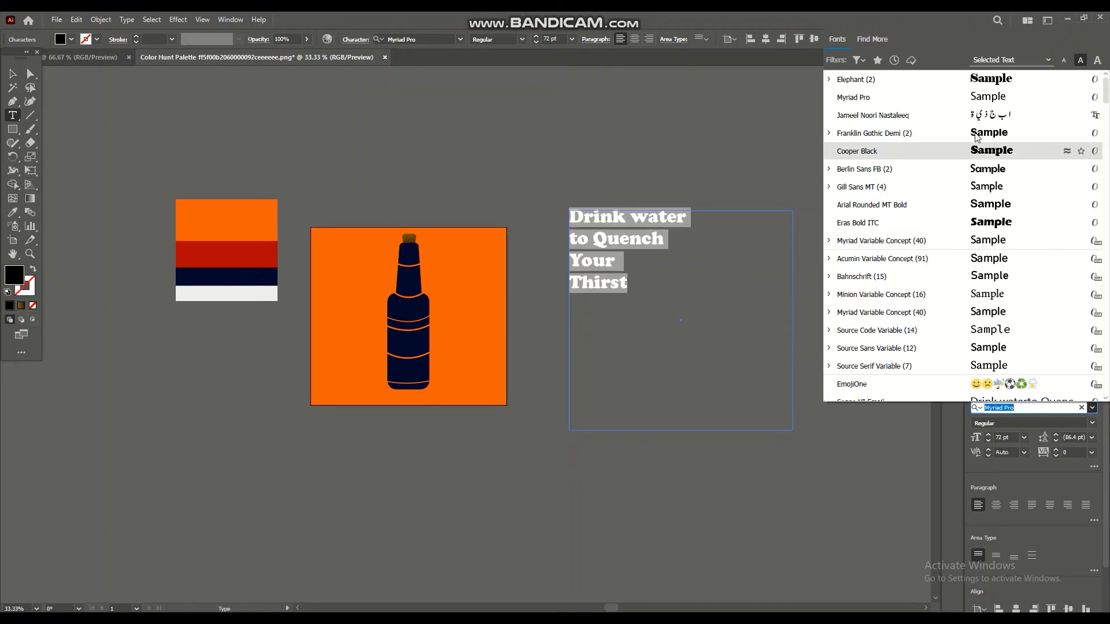
{"action": "left_click", "coordinate": [973, 79]}
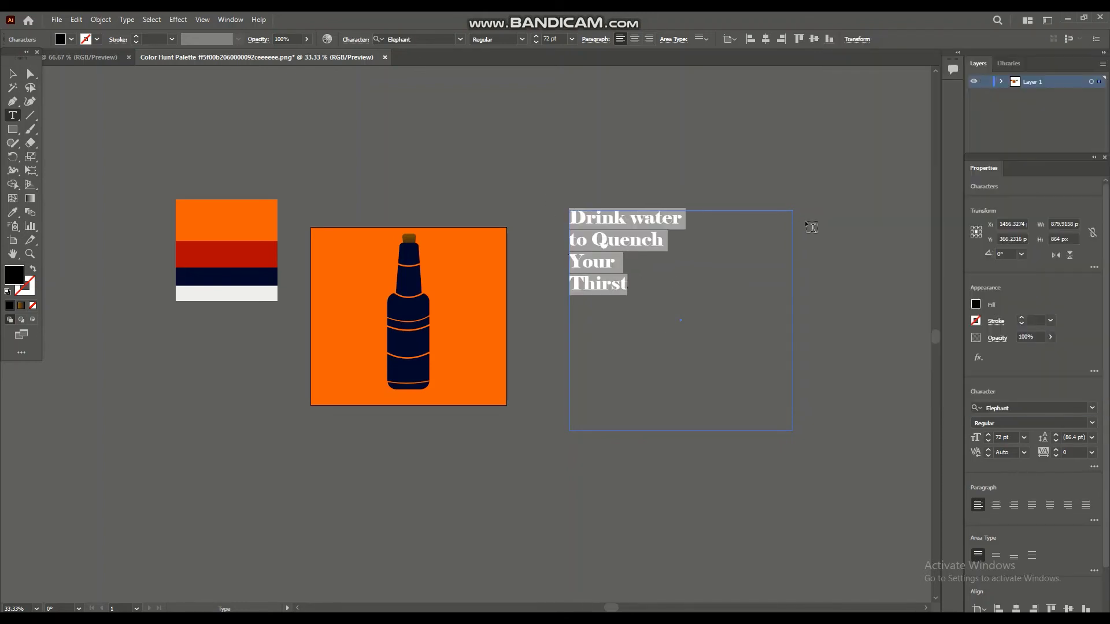
{"action": "left_click", "coordinate": [1093, 408]}
{"action": "scroll", "coordinate": [996, 305], "scroll_direction": "down", "scroll_amount": 4}
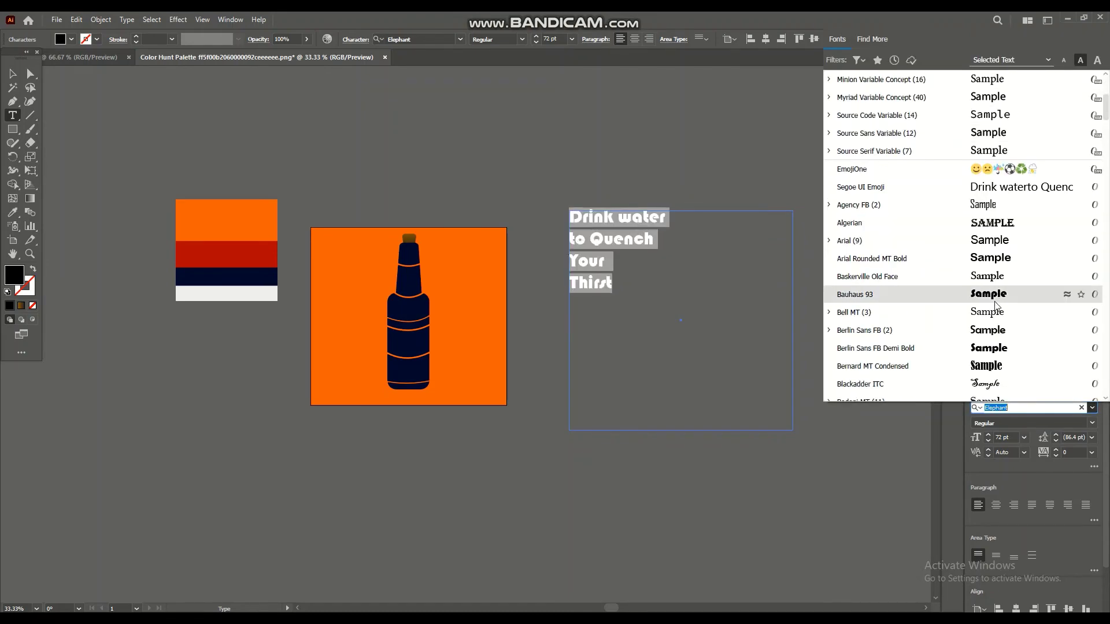
{"action": "scroll", "coordinate": [994, 306], "scroll_direction": "down", "scroll_amount": 1}
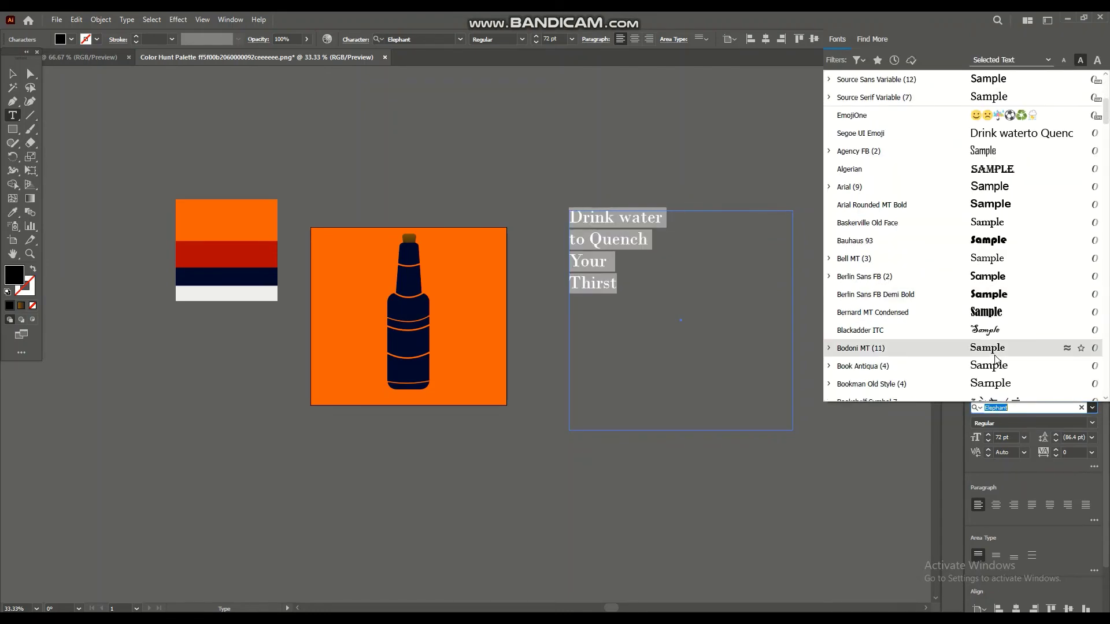
{"action": "left_click", "coordinate": [990, 312]}
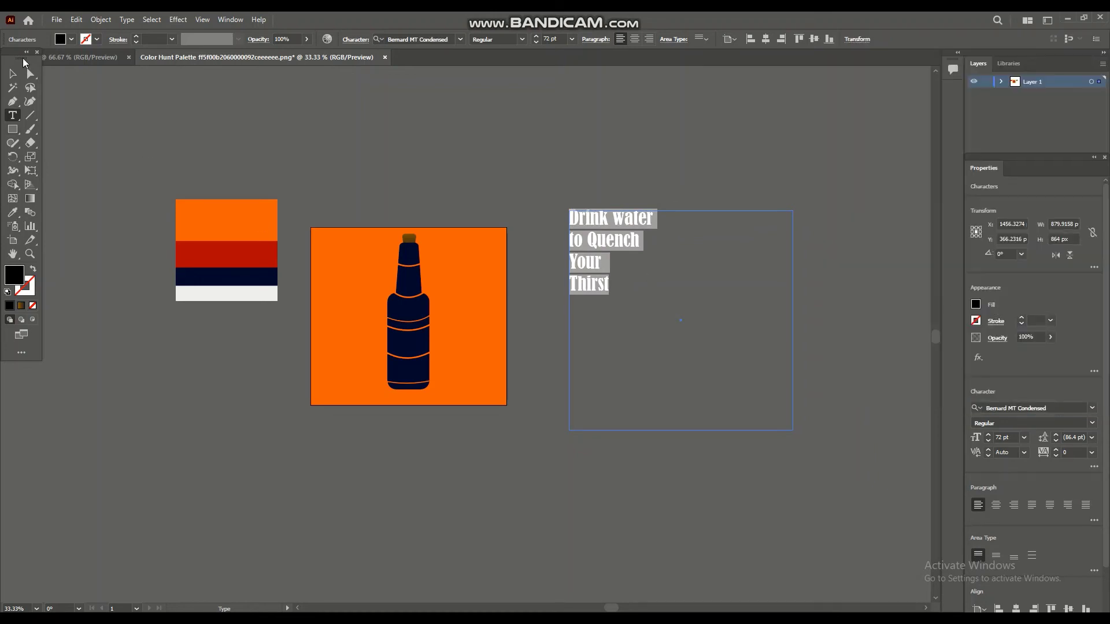
Convert the slogan to outlines and scale it to about 484 px wide and 424 px high.
{"action": "left_click", "coordinate": [12, 73]}
{"action": "right_click", "coordinate": [656, 242]}
{"action": "left_click", "coordinate": [721, 339]}
{"action": "left_click_drag", "start_coordinate": [657, 255], "coordinate": [739, 363]}
{"action": "left_click_drag", "start_coordinate": [745, 273], "coordinate": [715, 272]}
{"action": "left_click_drag", "start_coordinate": [709, 332], "coordinate": [693, 318]}
Ungroup the outlined slogan so that its lines can be edited separately, and deselect everything.
{"action": "key", "text": "plus"}
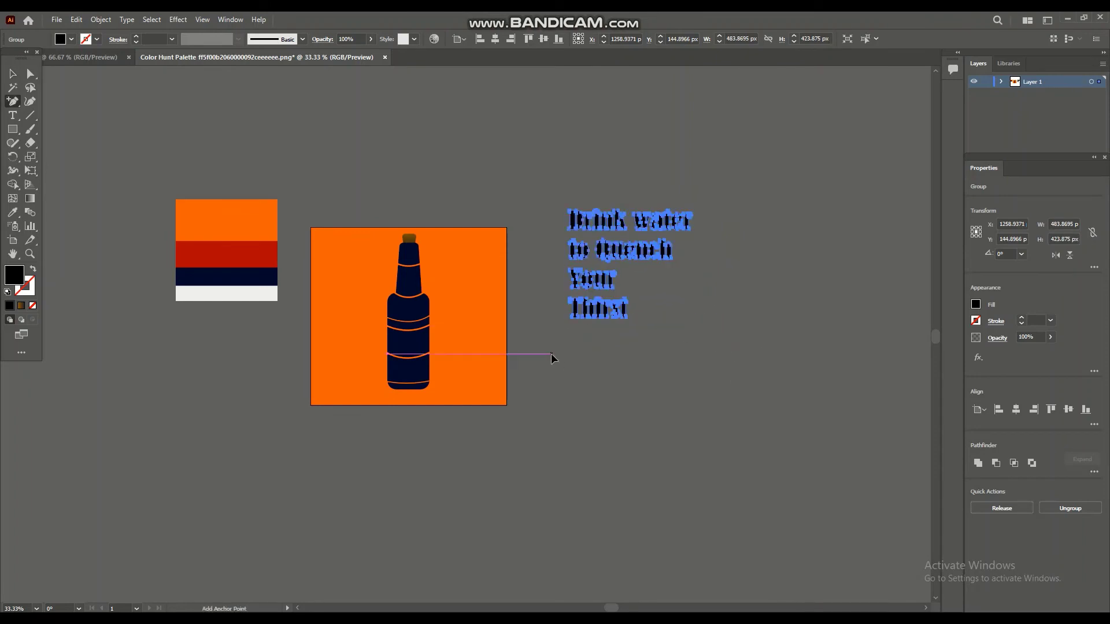
{"action": "key", "text": "ctrl+plus"}
{"action": "scroll", "coordinate": [637, 486], "scroll_direction": "down", "scroll_amount": 3}
{"action": "scroll", "coordinate": [636, 609], "scroll_direction": "left", "scroll_amount": 5}
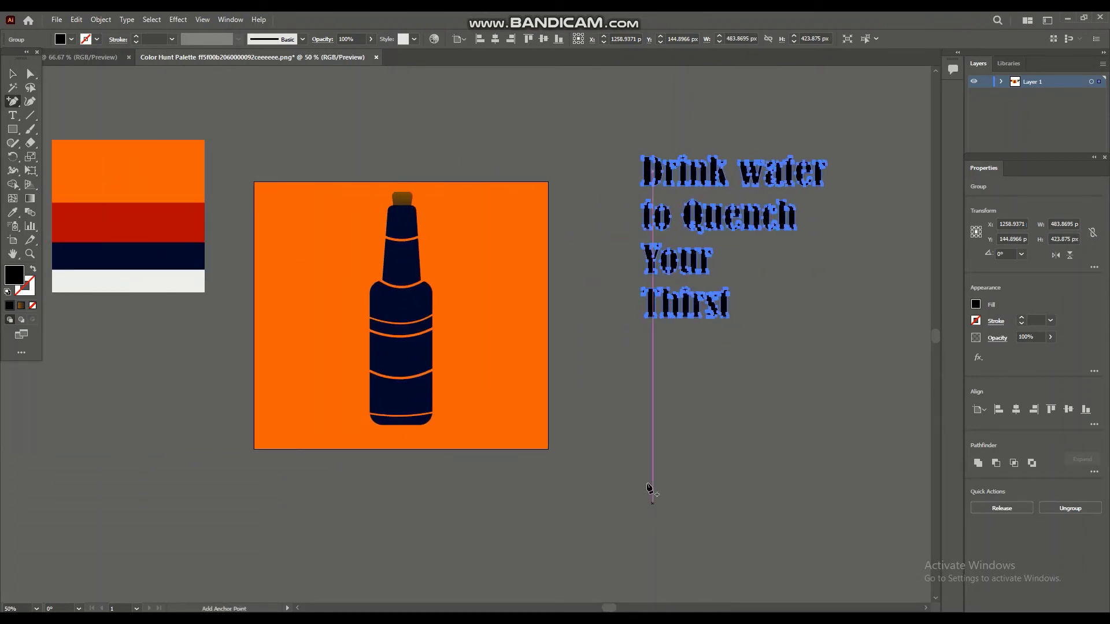
{"action": "left_click", "coordinate": [13, 74]}
{"action": "left_click", "coordinate": [655, 393]}
{"action": "right_click", "coordinate": [750, 224]}
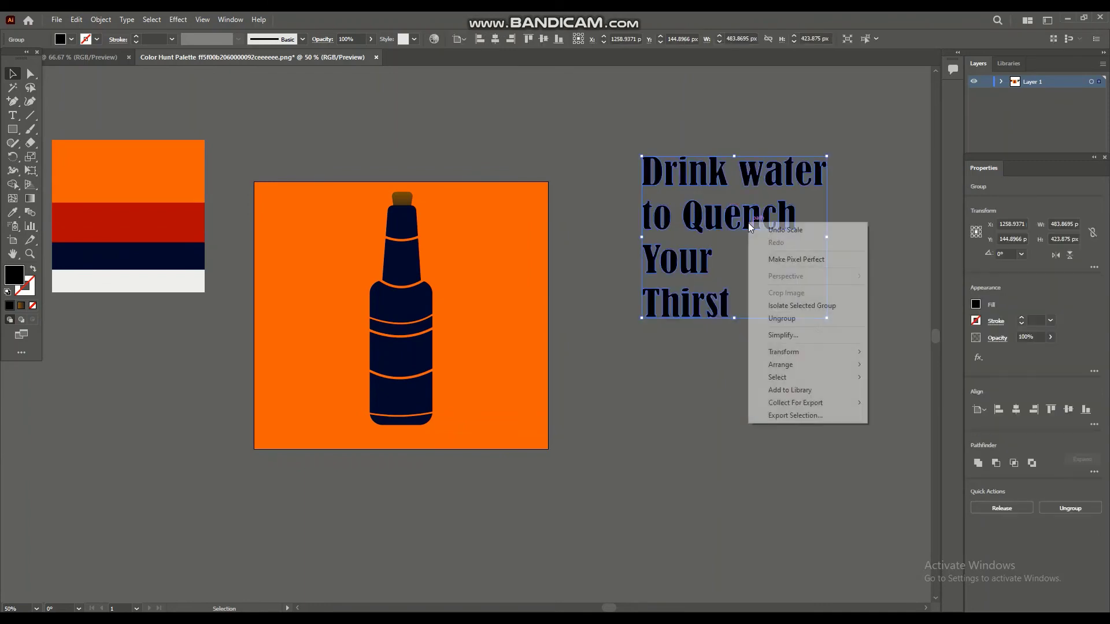
{"action": "left_click", "coordinate": [784, 318]}
{"action": "right_click", "coordinate": [730, 218]}
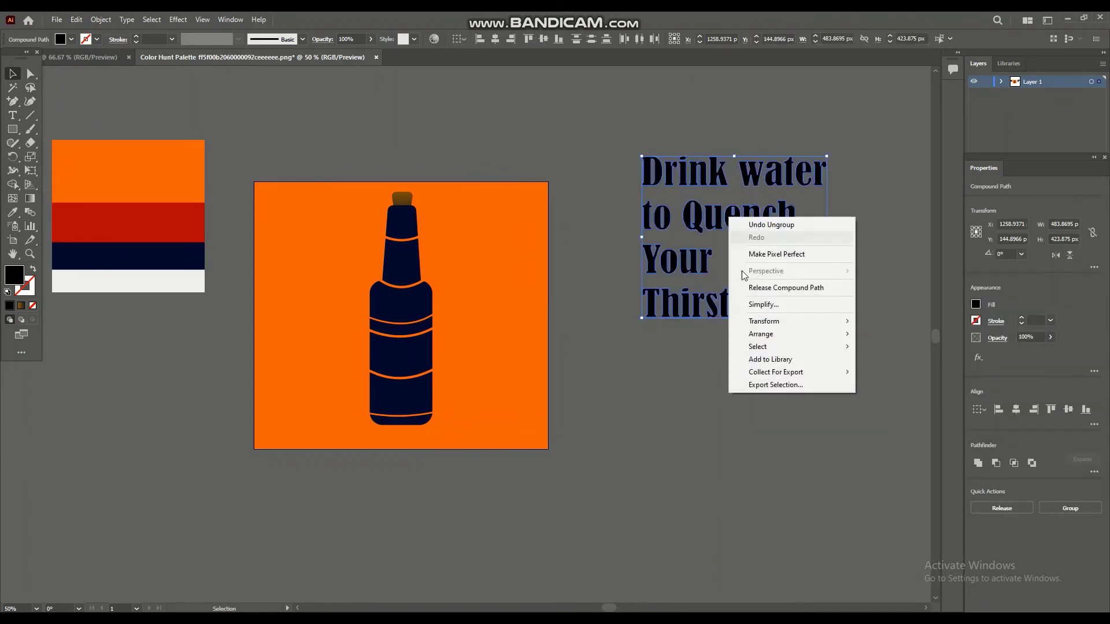
{"action": "mouse_move", "coordinate": [798, 338]}
{"action": "left_click", "coordinate": [894, 372]}
{"action": "left_click", "coordinate": [875, 162]}
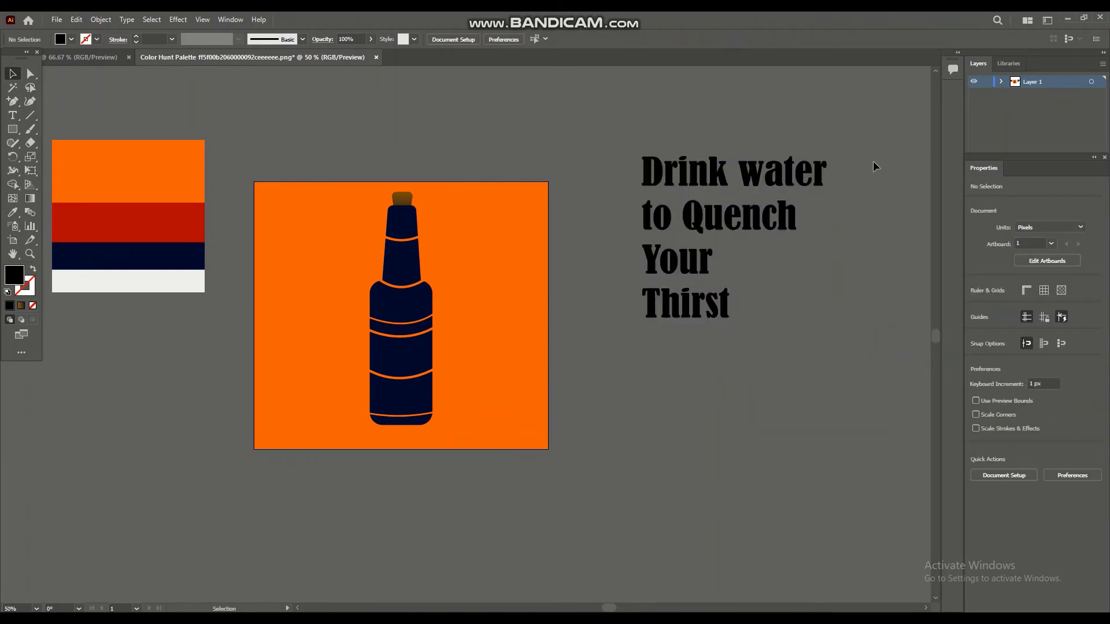
Fill the line "Drink water" with the palette's red and "to Quench" with its dark navy.
{"action": "left_click", "coordinate": [640, 180]}
{"action": "left_click", "coordinate": [12, 212]}
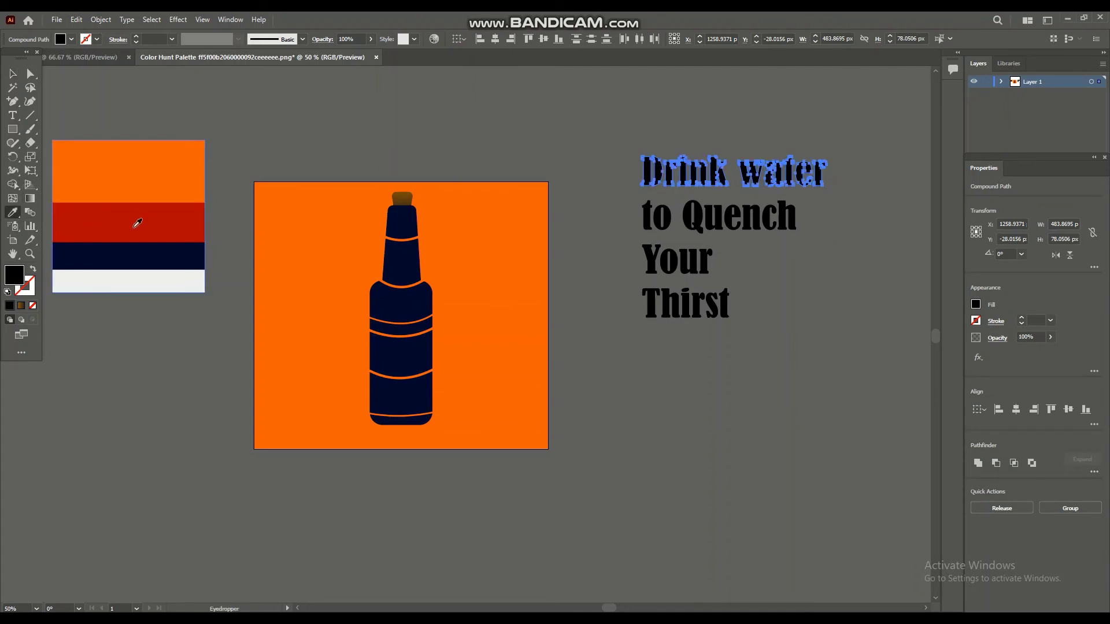
{"action": "left_click", "coordinate": [137, 223]}
{"action": "left_click", "coordinate": [661, 229]}
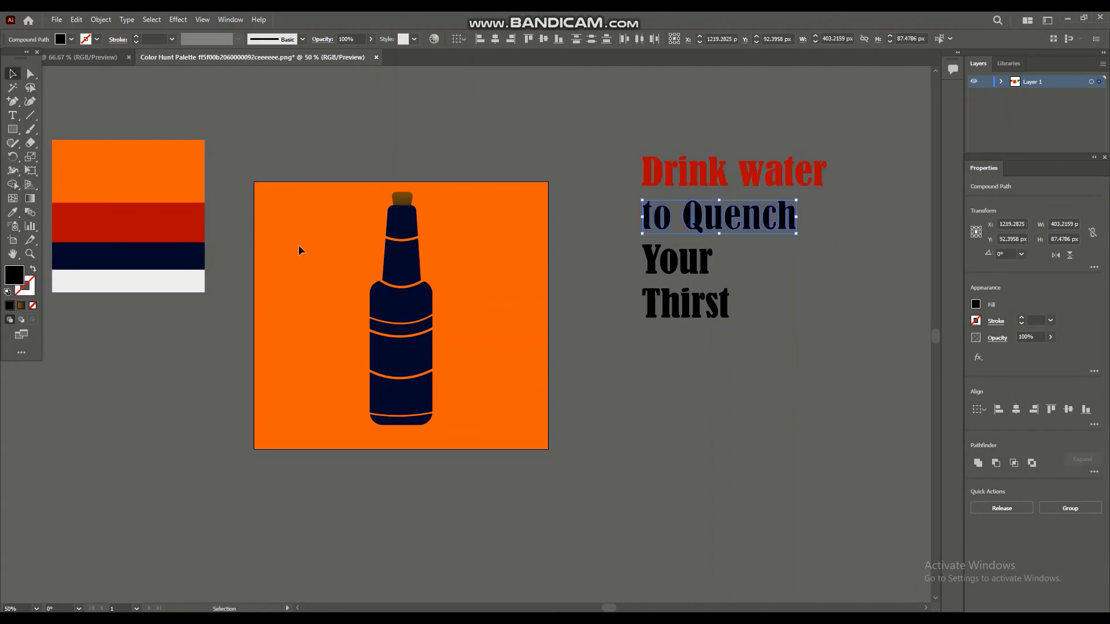
{"action": "left_click", "coordinate": [12, 212]}
{"action": "left_click", "coordinate": [95, 221]}
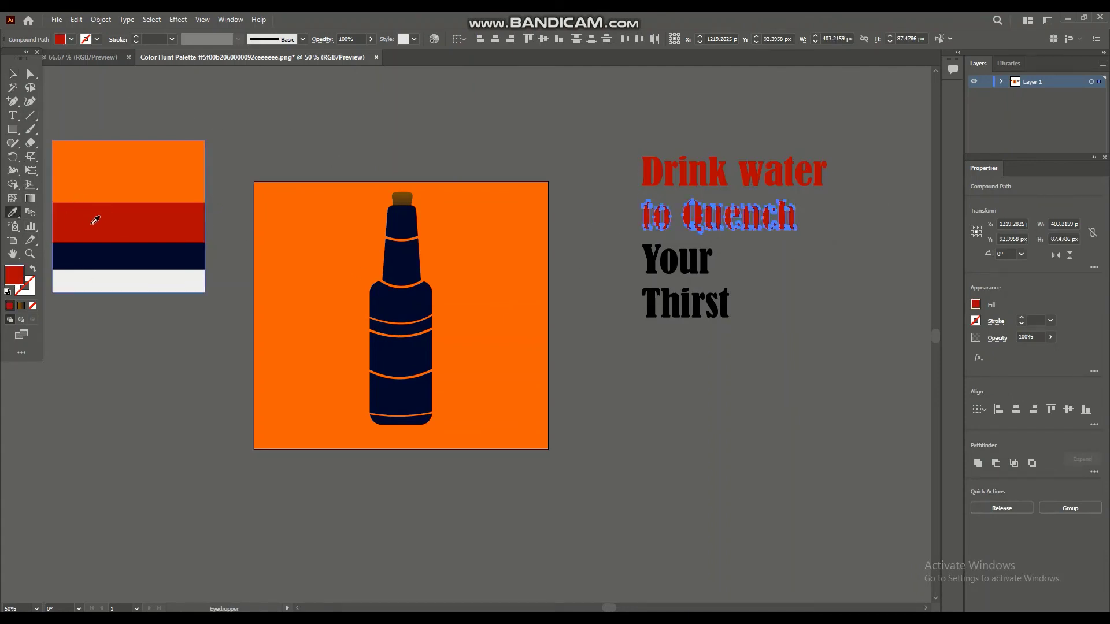
{"action": "left_click", "coordinate": [114, 255]}
{"action": "key", "text": "v"}
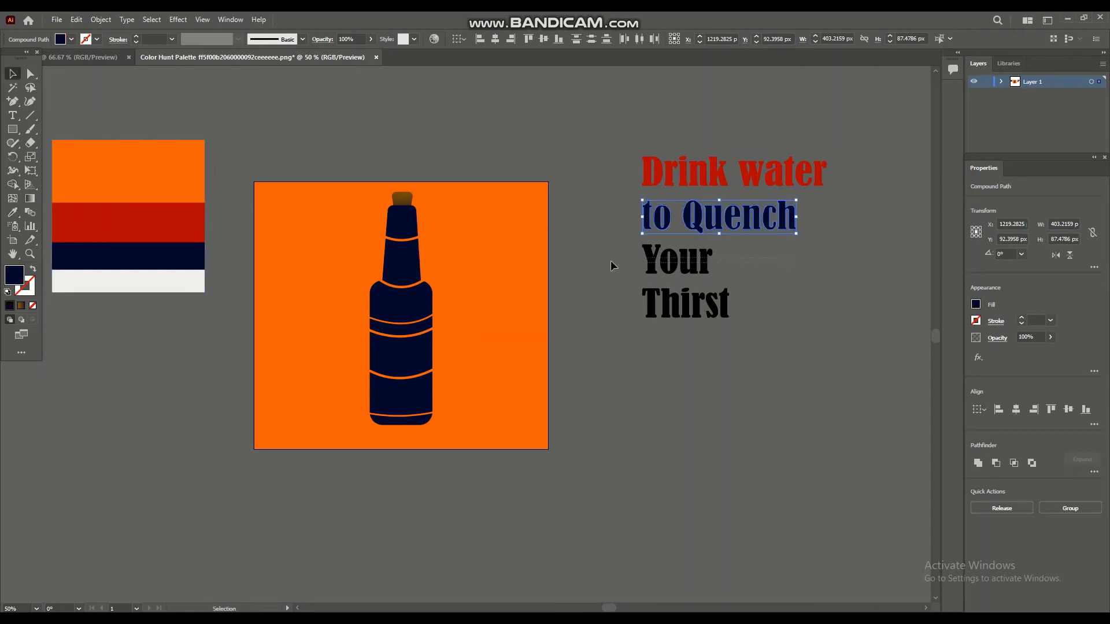
Fill "Your" with the palette's off-white and "Thirst" with a yellow of about #E2D103.
{"action": "left_click", "coordinate": [677, 260]}
{"action": "left_click", "coordinate": [12, 213]}
{"action": "left_click", "coordinate": [137, 283]}
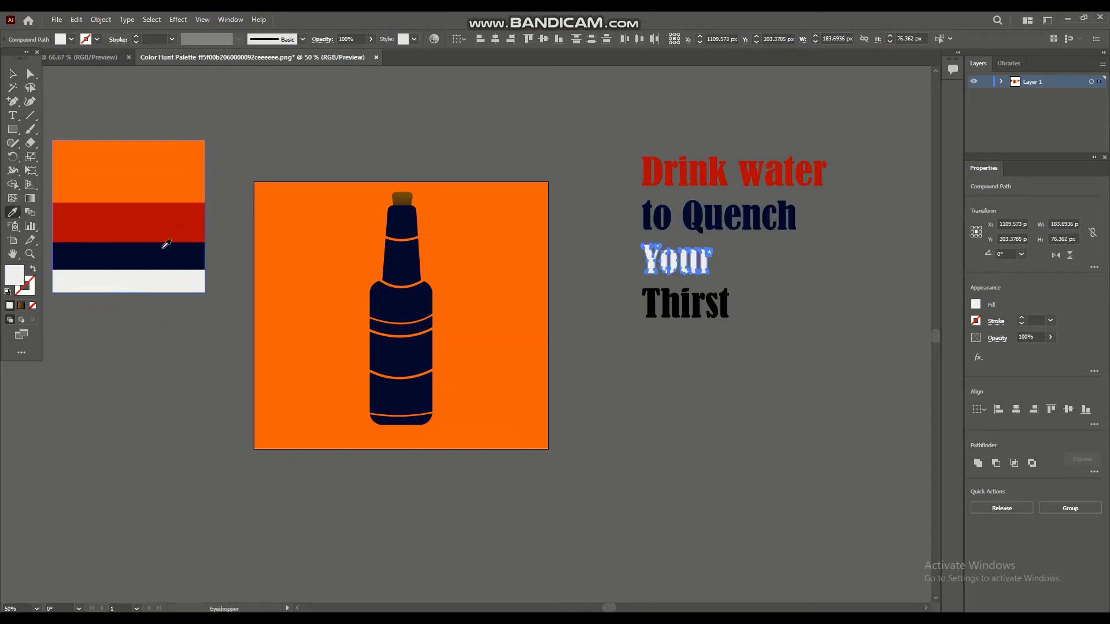
{"action": "left_click", "coordinate": [646, 305]}
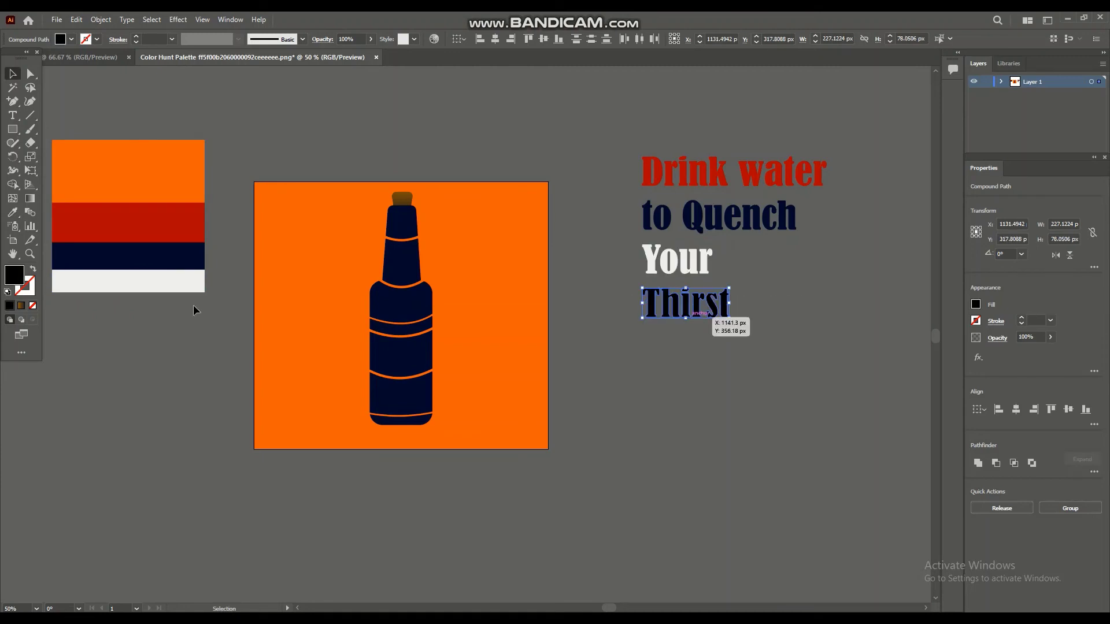
{"action": "double_click", "coordinate": [14, 275]}
{"action": "left_click", "coordinate": [888, 418]}
{"action": "left_click", "coordinate": [869, 310]}
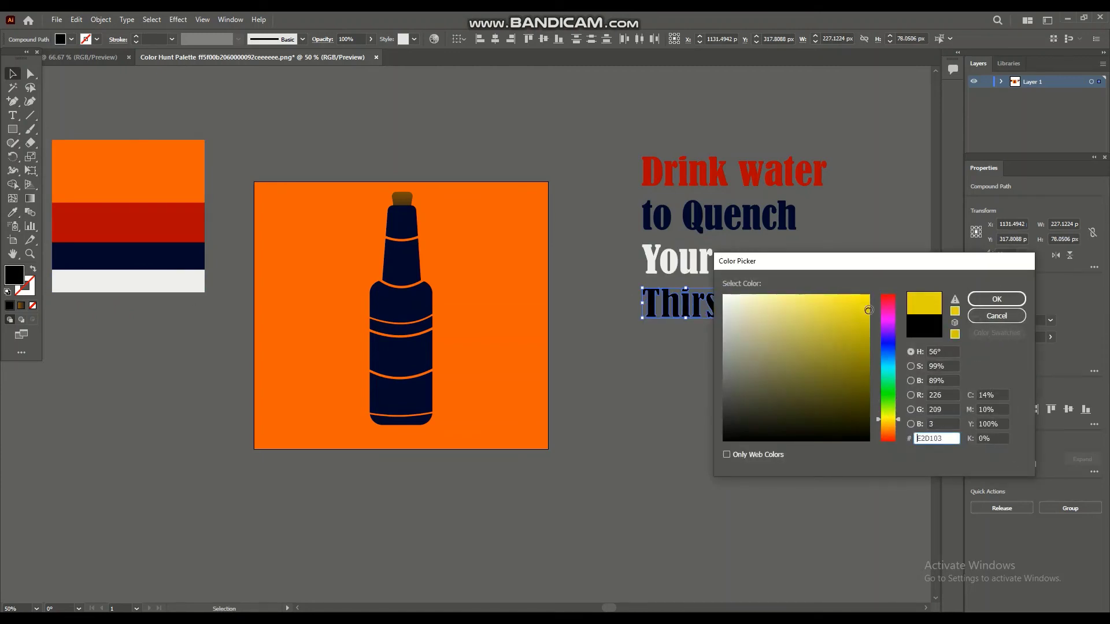
{"action": "left_click", "coordinate": [986, 307]}
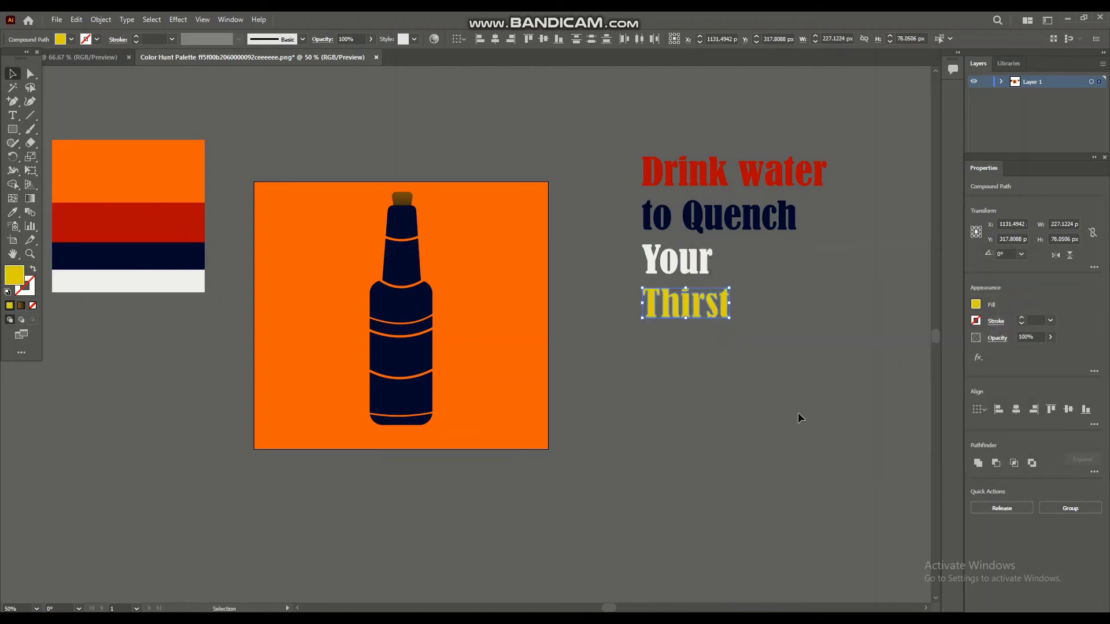
{"action": "left_click", "coordinate": [799, 417]}
Try to envelope-distort the whole line "Drink water" into the bottle's lower neck section, and undo it.
{"action": "left_click", "coordinate": [698, 170]}
{"action": "left_click", "coordinate": [412, 261], "text": "shift"}
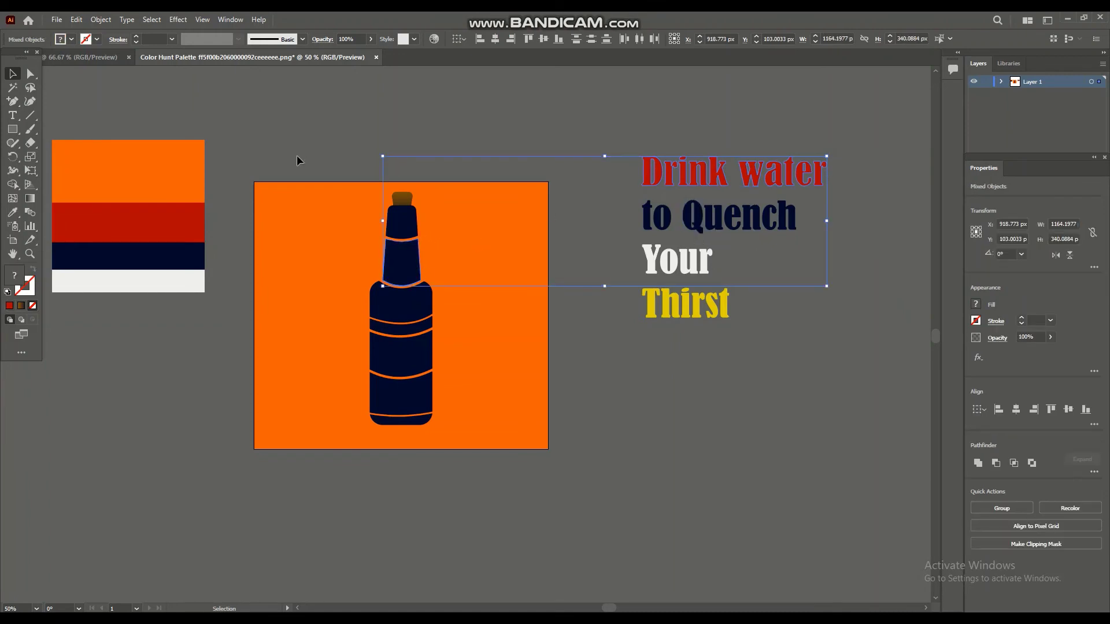
{"action": "left_click", "coordinate": [100, 19]}
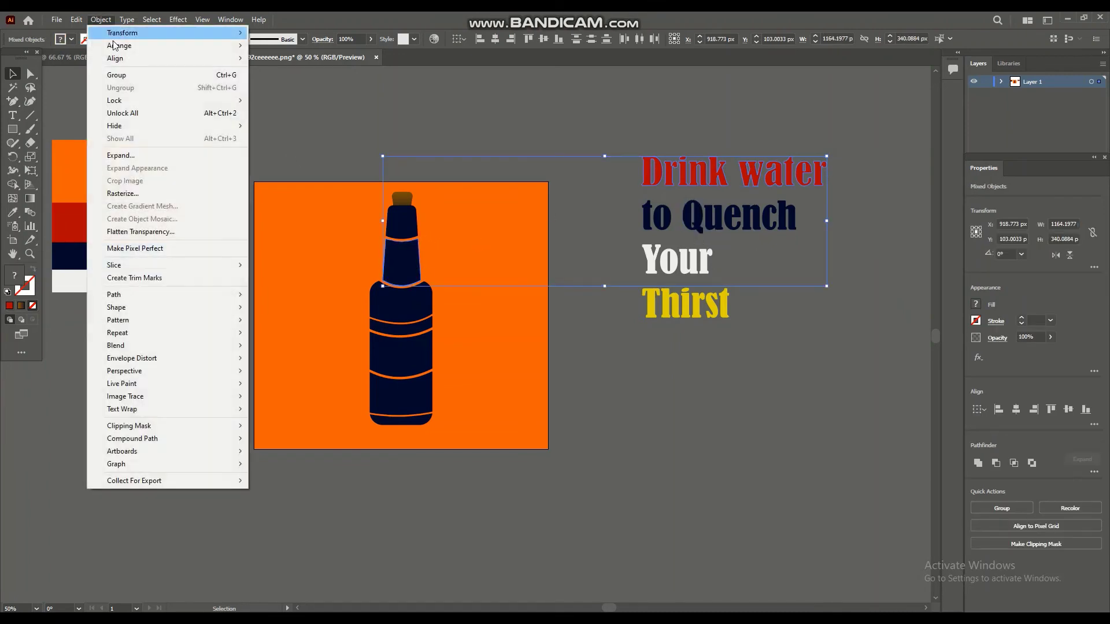
{"action": "mouse_move", "coordinate": [253, 362]}
{"action": "left_click", "coordinate": [317, 384]}
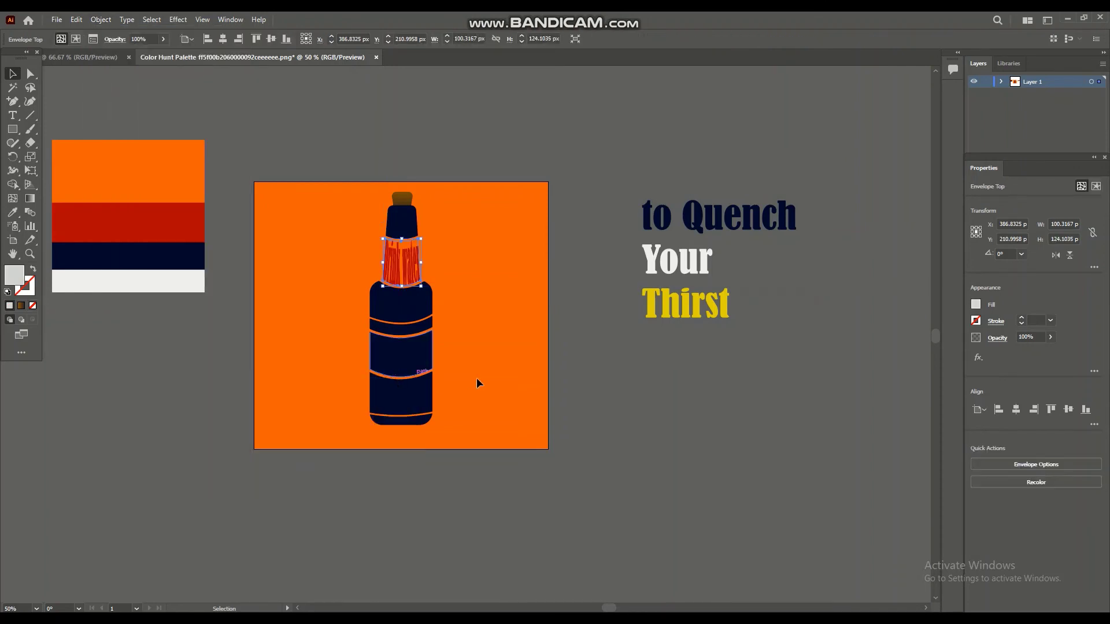
{"action": "left_click", "coordinate": [581, 373]}
{"action": "key", "text": "ctrl+z"}
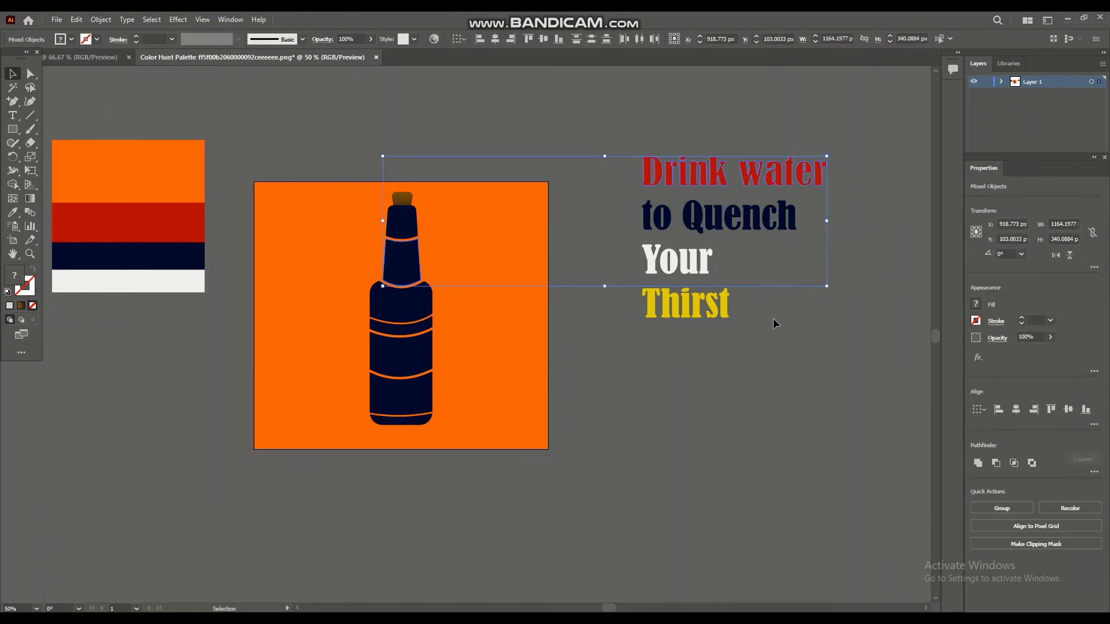
Envelope-distort the single word "Drink" into the bottle's lower neck section, using the section as the top object.
{"action": "left_click", "coordinate": [773, 321]}
{"action": "left_click", "coordinate": [659, 177]}
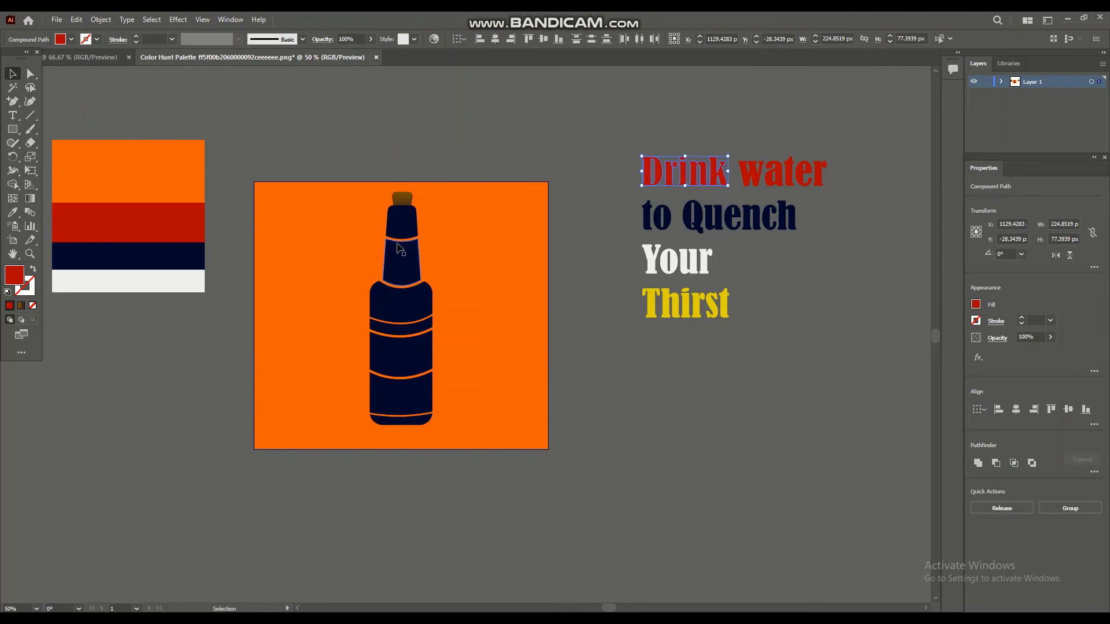
{"action": "left_click", "coordinate": [403, 279], "text": "shift"}
{"action": "left_click", "coordinate": [100, 19]}
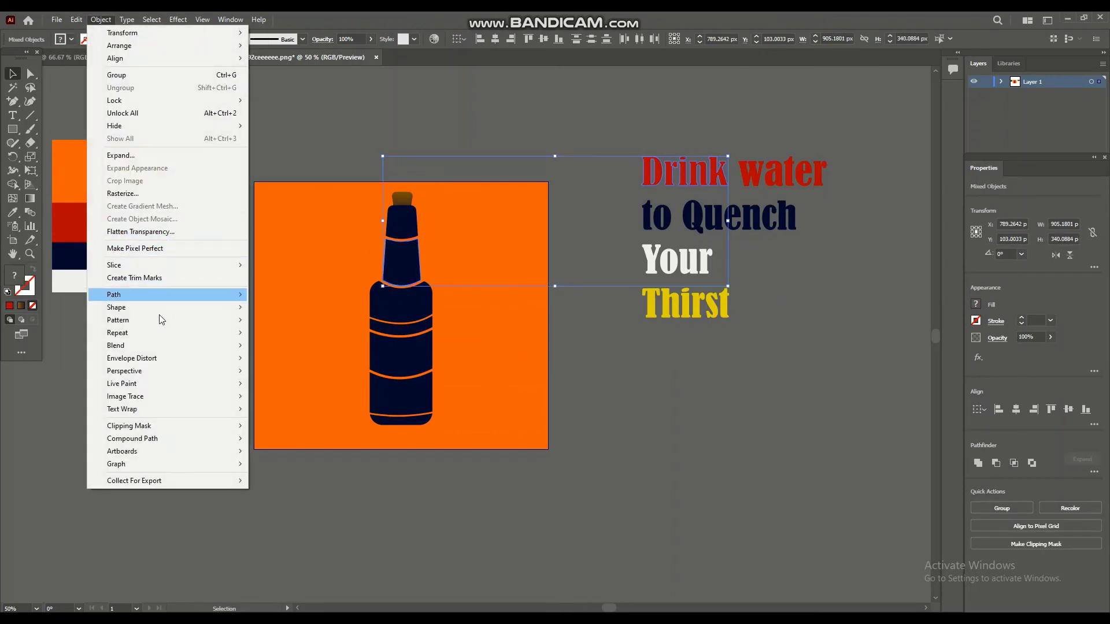
{"action": "mouse_move", "coordinate": [145, 357]}
{"action": "left_click", "coordinate": [295, 383]}
{"action": "left_click", "coordinate": [636, 365]}
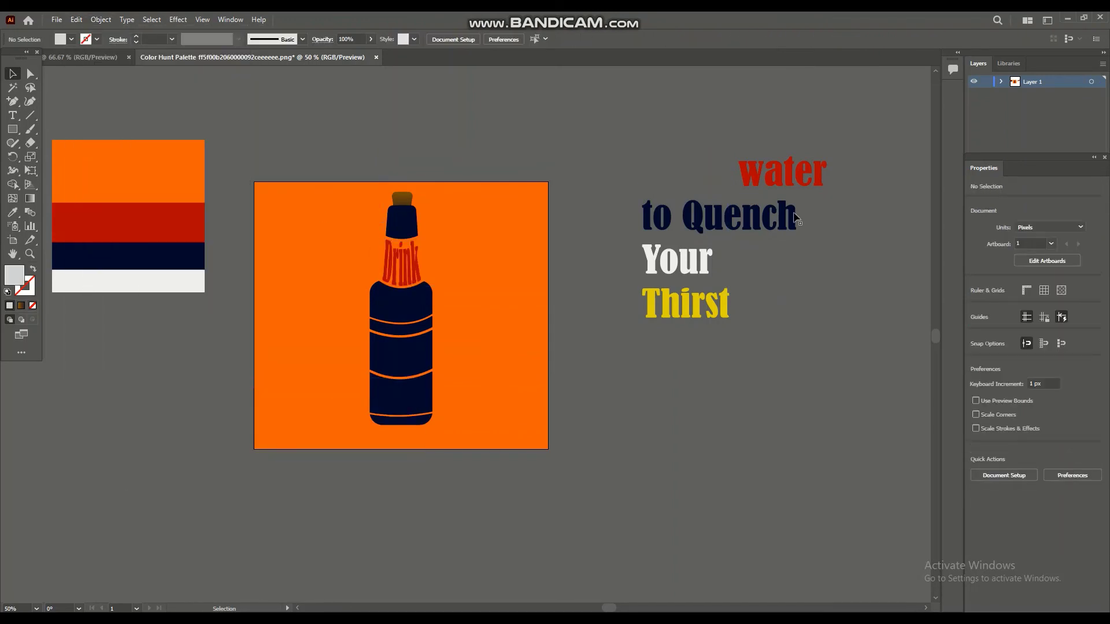
Try to envelope-distort "water" into the bottle's still joined upper body sections, and undo the attempt.
{"action": "left_click", "coordinate": [746, 174]}
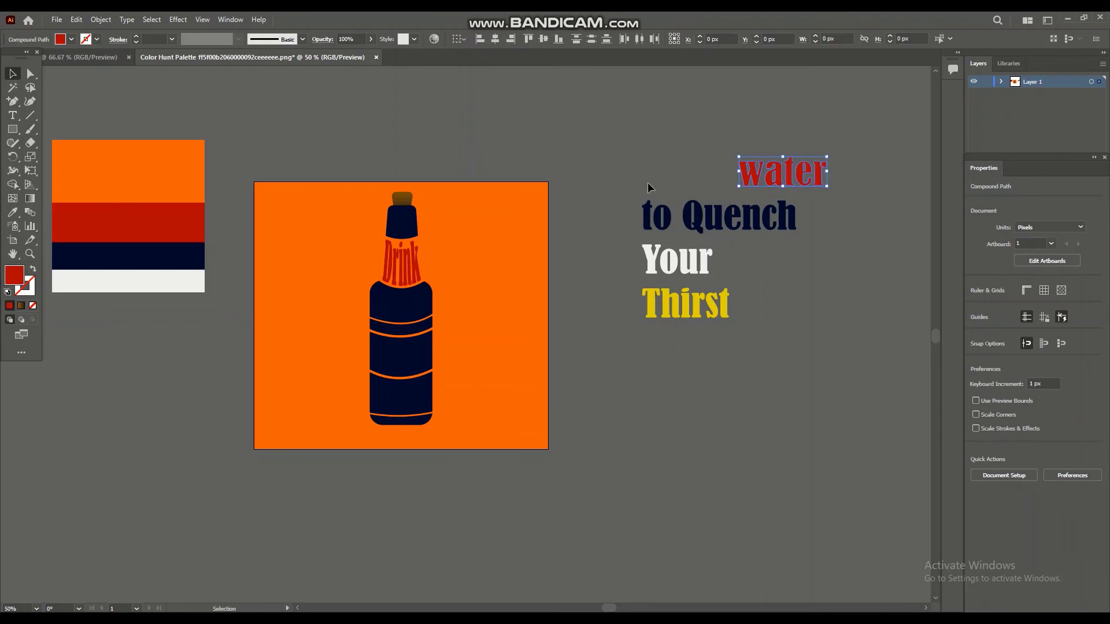
{"action": "left_click", "coordinate": [421, 307], "text": "shift"}
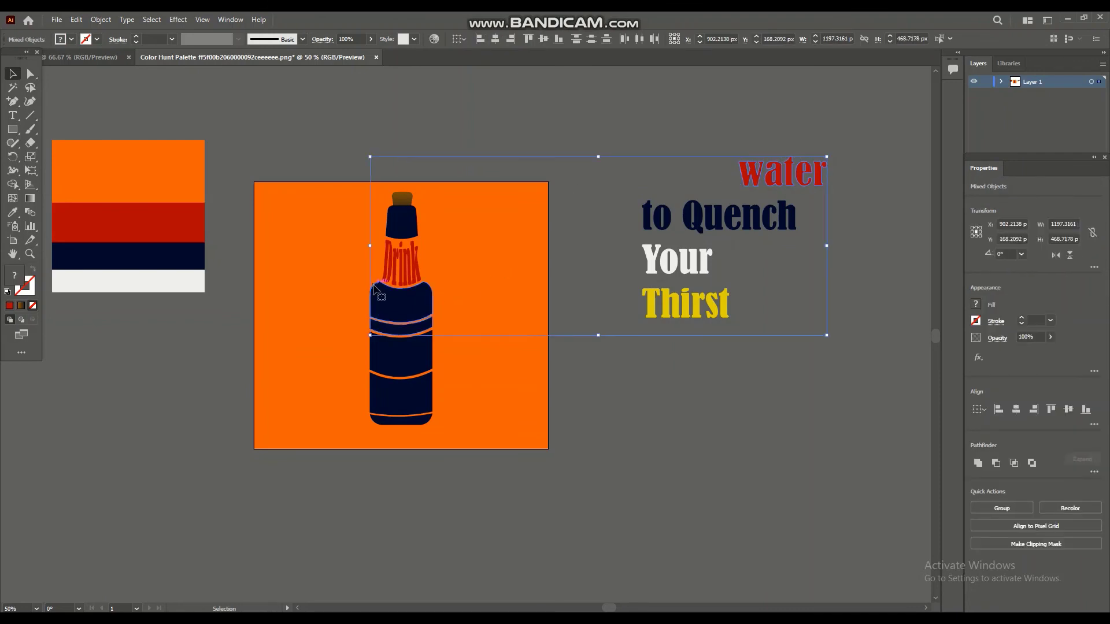
{"action": "left_click", "coordinate": [111, 21]}
{"action": "mouse_move", "coordinate": [271, 359]}
{"action": "left_click", "coordinate": [289, 384]}
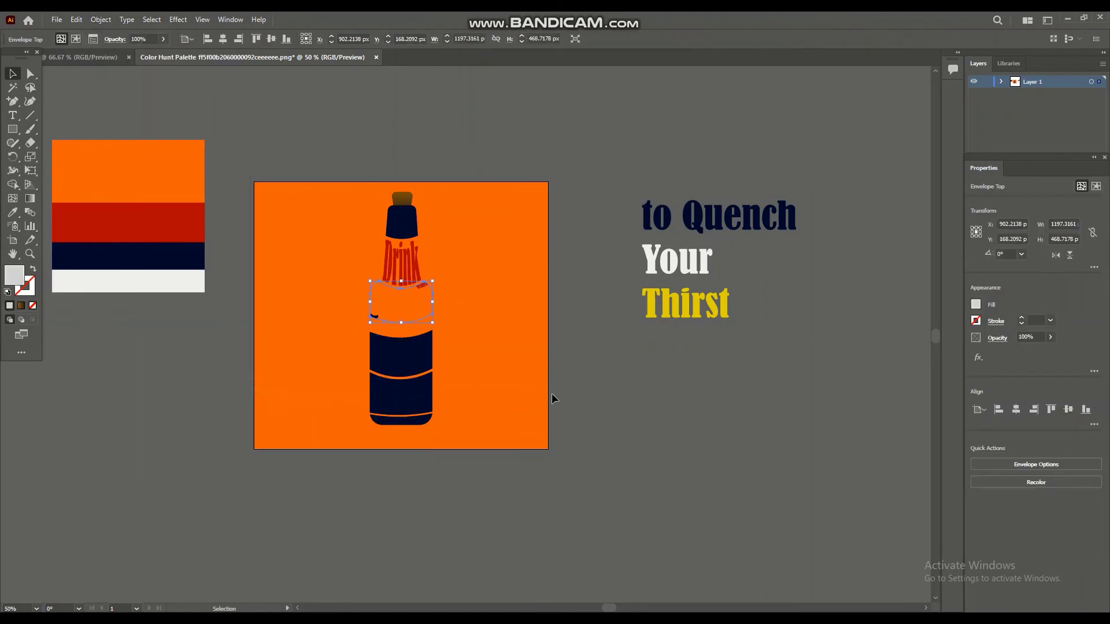
{"action": "key", "text": "ctrl+z"}
{"action": "key", "text": "ctrl+z"}
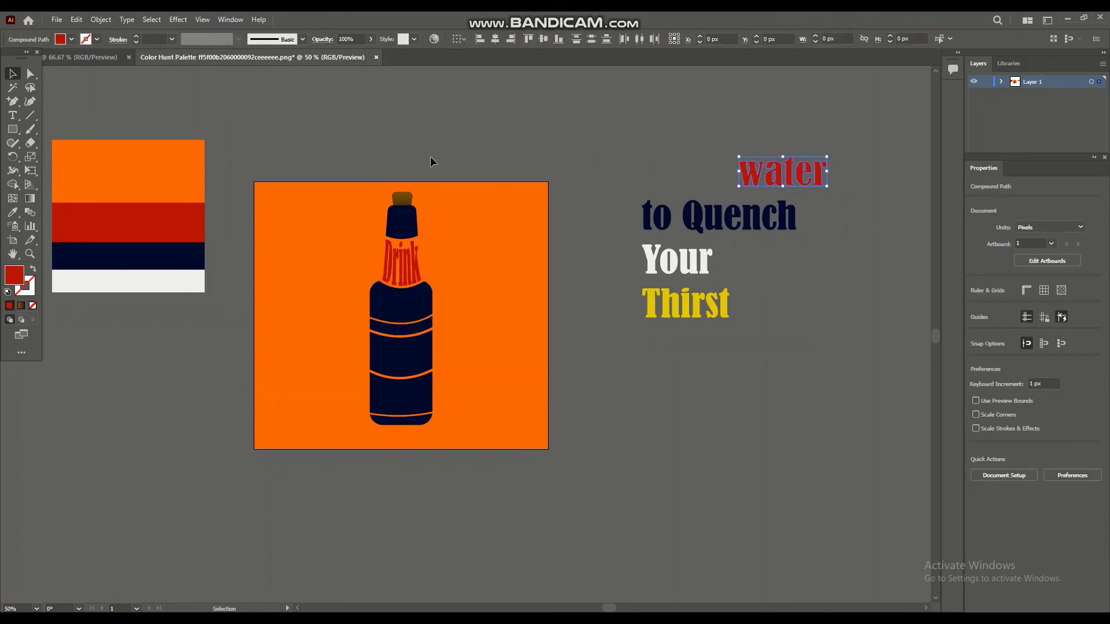
{"action": "left_click", "coordinate": [415, 319], "text": "shift"}
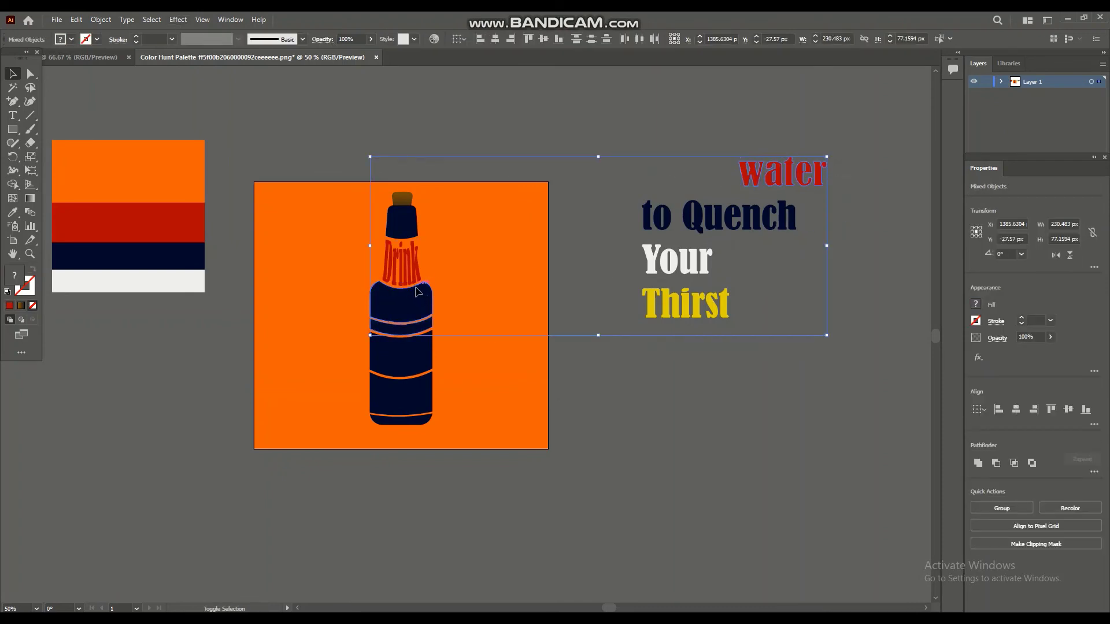
{"action": "left_click", "coordinate": [630, 416]}
Separate the bottle's upper body section from the narrow band beneath it.
{"action": "right_click", "coordinate": [426, 322]}
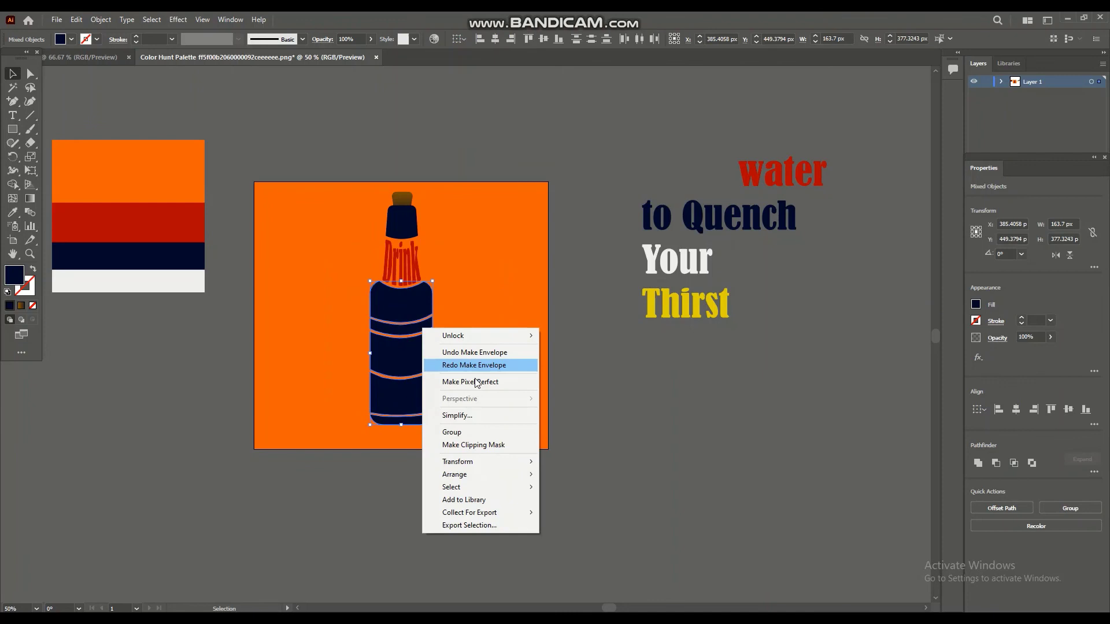
{"action": "left_click", "coordinate": [459, 430]}
{"action": "right_click", "coordinate": [417, 322]}
{"action": "left_click", "coordinate": [463, 436]}
{"action": "left_click", "coordinate": [485, 337]}
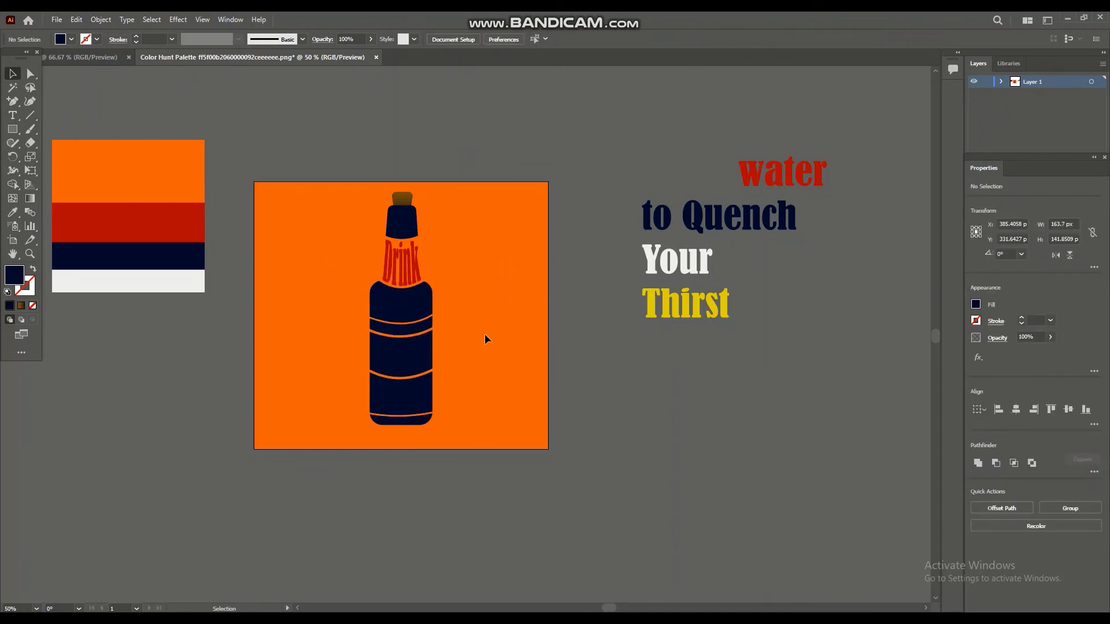
Try to envelope-distort the red word "water" into the separated upper body section, and undo it.
{"action": "left_click", "coordinate": [742, 172]}
{"action": "left_click", "coordinate": [429, 288], "text": "shift"}
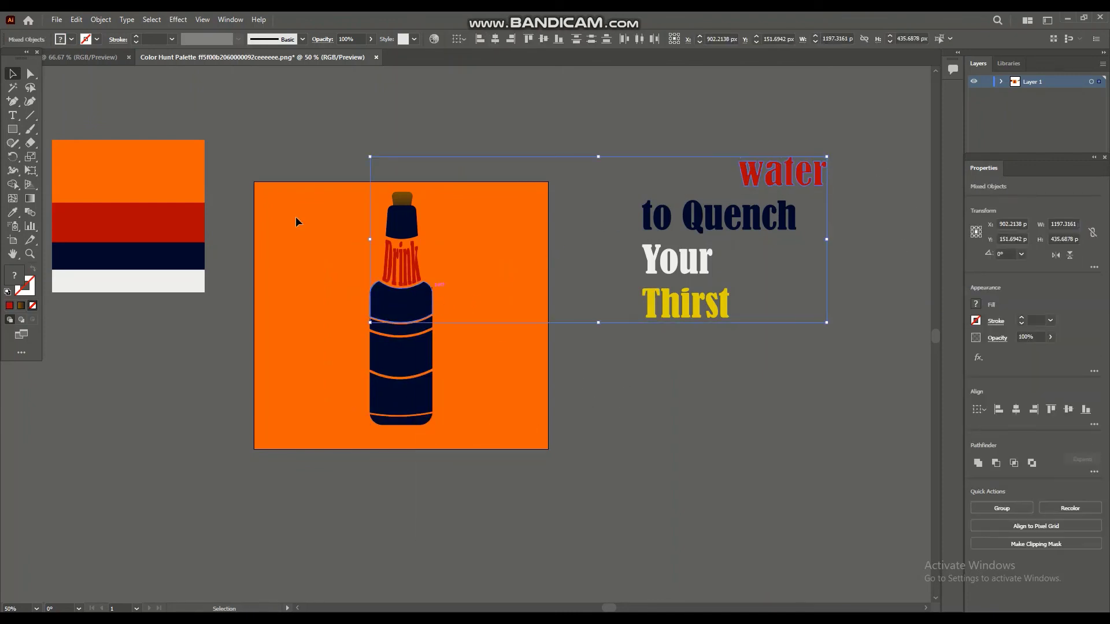
{"action": "left_click", "coordinate": [102, 20]}
{"action": "mouse_move", "coordinate": [179, 362]}
{"action": "left_click", "coordinate": [312, 384]}
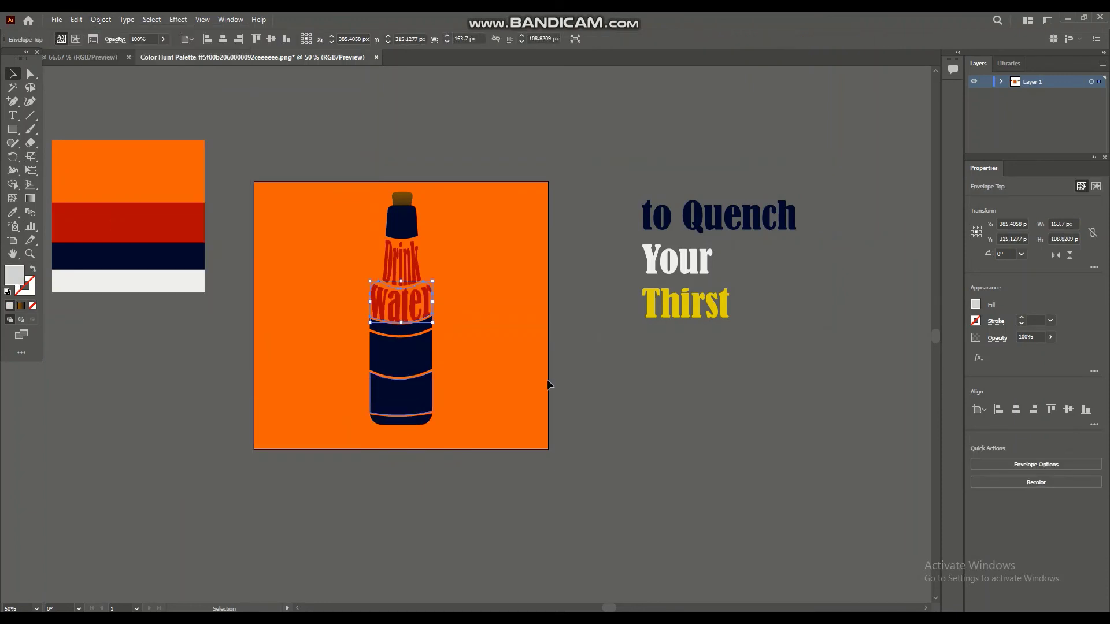
{"action": "left_click", "coordinate": [601, 383]}
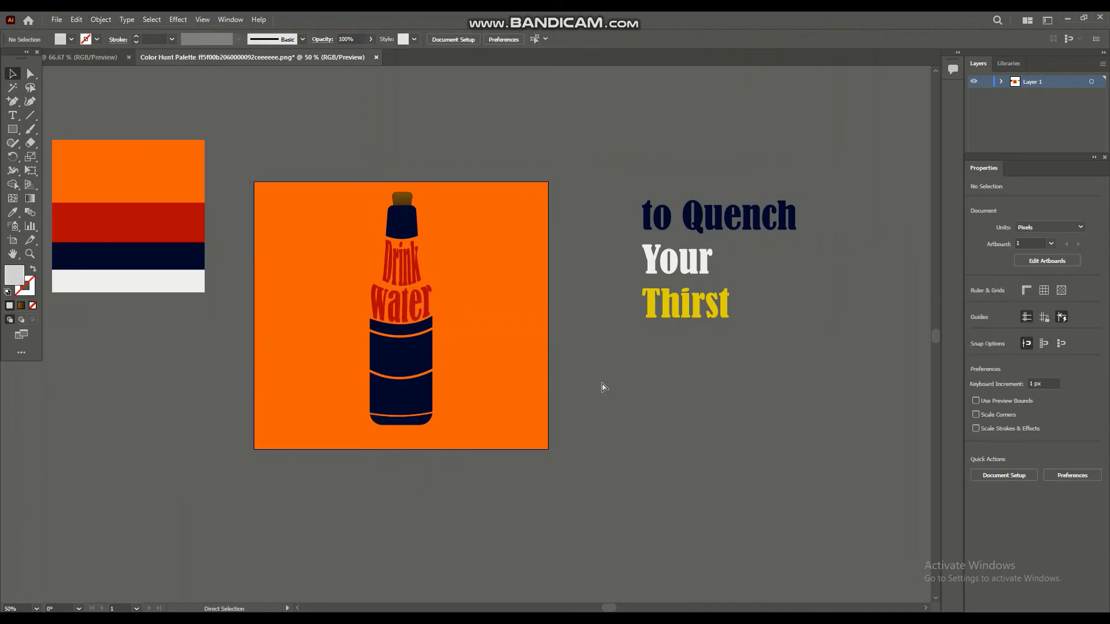
{"action": "key", "text": "ctrl+z"}
{"action": "key", "text": "ctrl+z"}
{"action": "key", "text": "ctrl+z"}
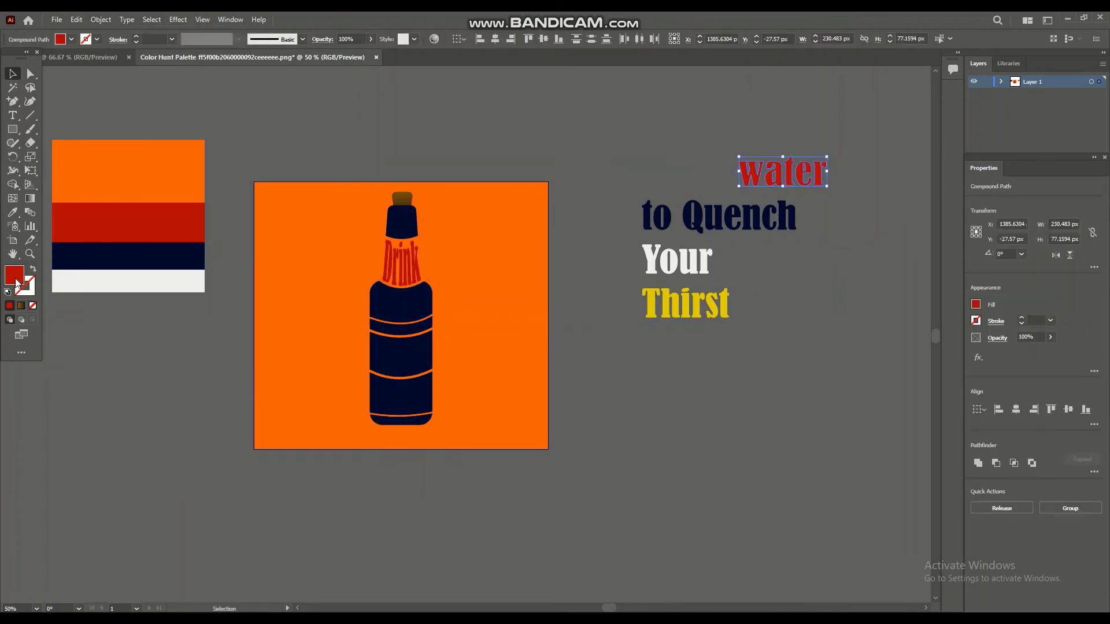
Recolor the word "water" with a bright cyan fill of about #07E3E8.
{"action": "double_click", "coordinate": [16, 284]}
{"action": "left_click", "coordinate": [894, 367]}
{"action": "left_click", "coordinate": [865, 306]}
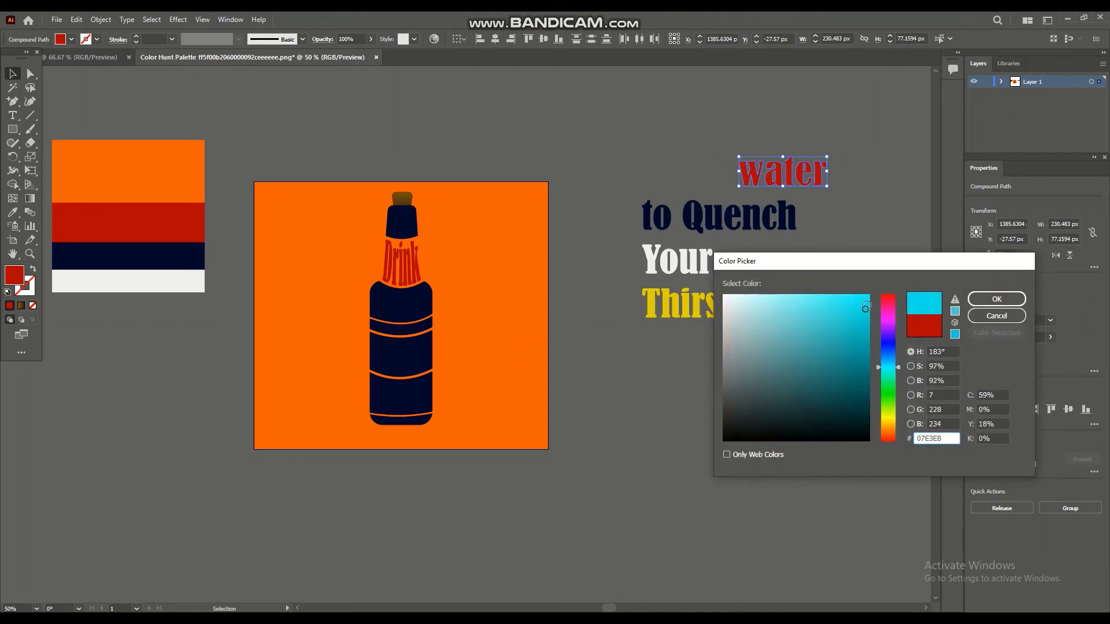
{"action": "left_click", "coordinate": [997, 299]}
{"action": "left_click", "coordinate": [809, 240]}
Envelope-distort the cyan word "water" into the bottle's upper body section, then select the line "to Quench".
{"action": "left_click", "coordinate": [781, 173]}
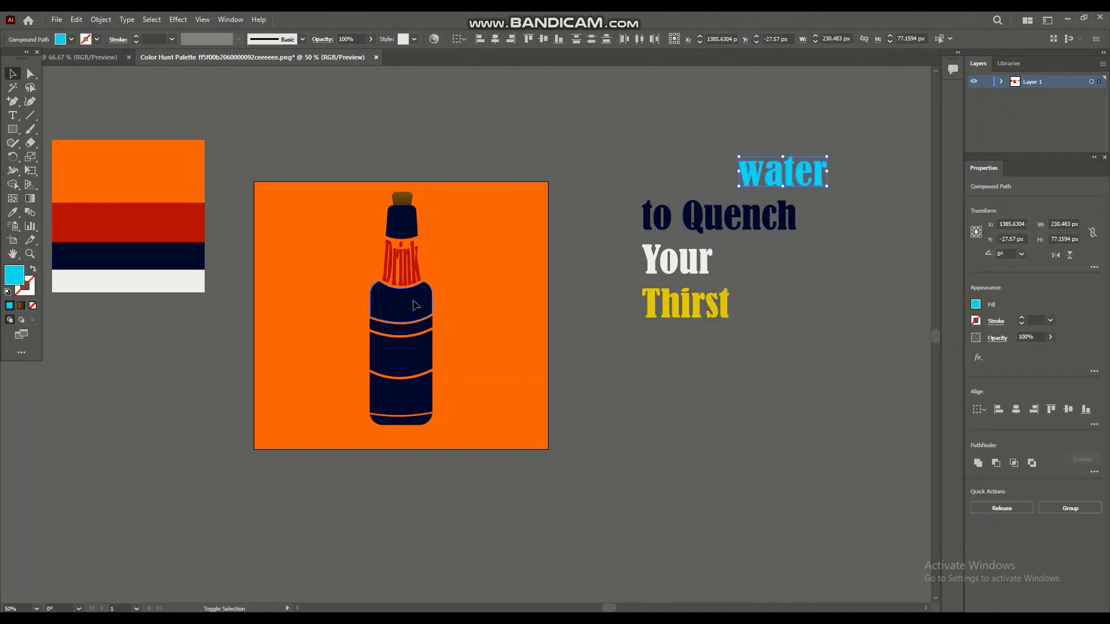
{"action": "left_click", "coordinate": [402, 301], "text": "shift"}
{"action": "left_click", "coordinate": [100, 20]}
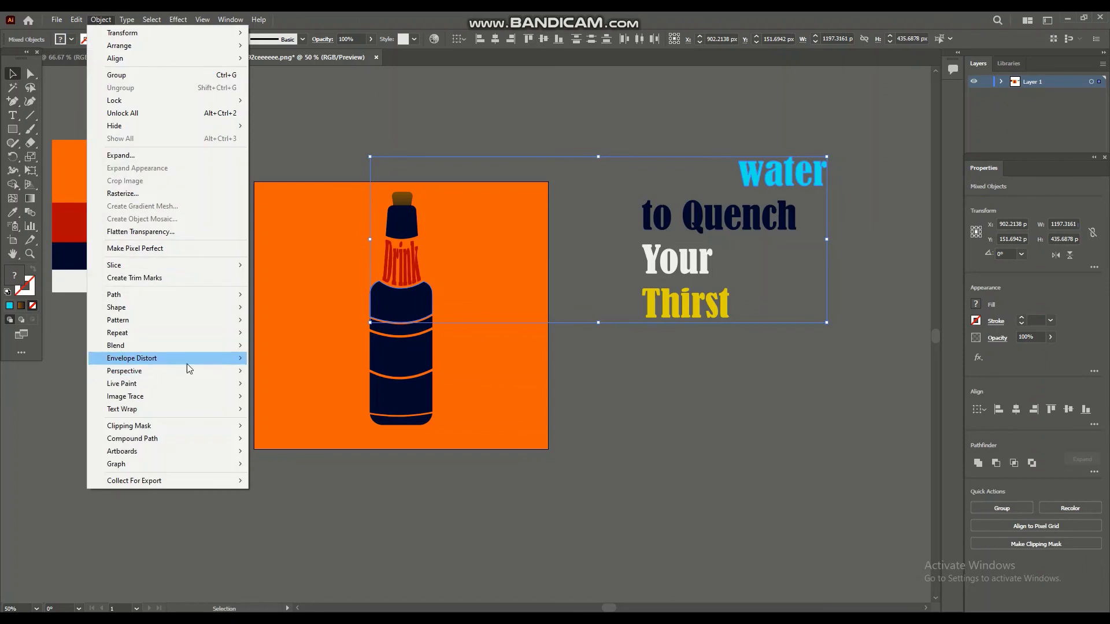
{"action": "mouse_move", "coordinate": [173, 357]}
{"action": "left_click", "coordinate": [324, 379]}
{"action": "left_click", "coordinate": [713, 220]}
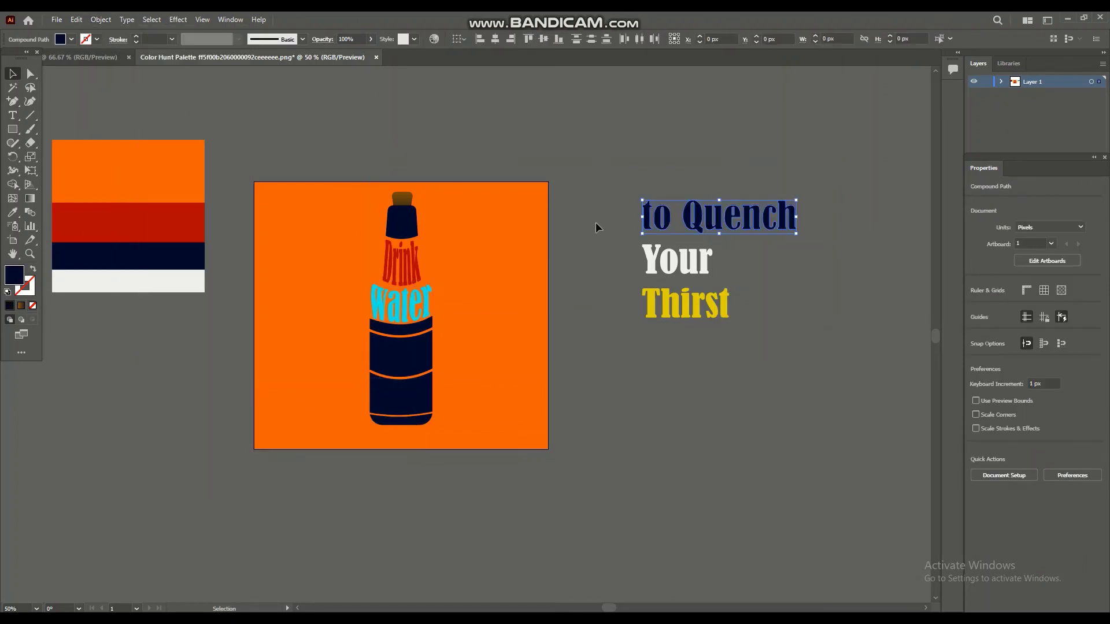
Scale the line "to Quench" down to about 263 × 57 px and envelope-distort it into the bottle's middle body section.
{"action": "left_click_drag", "start_coordinate": [796, 200], "coordinate": [743, 213]}
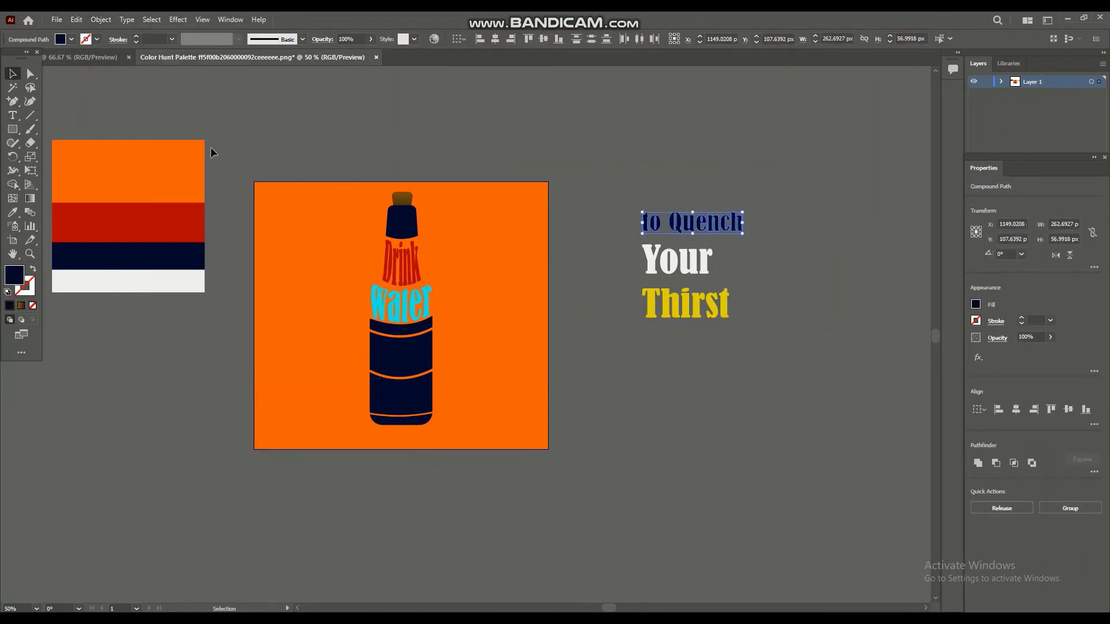
{"action": "left_click", "coordinate": [420, 345], "text": "shift"}
{"action": "left_click", "coordinate": [100, 19]}
{"action": "mouse_move", "coordinate": [173, 355]}
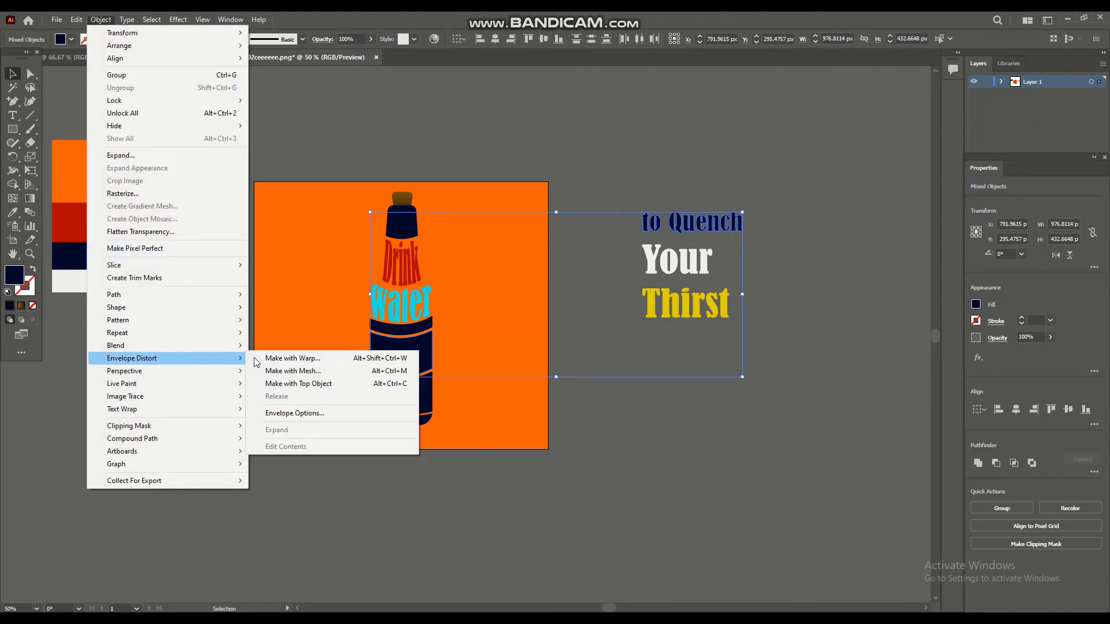
{"action": "left_click", "coordinate": [313, 379]}
{"action": "left_click", "coordinate": [623, 376]}
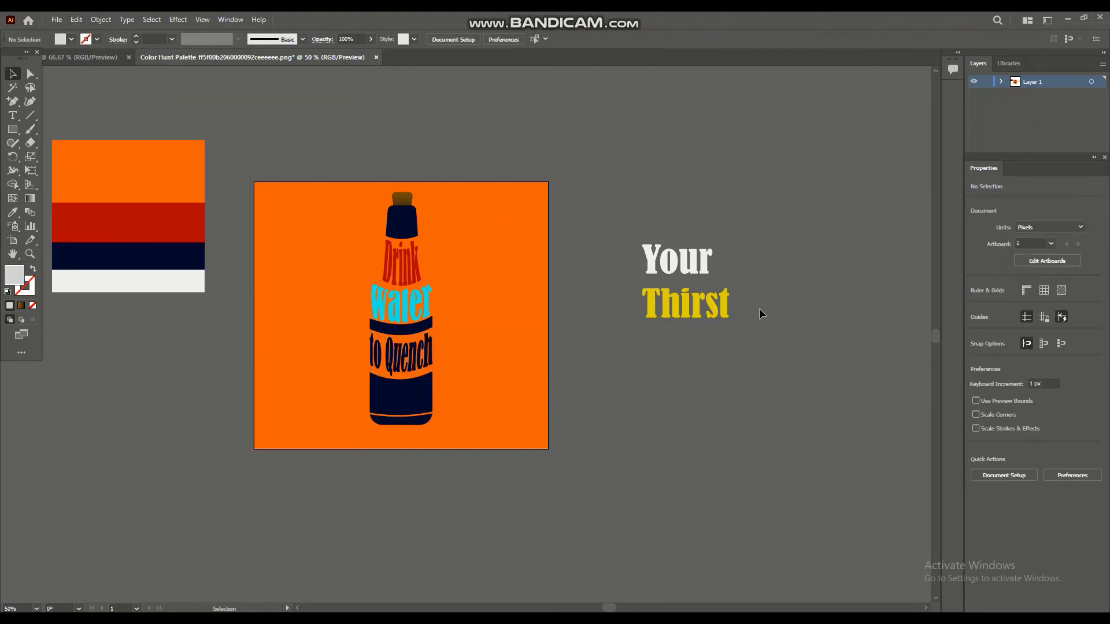
Scale the words "Your Thirst" down together to about 142 × 120 px.
{"action": "left_click", "coordinate": [665, 260]}
{"action": "left_click_drag", "start_coordinate": [730, 243], "coordinate": [697, 272]}
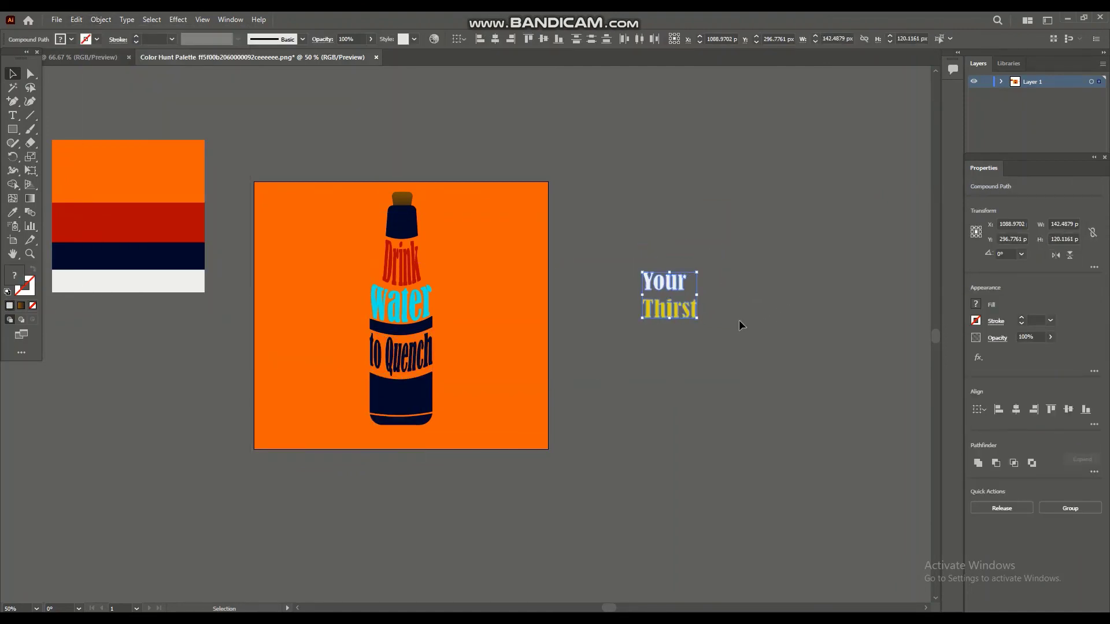
Try to envelope-distort "Your Thirst" into the bottle's lower section while it is still grouped with the base.
{"action": "left_click", "coordinate": [414, 393], "text": "shift"}
{"action": "left_click", "coordinate": [101, 19]}
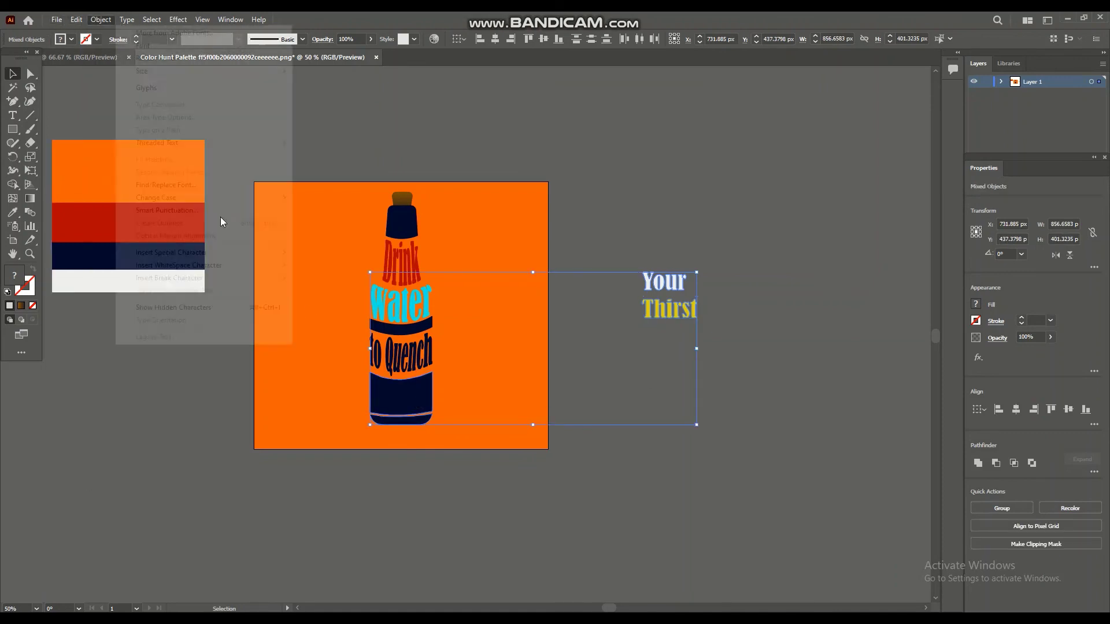
{"action": "mouse_move", "coordinate": [173, 358]}
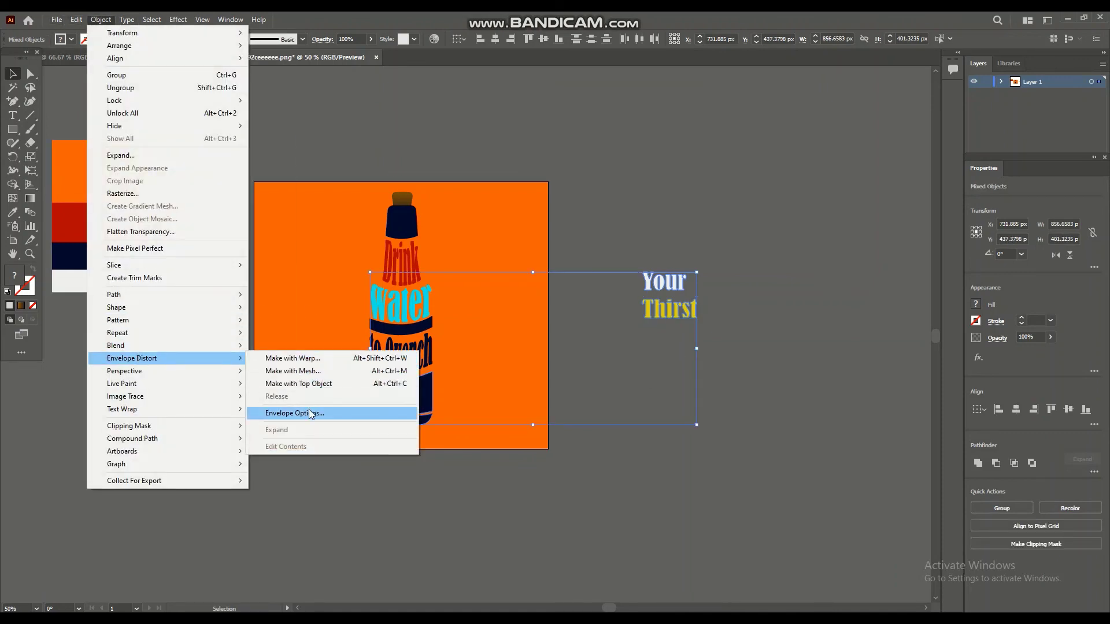
{"action": "left_click", "coordinate": [312, 384]}
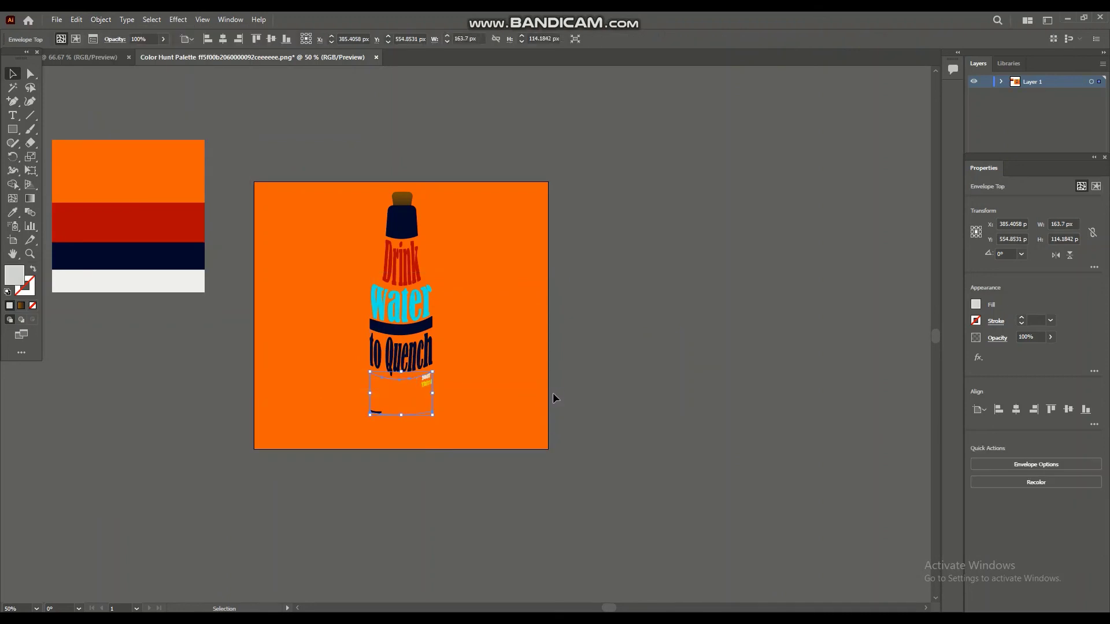
{"action": "left_click", "coordinate": [553, 393]}
Ungroup the bottle's lower body section from the rounded base strip.
{"action": "left_click", "coordinate": [386, 403]}
{"action": "right_click", "coordinate": [404, 398]}
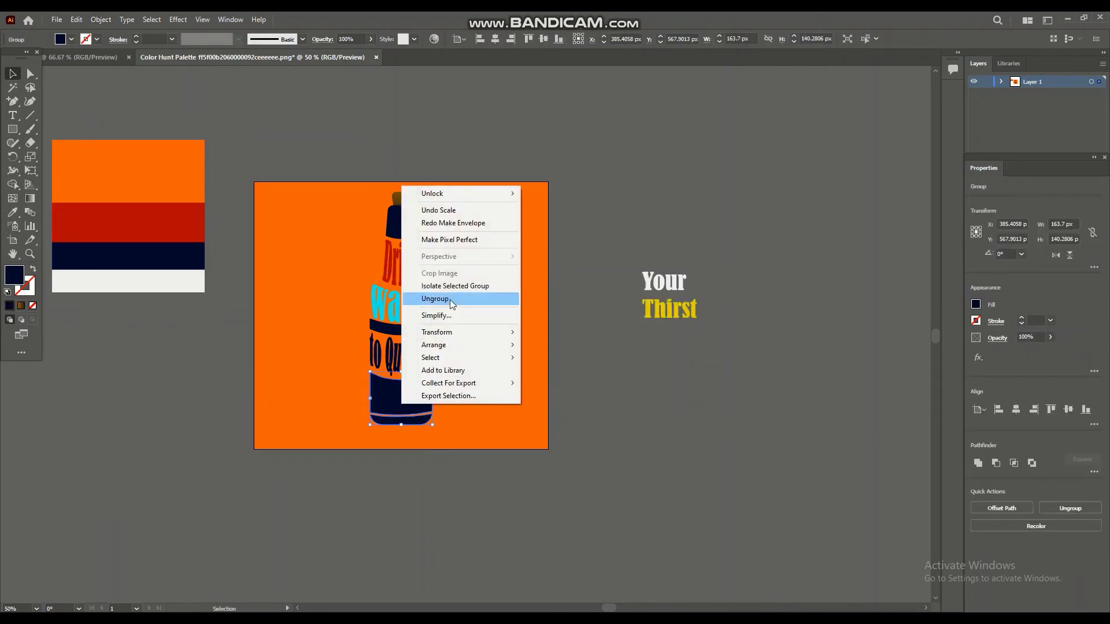
{"action": "left_click", "coordinate": [736, 322]}
Envelope-distort the words "Your Thirst" into the bottle's separated lower body section.
{"action": "left_click", "coordinate": [669, 295]}
{"action": "left_click", "coordinate": [434, 417], "text": "shift"}
{"action": "left_click", "coordinate": [100, 19]}
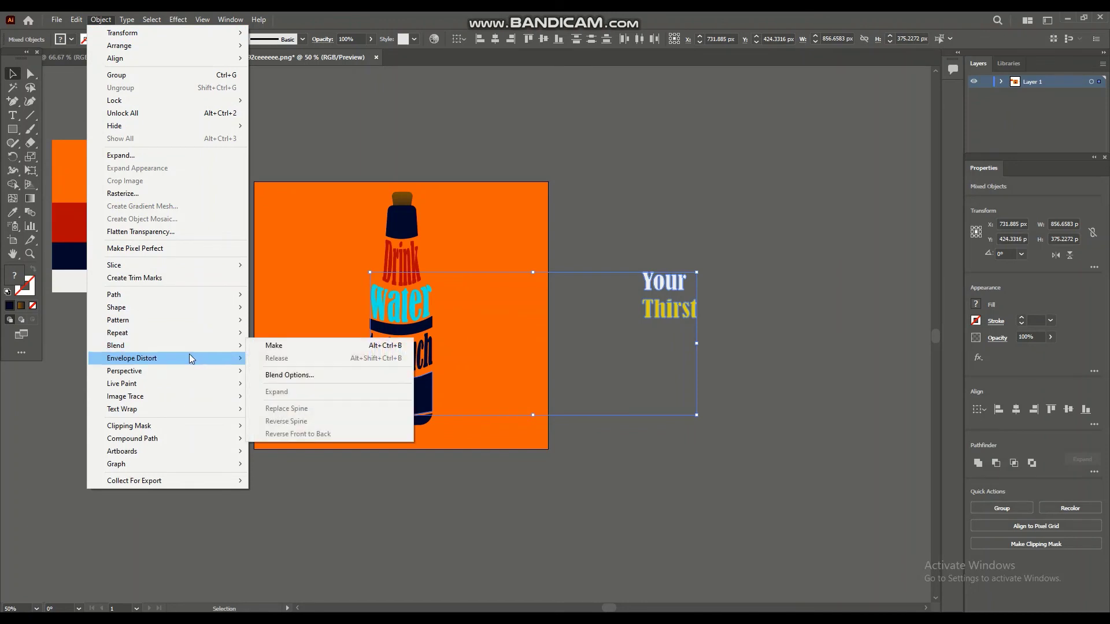
{"action": "mouse_move", "coordinate": [189, 357]}
{"action": "left_click", "coordinate": [314, 384]}
{"action": "left_click", "coordinate": [640, 364]}
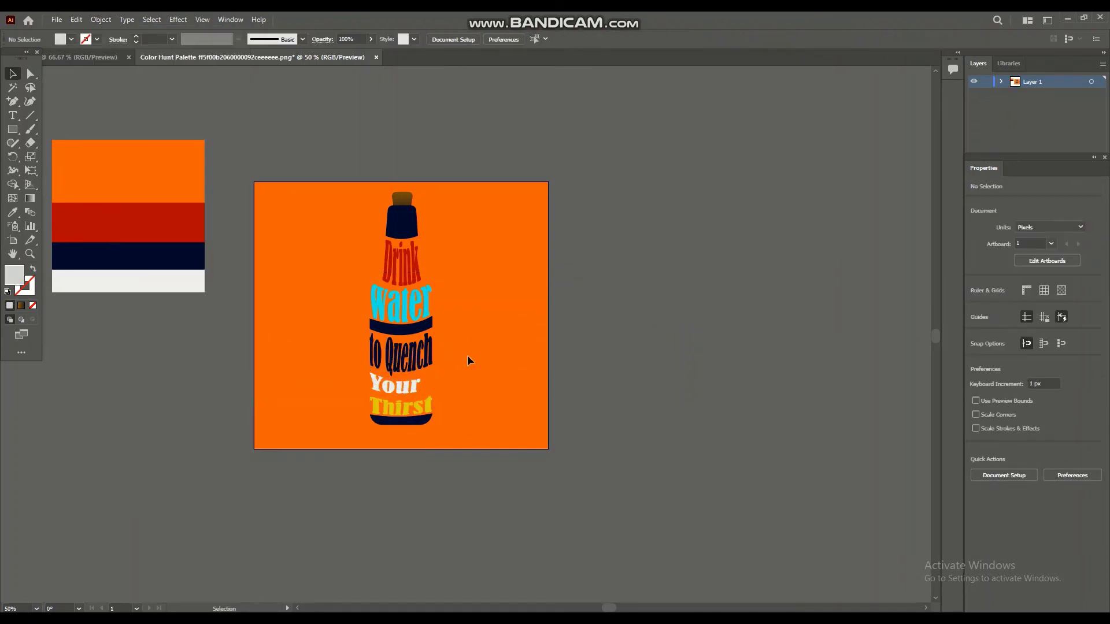
Group the cork, cap, words, band and base of the bottle into one object.
{"action": "scroll", "coordinate": [454, 353], "scroll_direction": "down", "scroll_amount": 1}
{"action": "scroll", "coordinate": [454, 353], "scroll_direction": "up", "scroll_amount": 1}
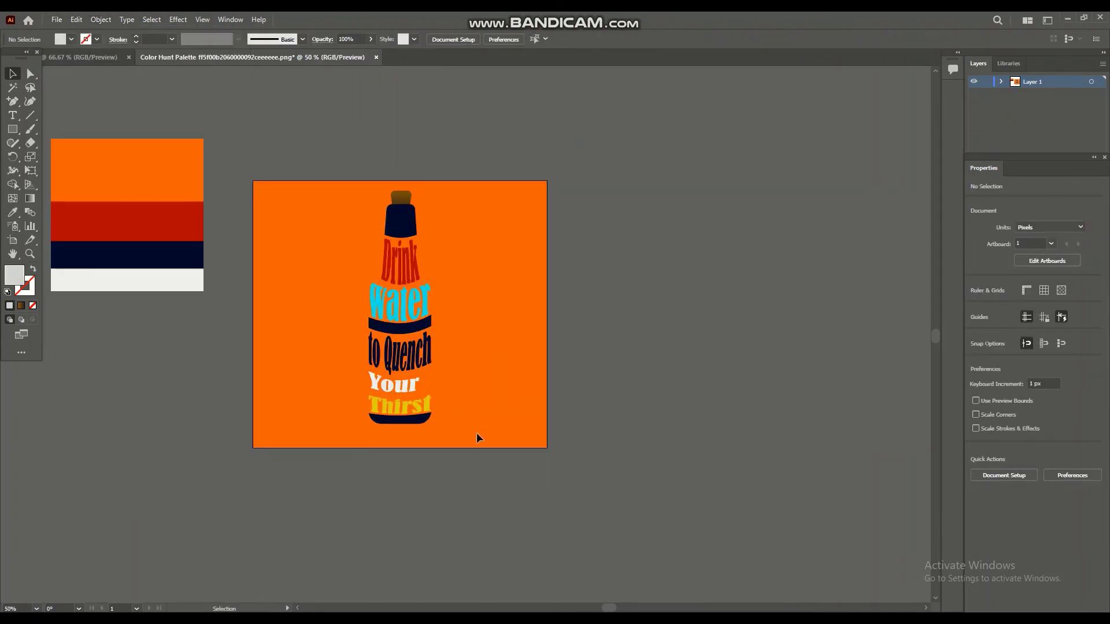
{"action": "left_click_drag", "start_coordinate": [331, 195], "coordinate": [457, 436]}
{"action": "right_click", "coordinate": [391, 227]}
{"action": "left_click", "coordinate": [442, 329]}
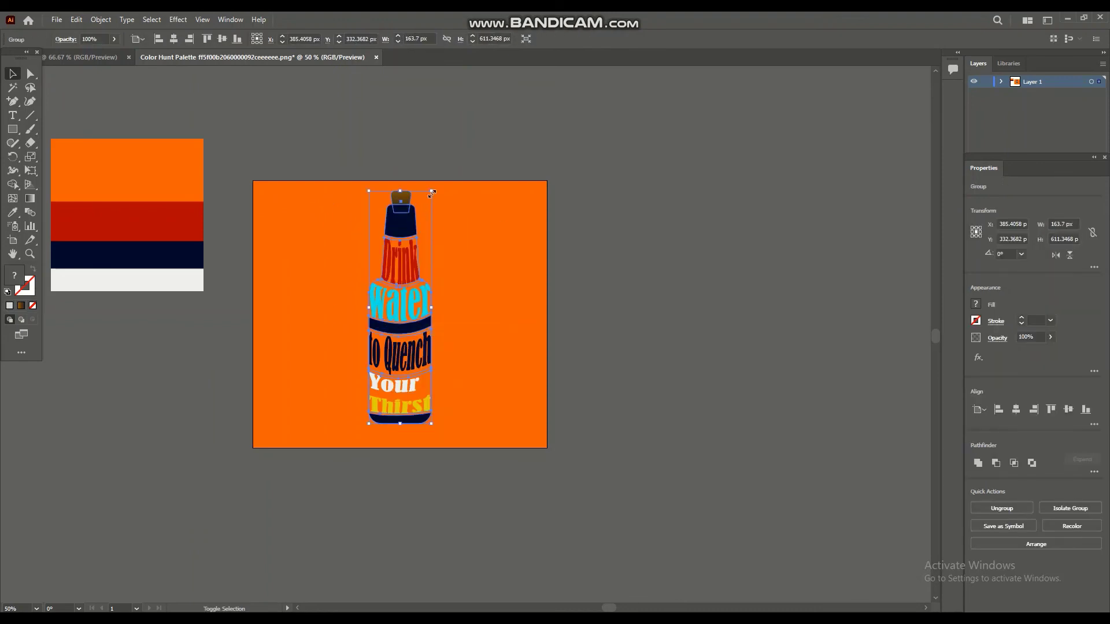
Scale the grouped bottle down to about 141 × 528 px and center it on the orange background.
{"action": "left_click_drag", "start_coordinate": [432, 191], "coordinate": [408, 215]}
{"action": "left_click_drag", "start_coordinate": [394, 266], "coordinate": [405, 240]}
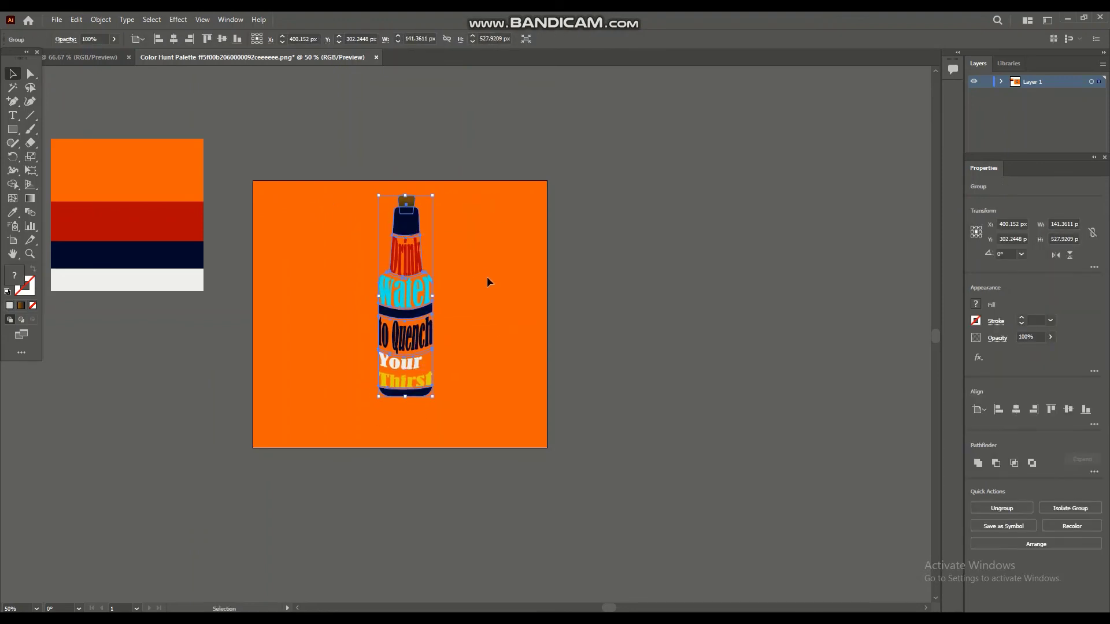
{"action": "key", "text": "Down"}
{"action": "key", "text": "Down"}
{"action": "key", "text": "Down"}
{"action": "key", "text": "Down"}
{"action": "key", "text": "Left"}
{"action": "key", "text": "Left"}
{"action": "key", "text": "Left"}
{"action": "key", "text": "Left"}
{"action": "key", "text": "Left"}
{"action": "key", "text": "Left"}
{"action": "key", "text": "Left"}
{"action": "key", "text": "Left"}
{"action": "key", "text": "Left"}
{"action": "key", "text": "Left"}
{"action": "key", "text": "Left"}
{"action": "key", "text": "Down"}
{"action": "key", "text": "Down"}
{"action": "key", "text": "Down"}
{"action": "key", "text": "Down"}
{"action": "key", "text": "Down"}
{"action": "key", "text": "Down"}
{"action": "key", "text": "Down"}
{"action": "key", "text": "Down"}
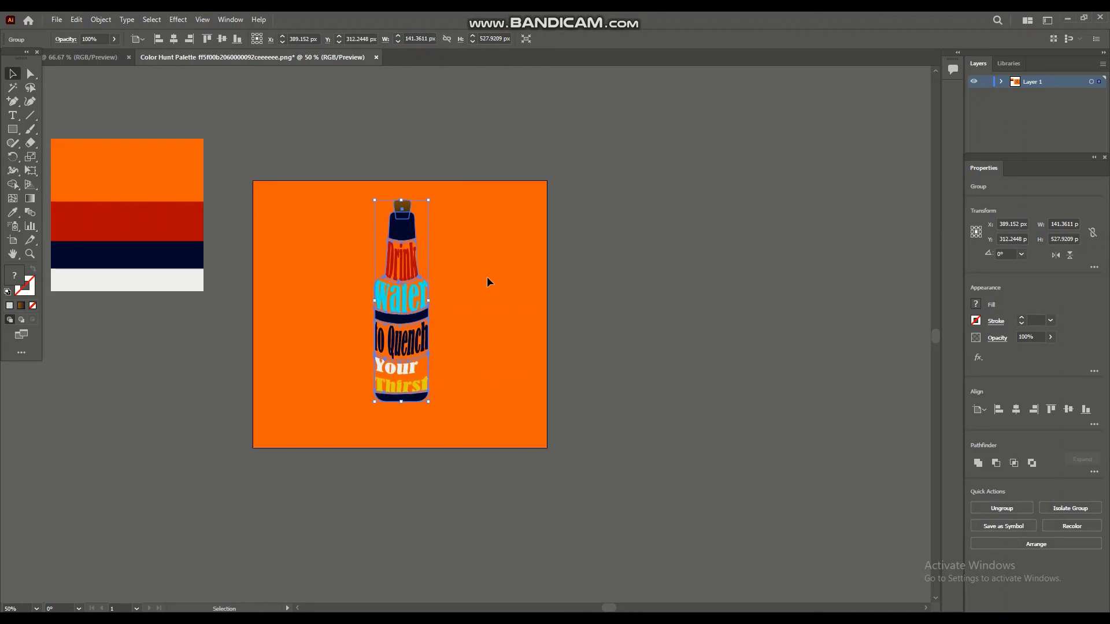
{"action": "key", "text": "Down"}
{"action": "key", "text": "Down"}
{"action": "key", "text": "Down"}
{"action": "key", "text": "Down"}
{"action": "key", "text": "Down"}
{"action": "key", "text": "Down"}
{"action": "left_click", "coordinate": [766, 300]}
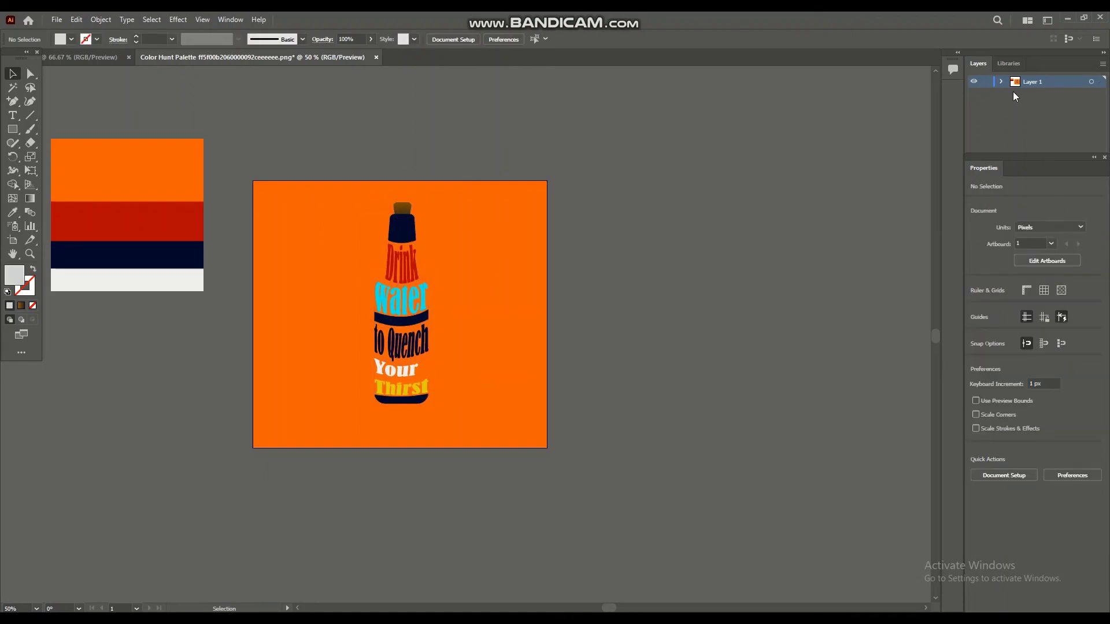
{"action": "left_click", "coordinate": [237, 20]}
{"action": "left_click", "coordinate": [304, 172]}
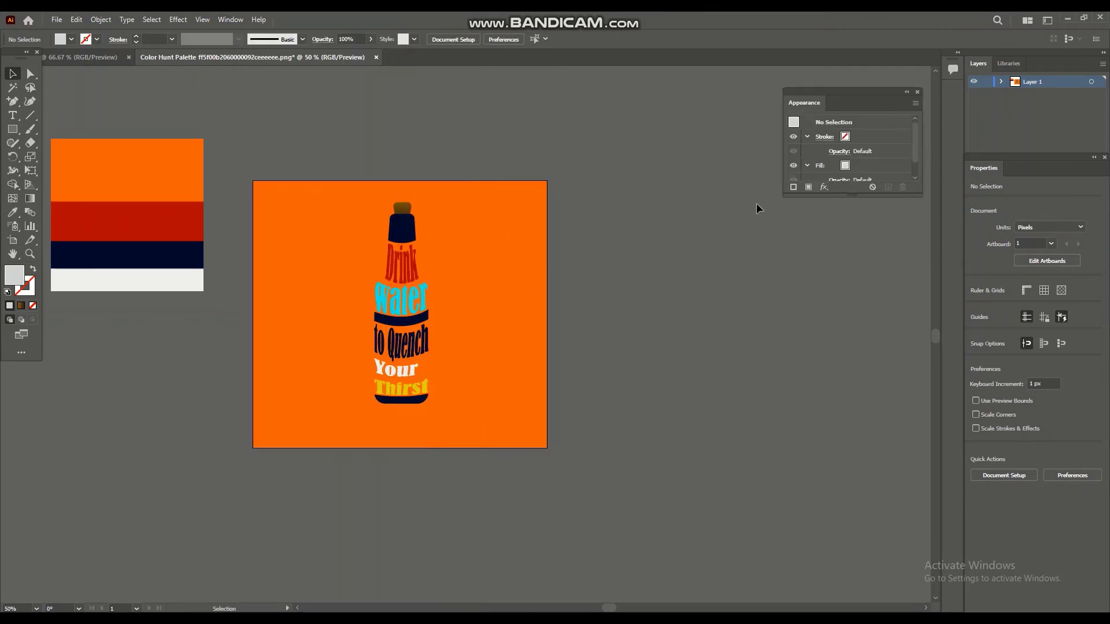
{"action": "left_click", "coordinate": [917, 92]}
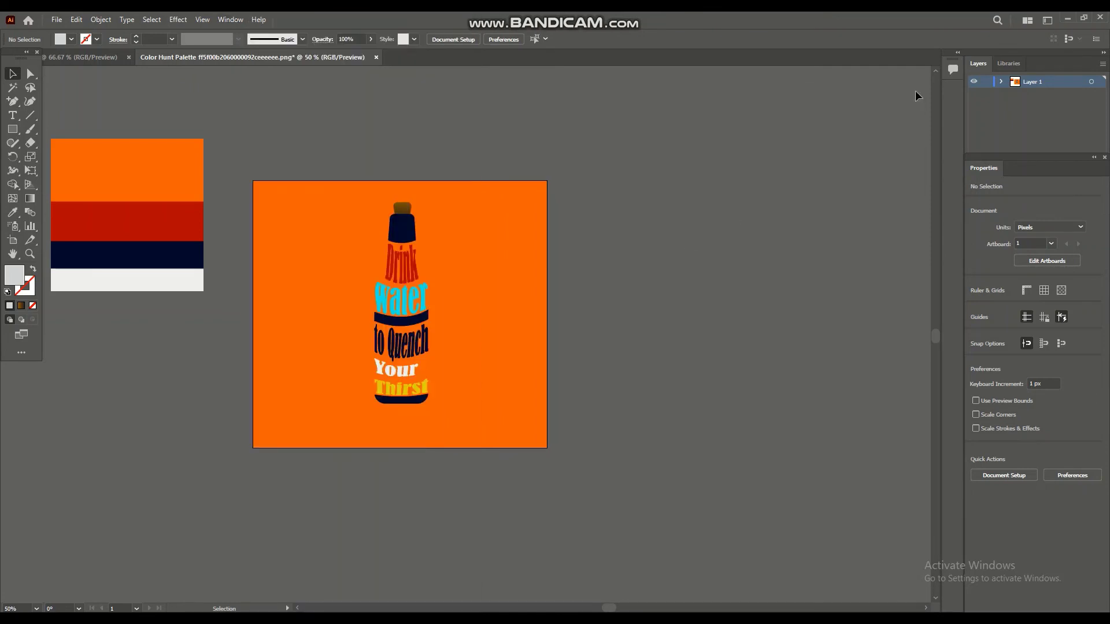